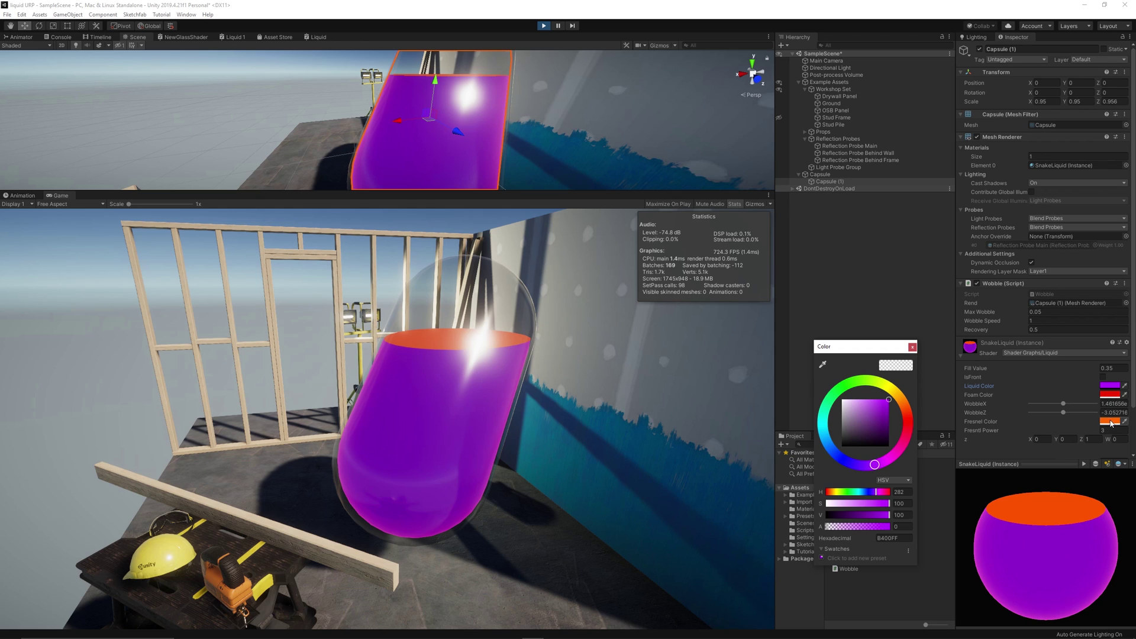
Change the liquid material's foam colour to blue and its fresnel colour to bright blue 0087FF.
left_click(1109, 395)
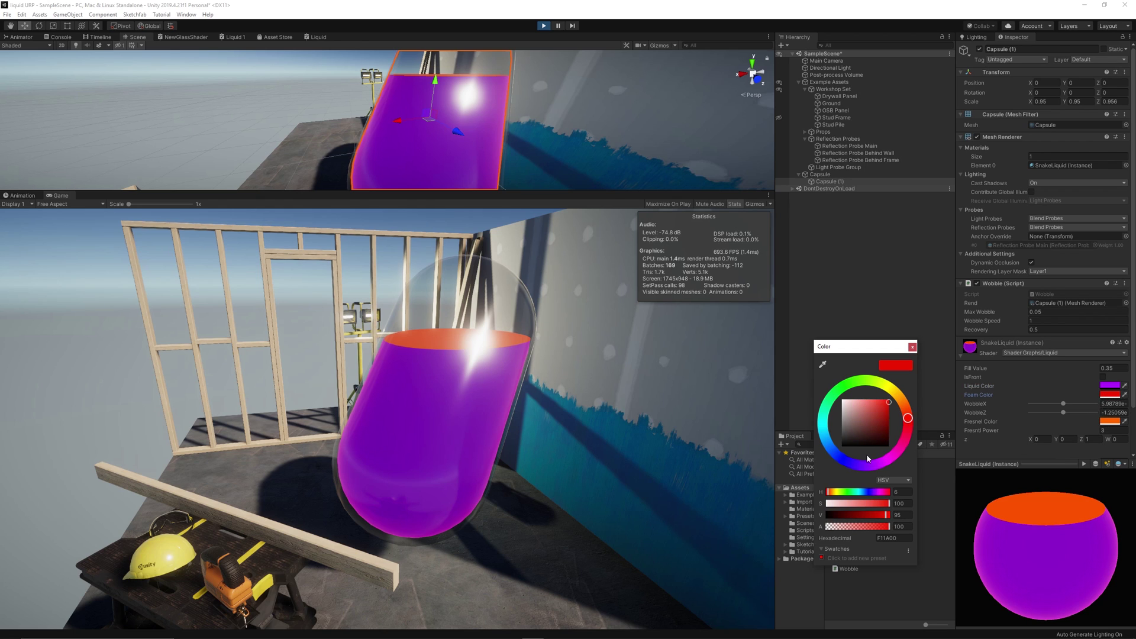
left_click_drag(908, 418, 829, 445)
left_click(1110, 422)
Rotate the parent glass Capsule back and forth in the running scene to make the liquid inside wobble.
key("e")
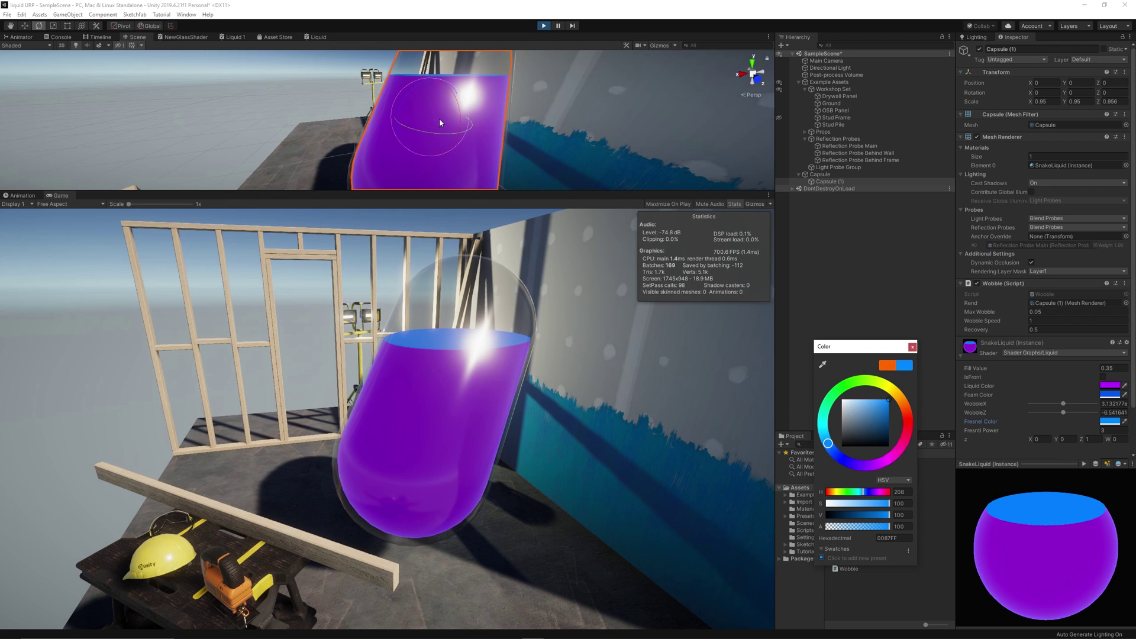
key("w")
key("e")
left_click(400, 130)
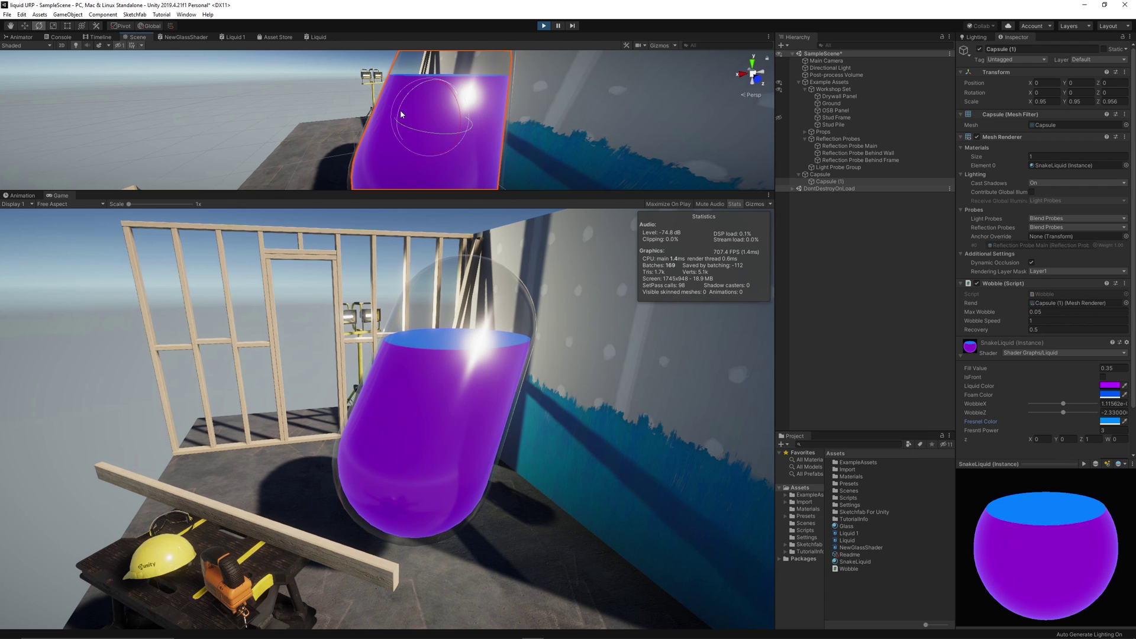
left_click(420, 108)
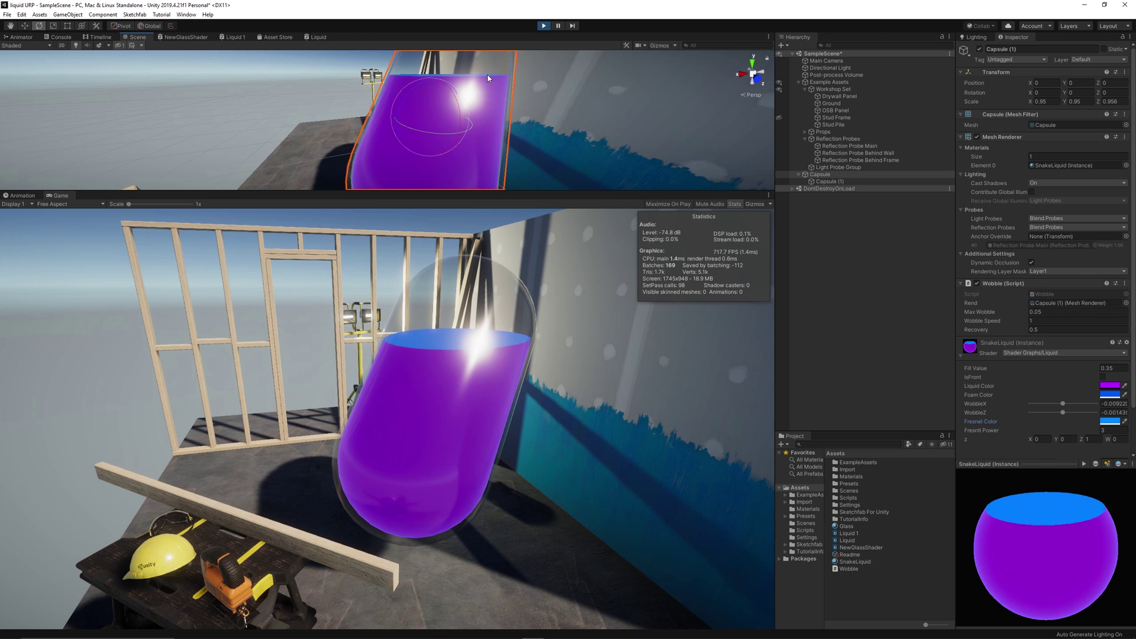
left_click_drag(426, 104, 400, 119)
left_click_drag(407, 126, 408, 177)
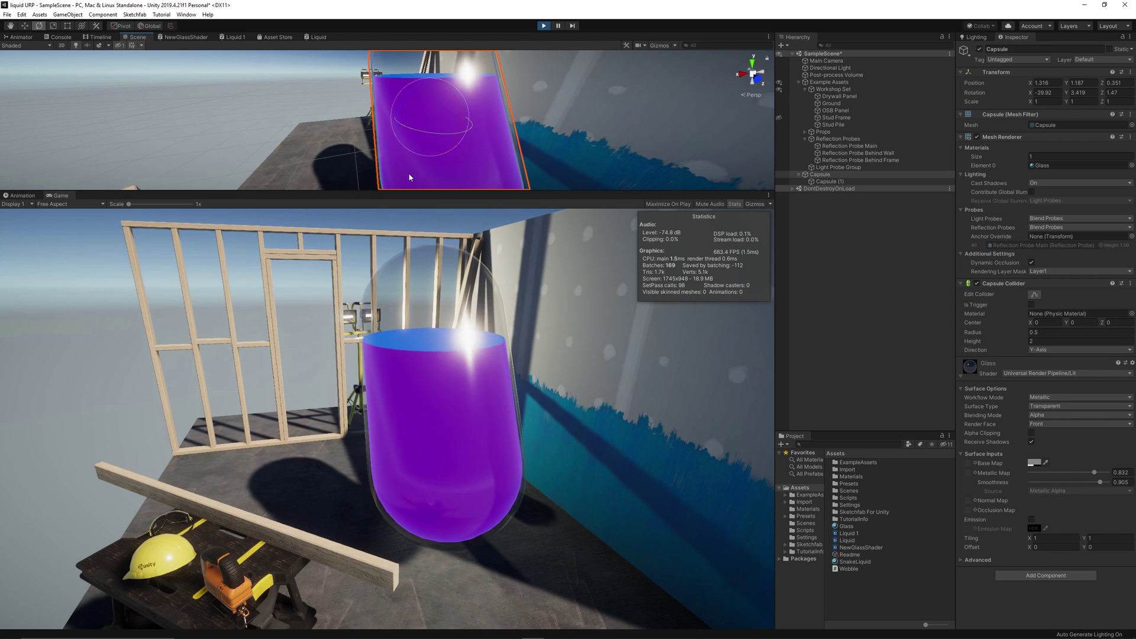
left_click_drag(461, 126, 528, 159)
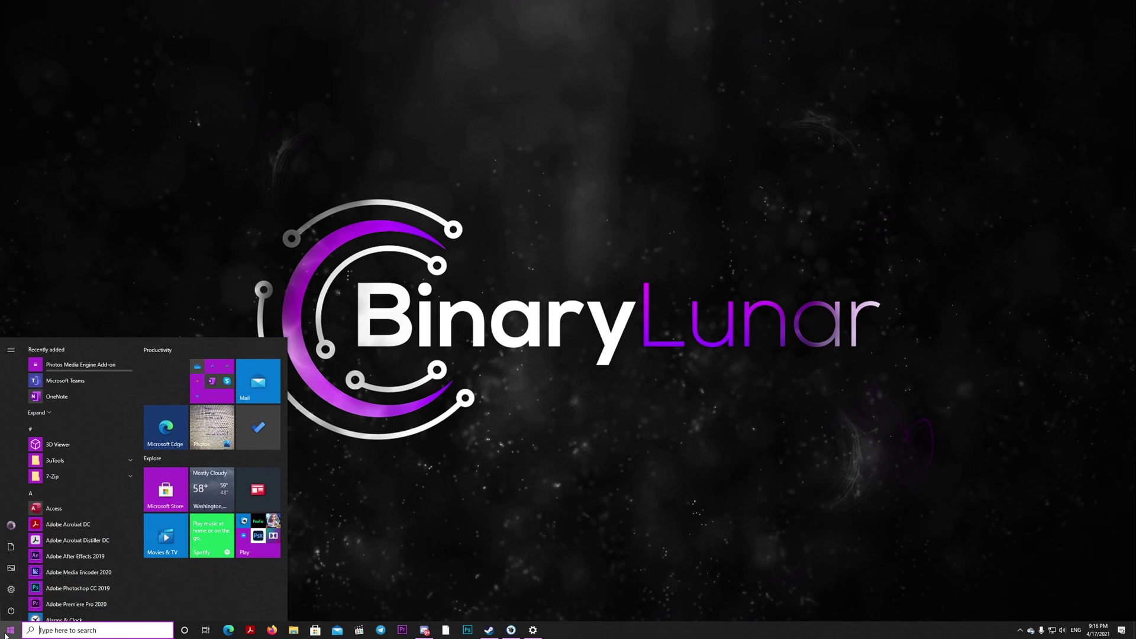
Launch Unity Hub and start a new project with Unity version 2020.3.1f1.
type("unity")
key("Return")
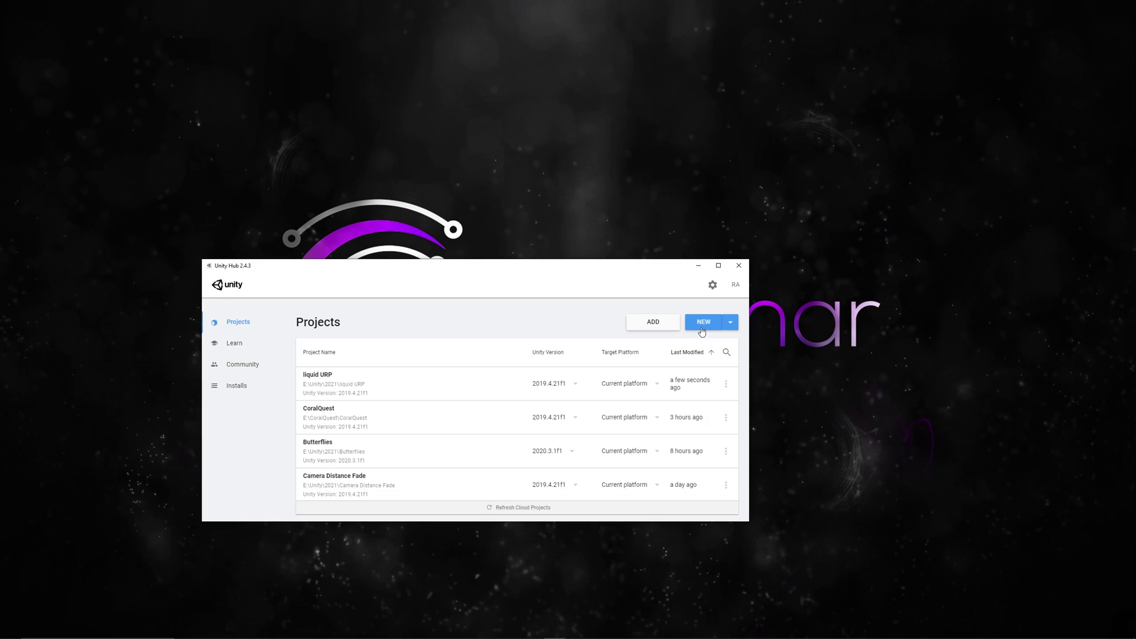
left_click(727, 325)
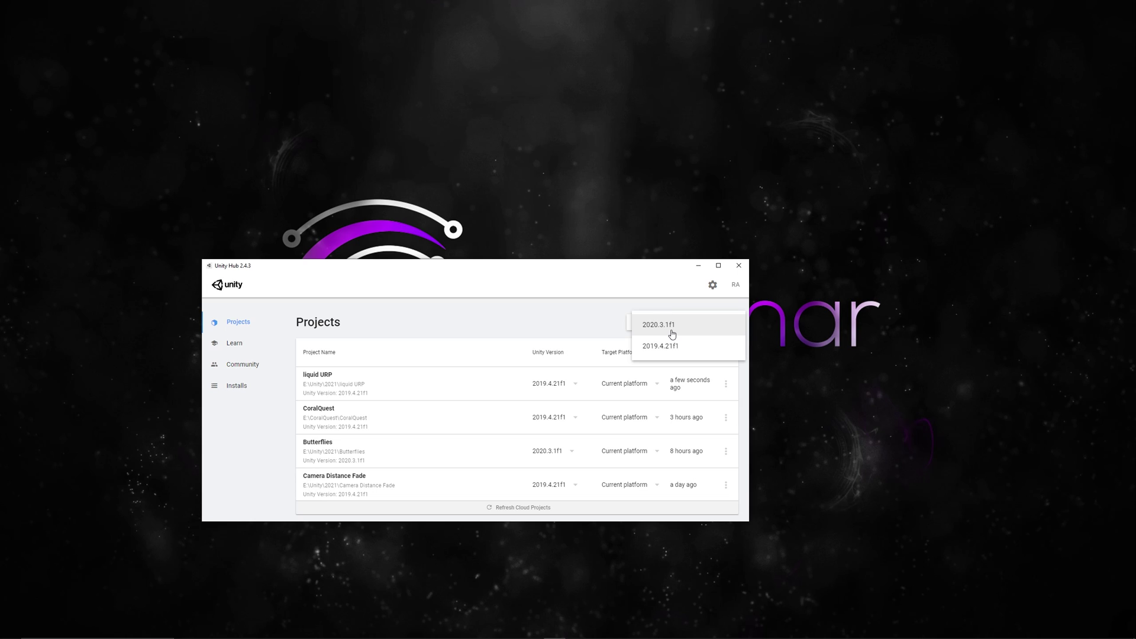
left_click(654, 299)
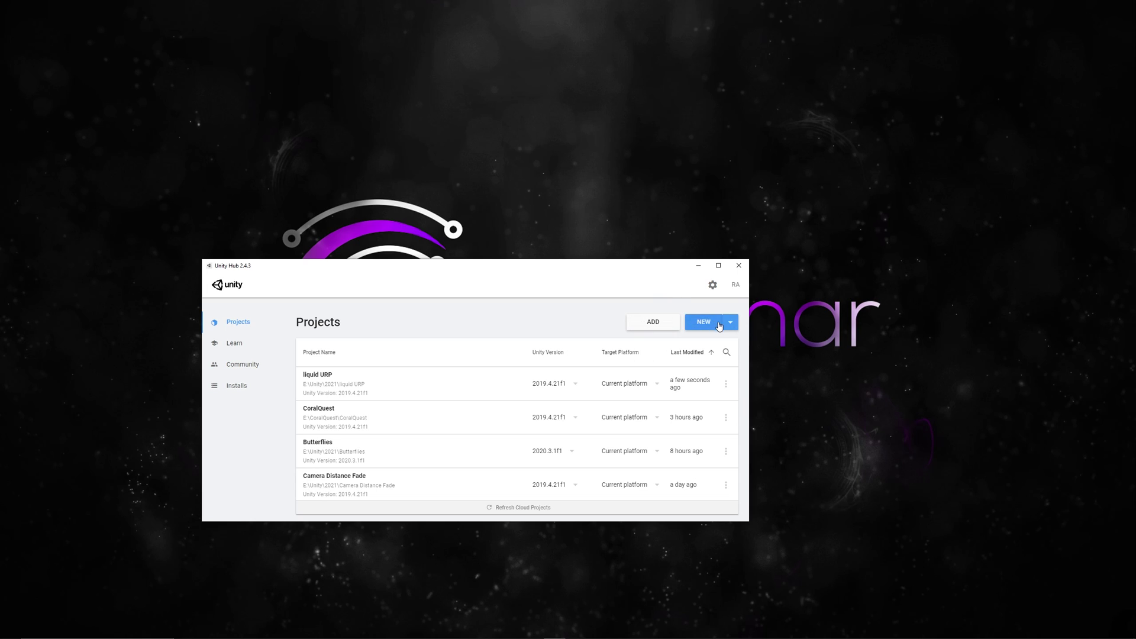
left_click(731, 322)
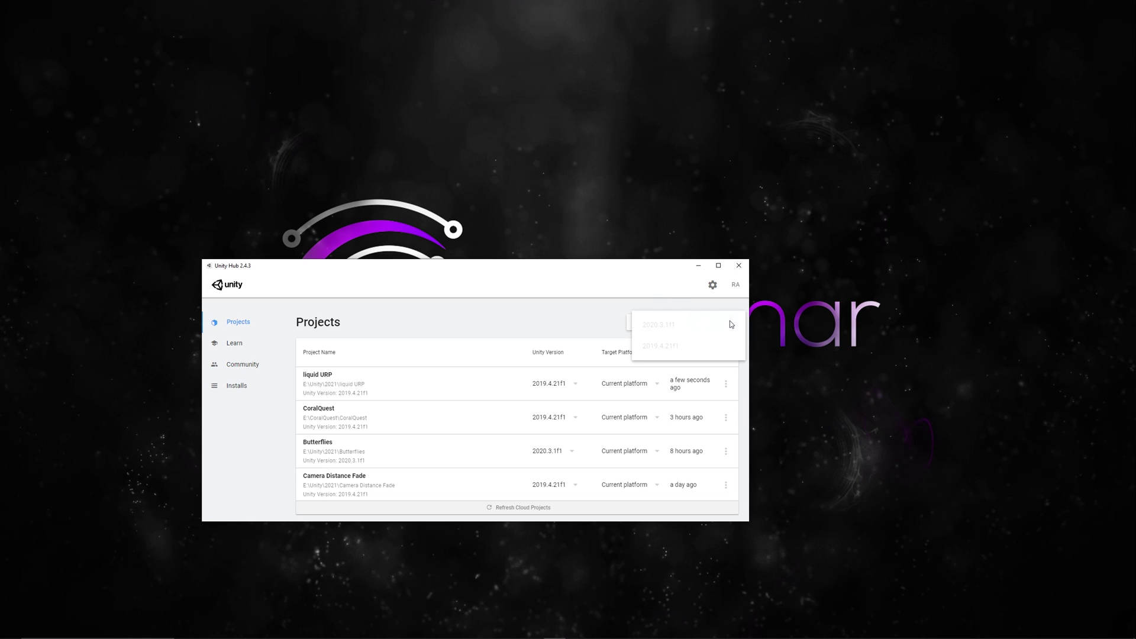
left_click(678, 333)
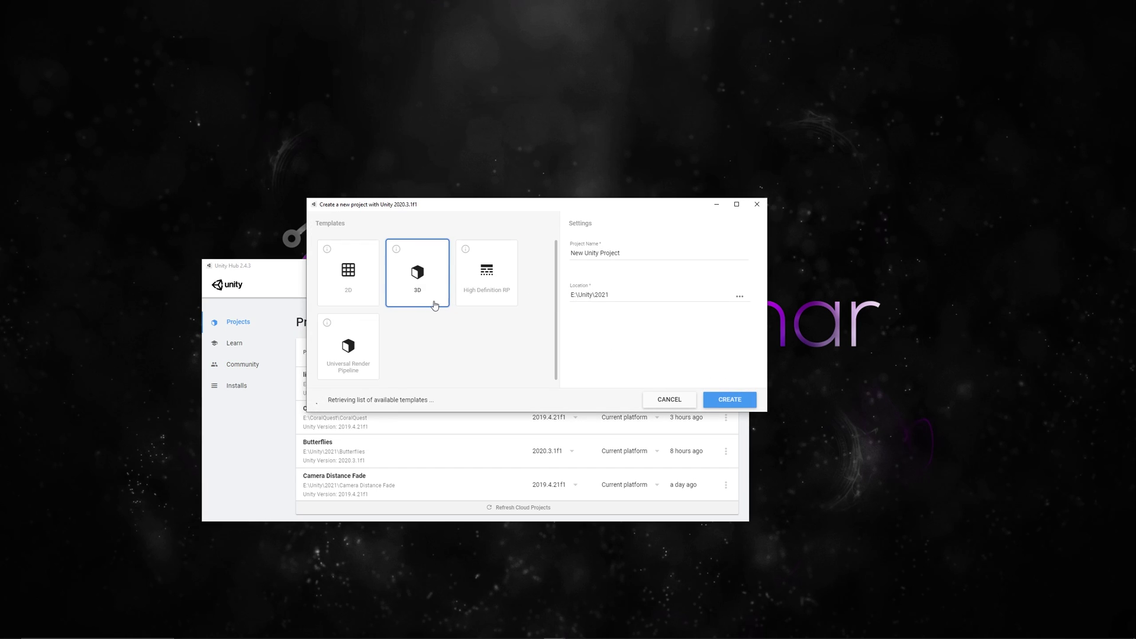
Choose the Universal Render Pipeline template and create the project as Potion Wobble Shader.
left_click(361, 352)
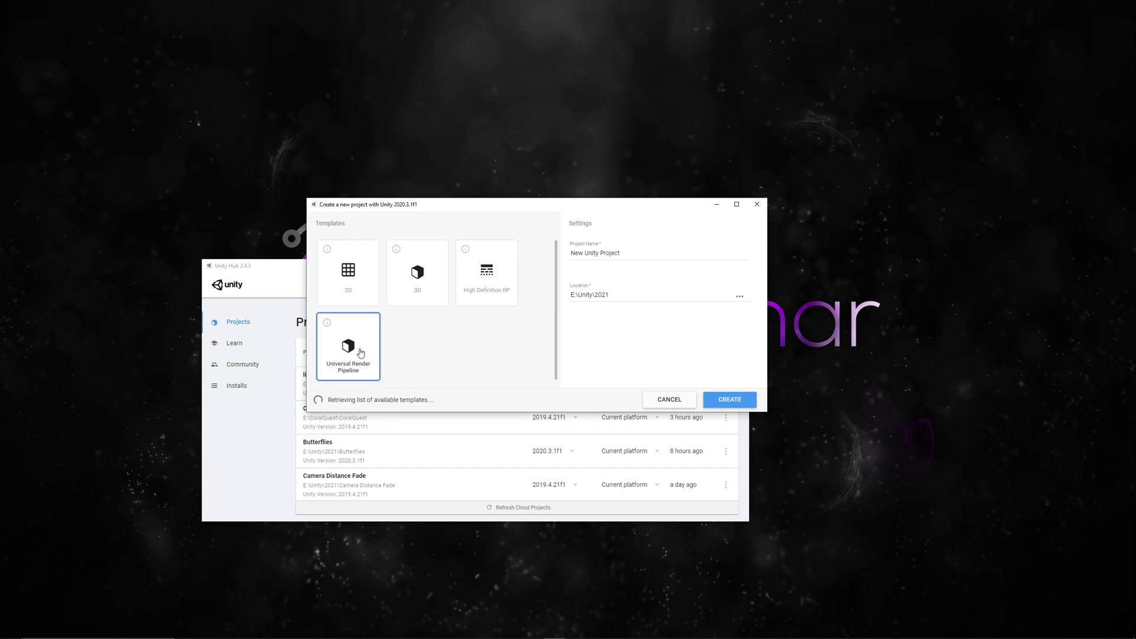
triple_click(632, 260)
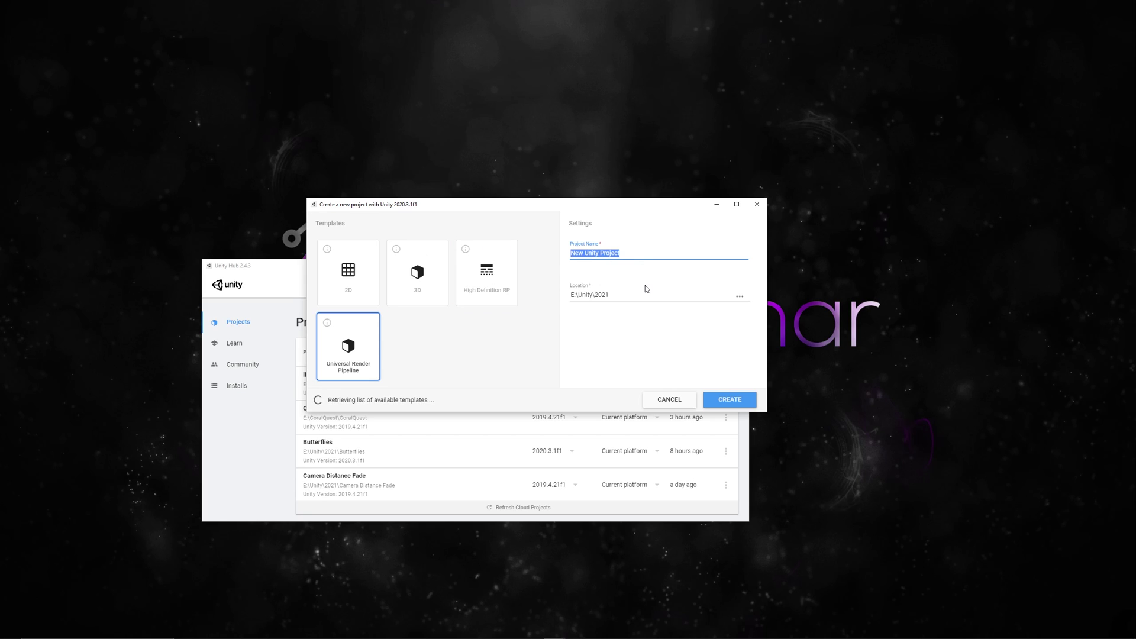
key("BackSpace")
type("Po")
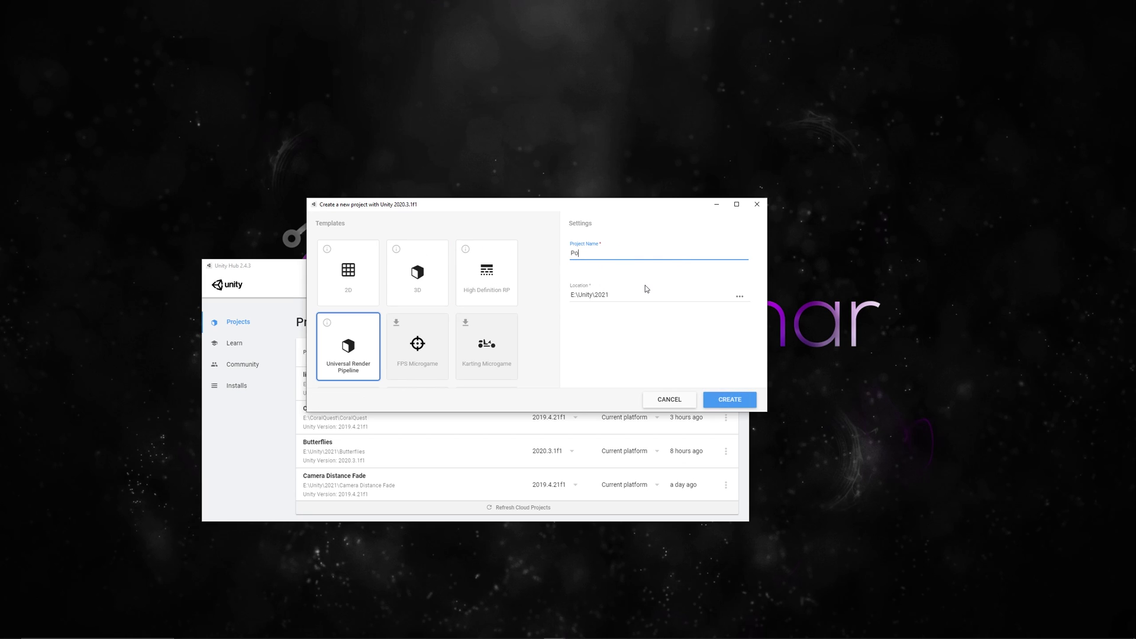
type("tion Liqui")
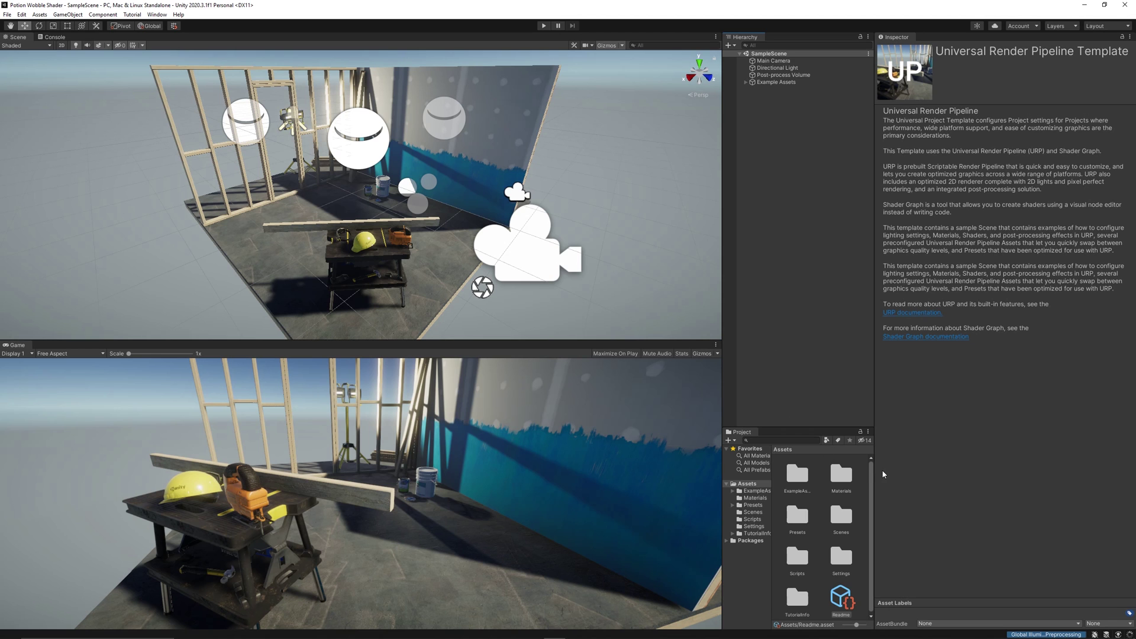
Narrow the Inspector to give the Hierarchy and Project views more width, and deselect the Readme asset.
left_click_drag(878, 472, 903, 472)
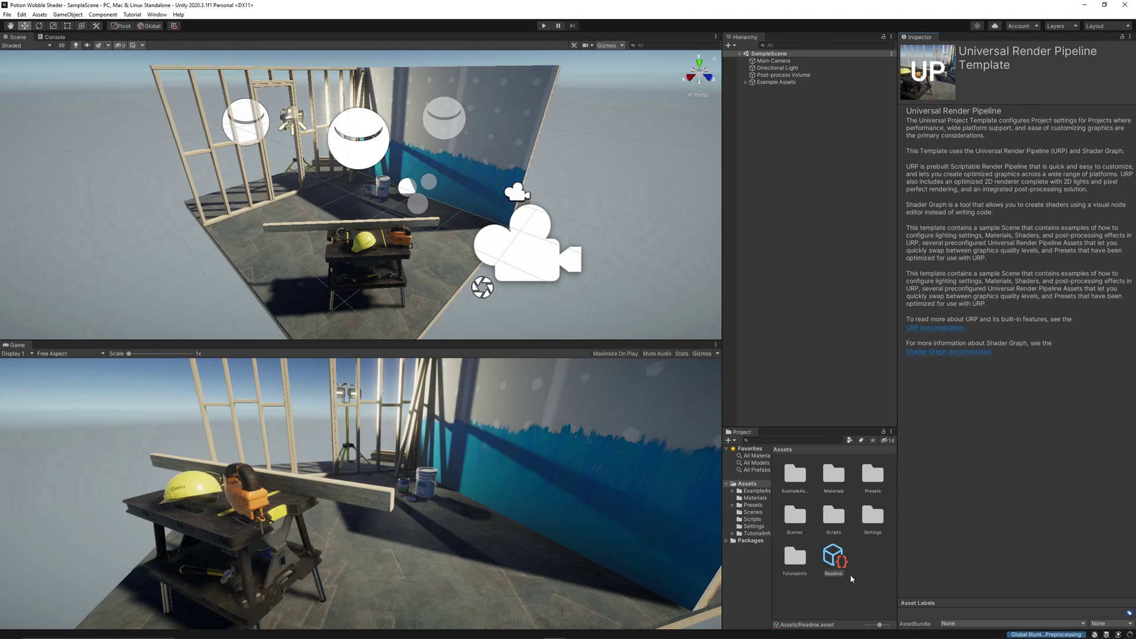
left_click(865, 557)
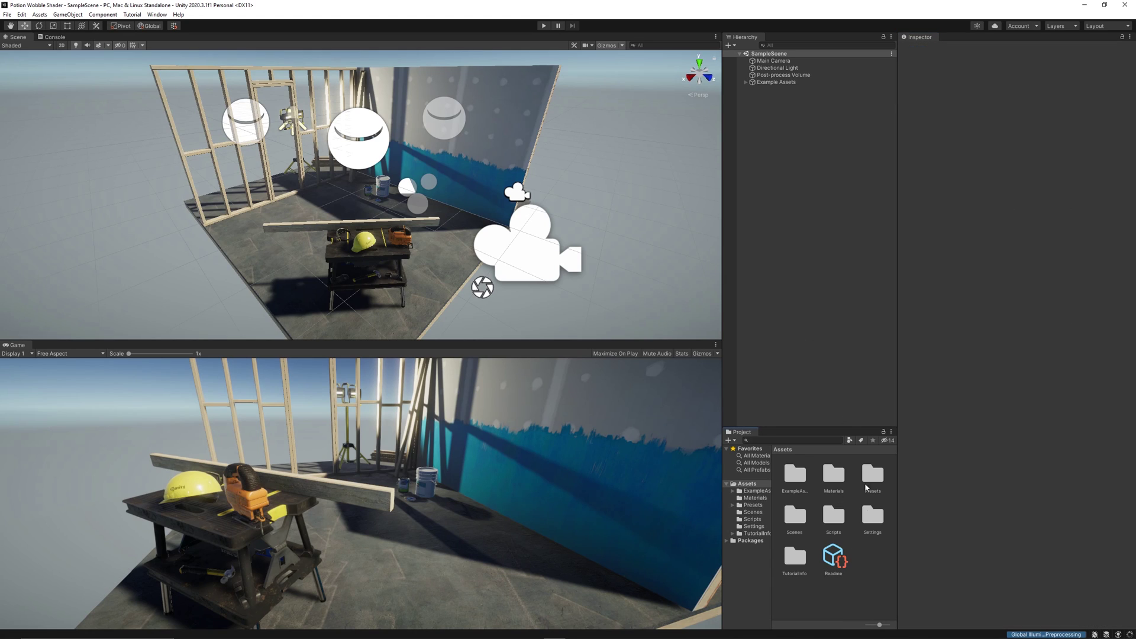
right_click(867, 553)
left_click(869, 574)
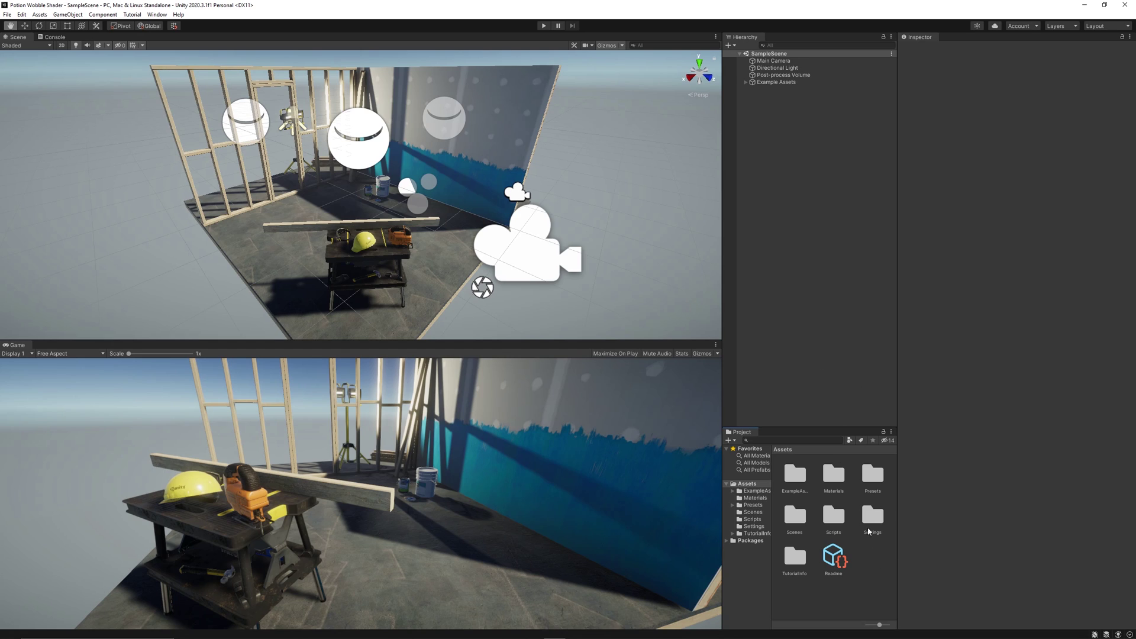
Add a 3D capsule named Glass to the scene and place it at about X 1.165, Y 0.884, Z -0.15.
right_click(771, 149)
mouse_move(813, 268)
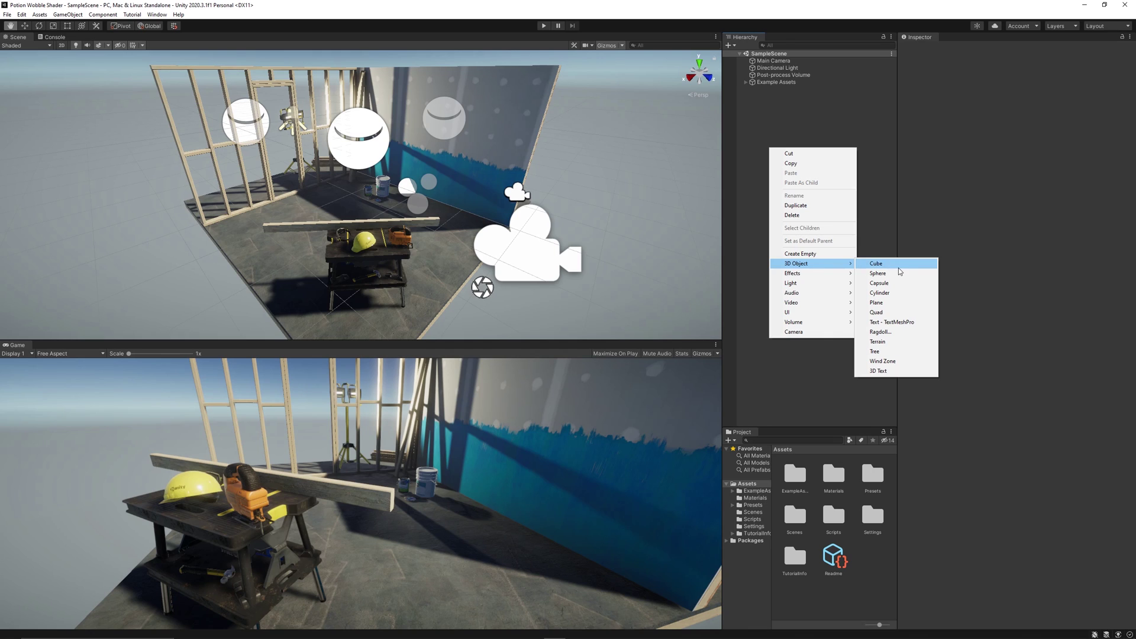
left_click(897, 284)
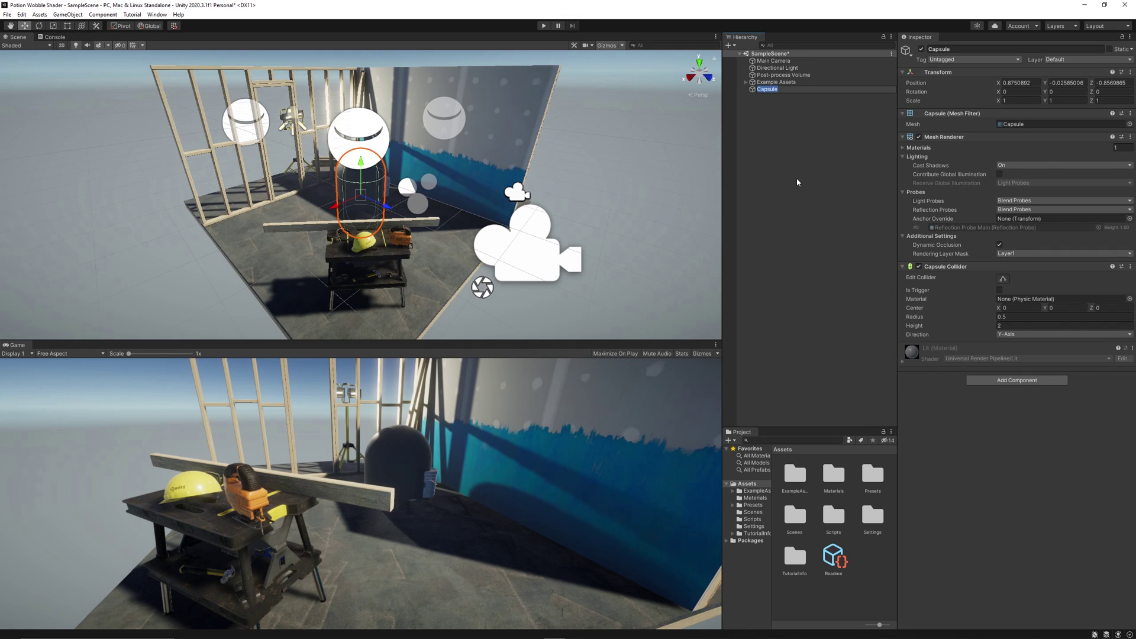
type("Glass")
key("Return")
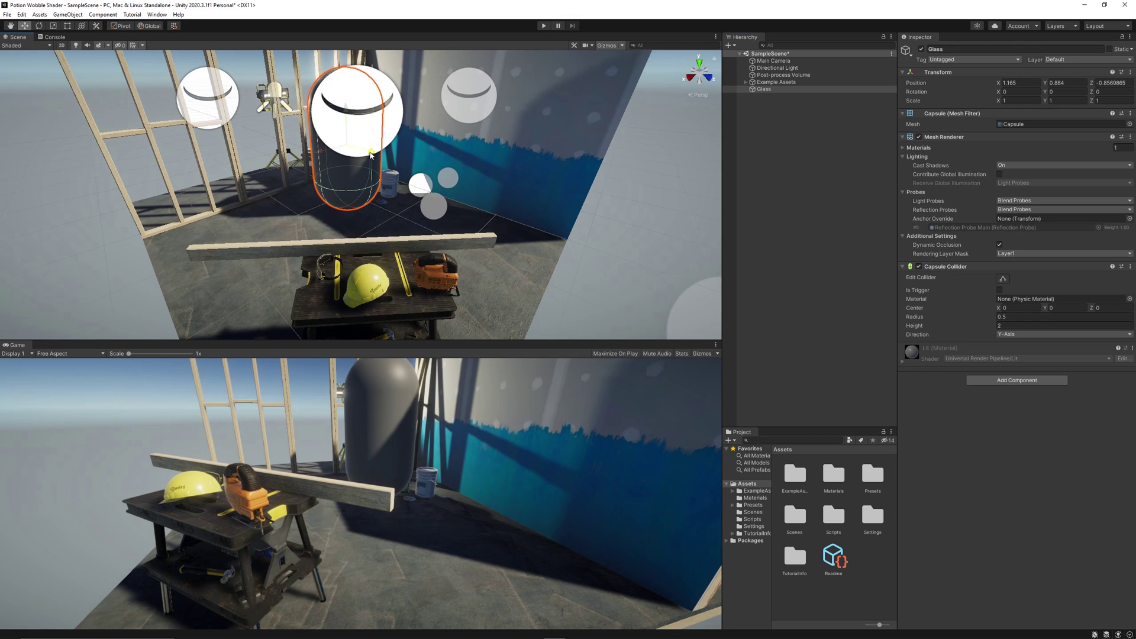
left_click_drag(372, 153, 412, 162)
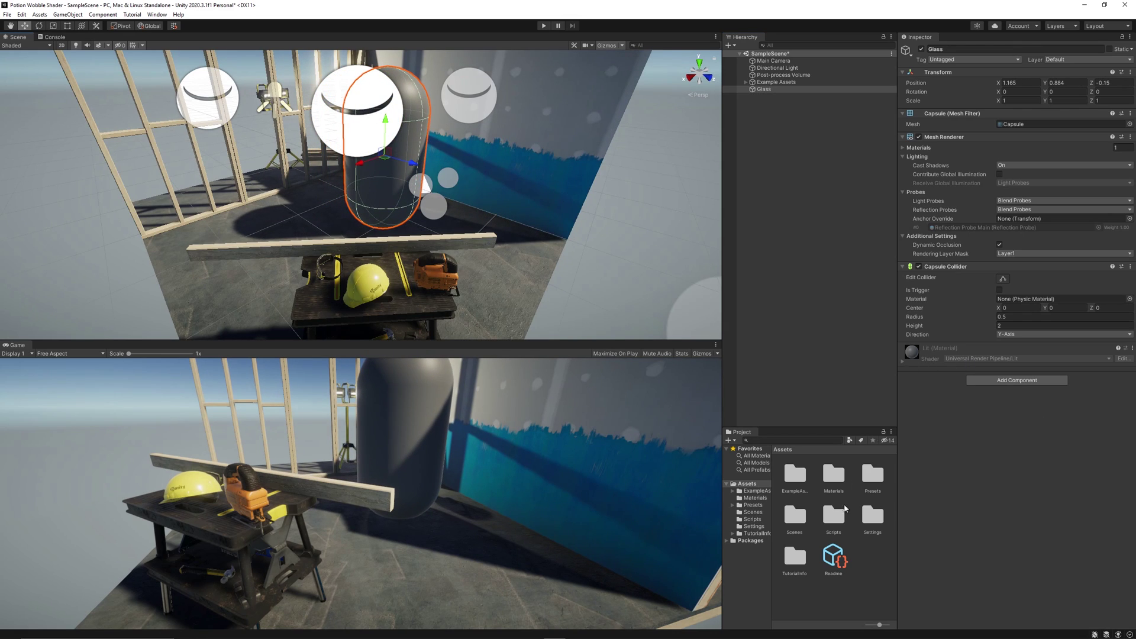
Create a new material named Glass in the Assets folder.
right_click(830, 590)
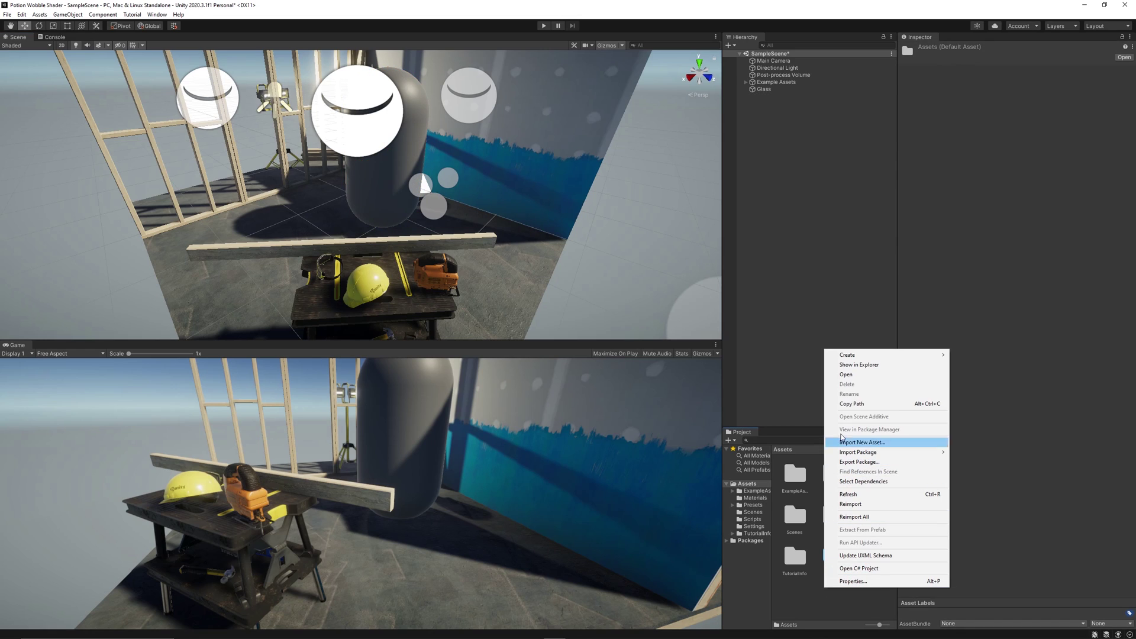
mouse_move(912, 355)
left_click(972, 426)
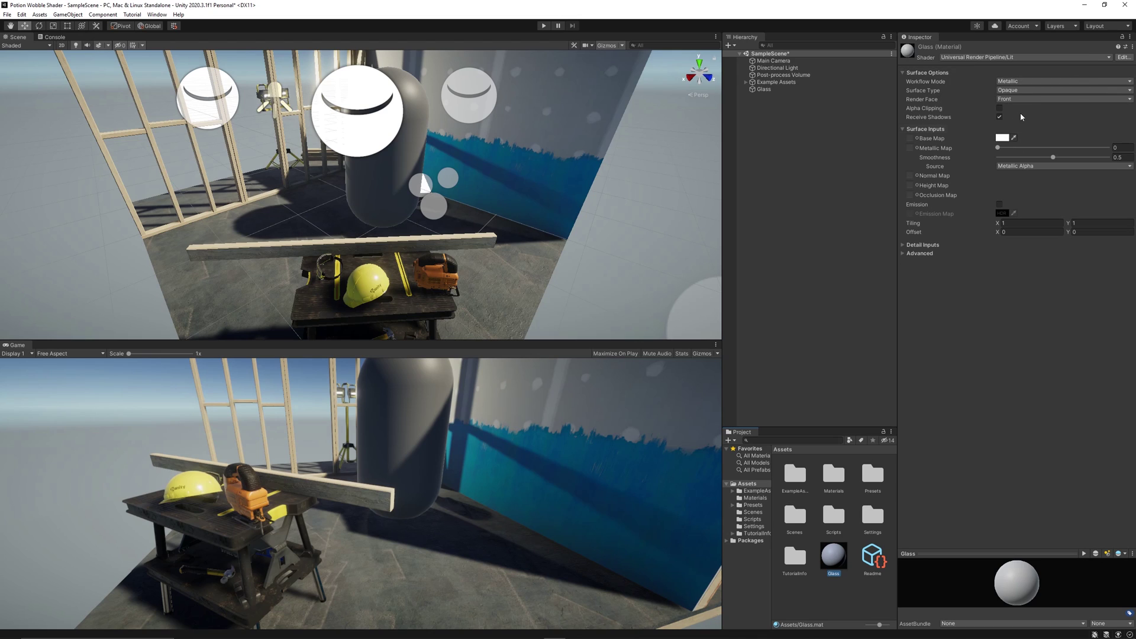
Make the Glass material's surface Transparent with a base colour alpha of about 56, and assign it to the Glass capsule.
left_click(1017, 93)
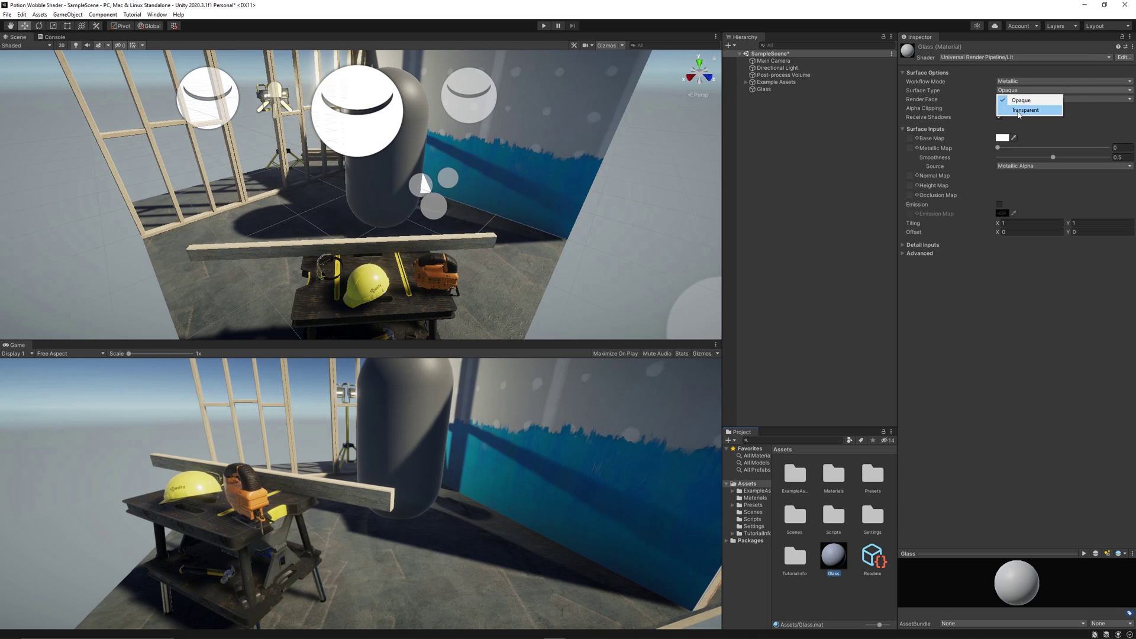
left_click(1018, 109)
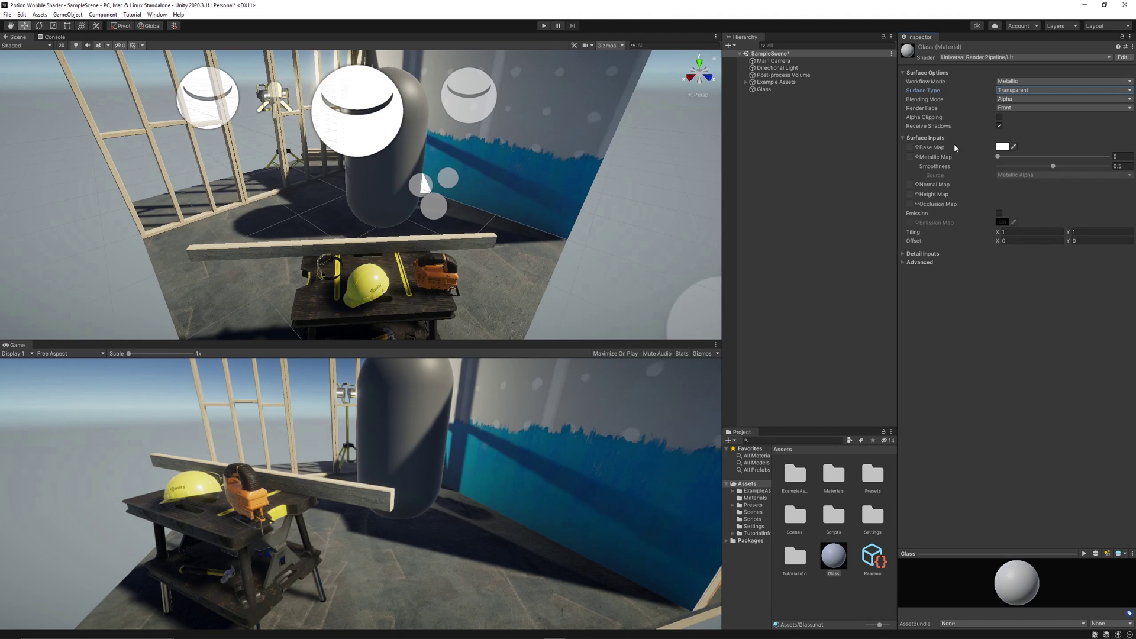
left_click(1003, 147)
left_click_drag(1067, 320, 1049, 324)
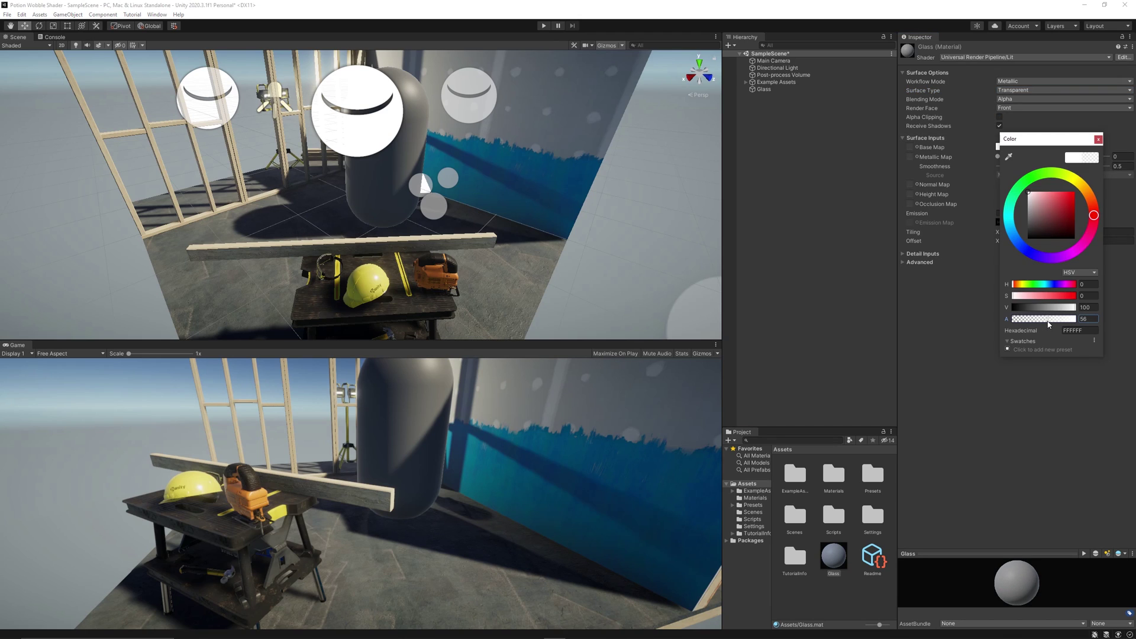
left_click(970, 379)
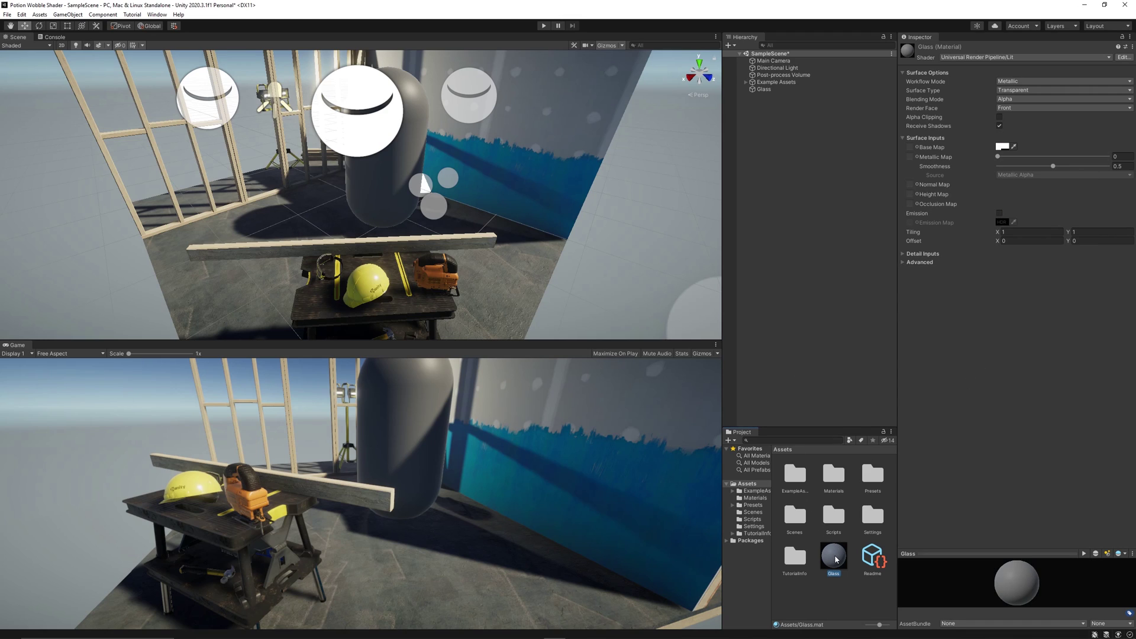
left_click_drag(836, 567, 768, 92)
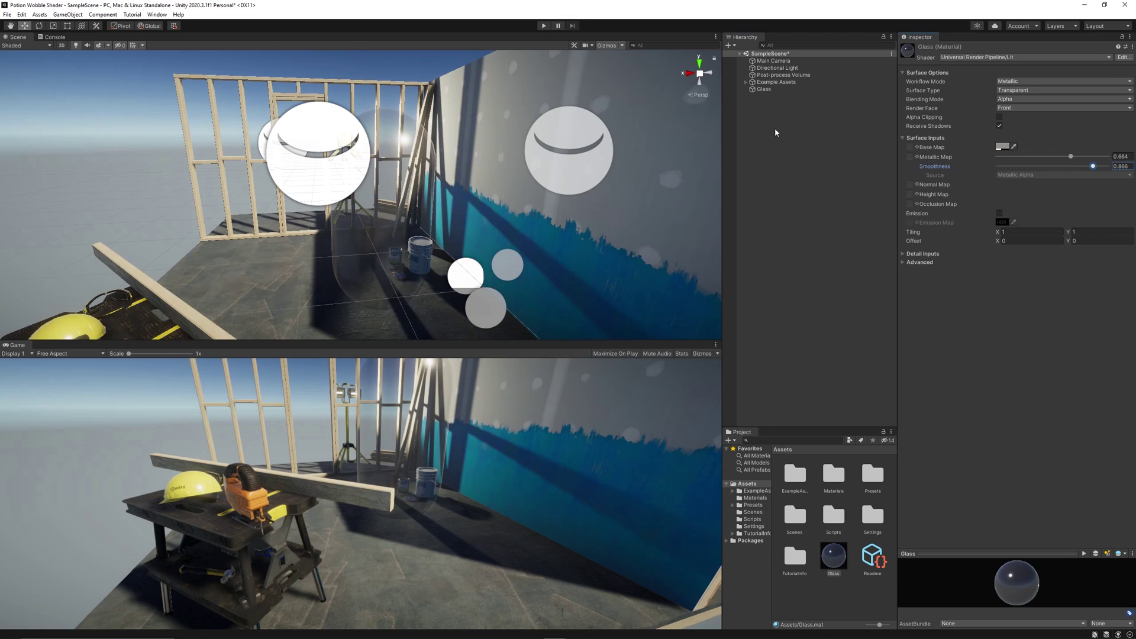
Duplicate the Glass capsule, make the copy a child of the original and rename it Liquid.
left_click(767, 89)
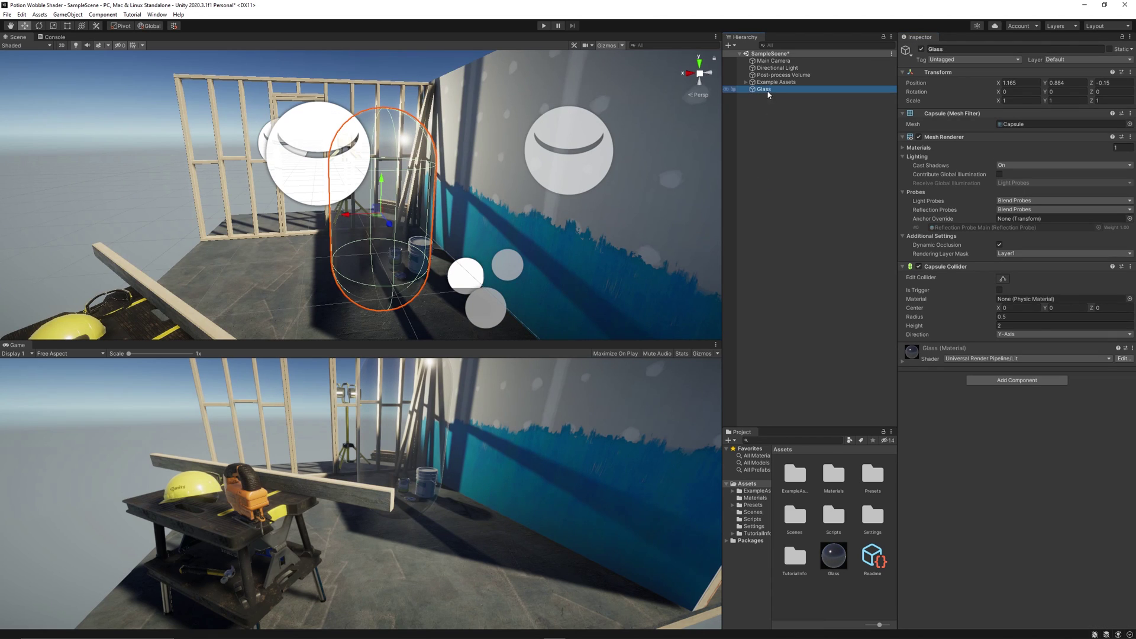
key("ctrl+d")
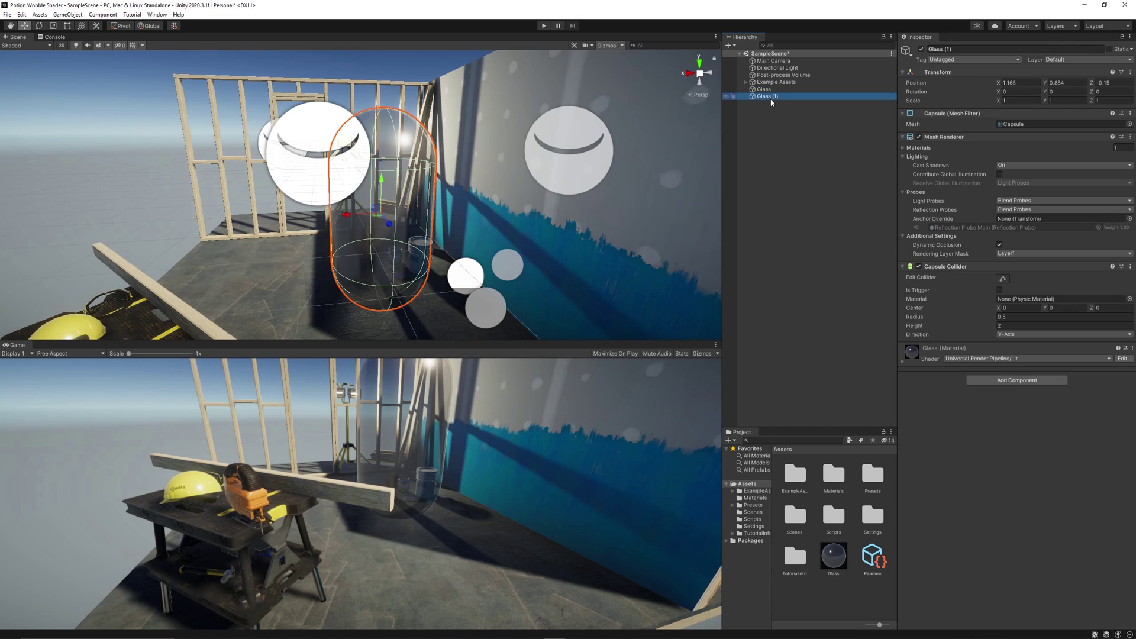
left_click_drag(771, 94, 768, 95)
key("F2")
type("Liquid")
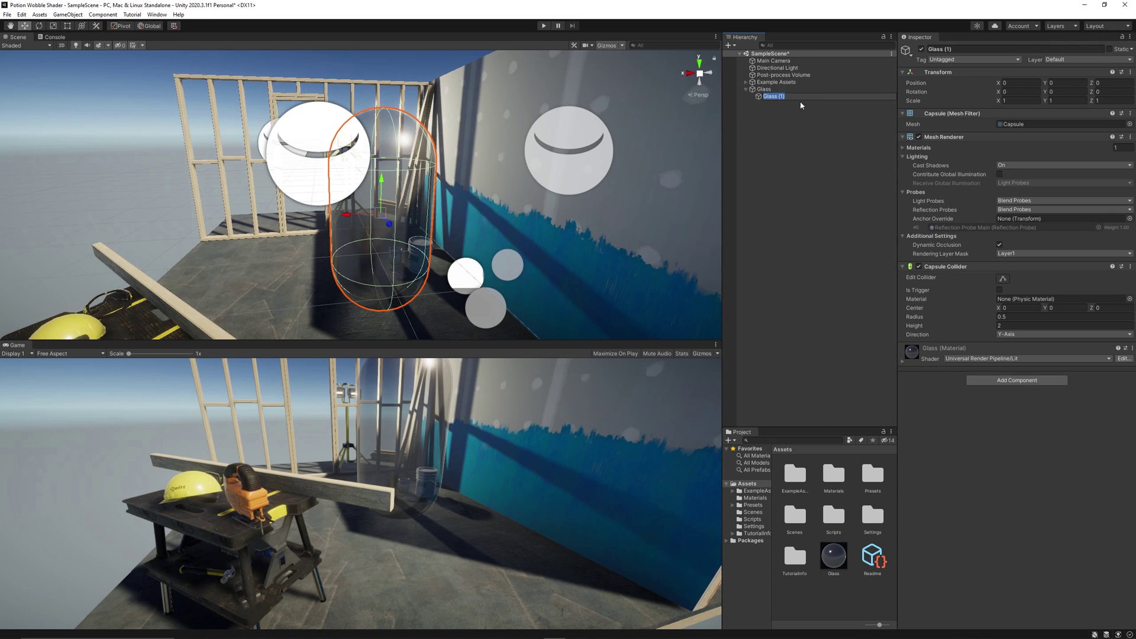
key("Return")
Scale the Liquid capsule to 0.95 on the X, Y and Z axes.
left_click(1013, 102)
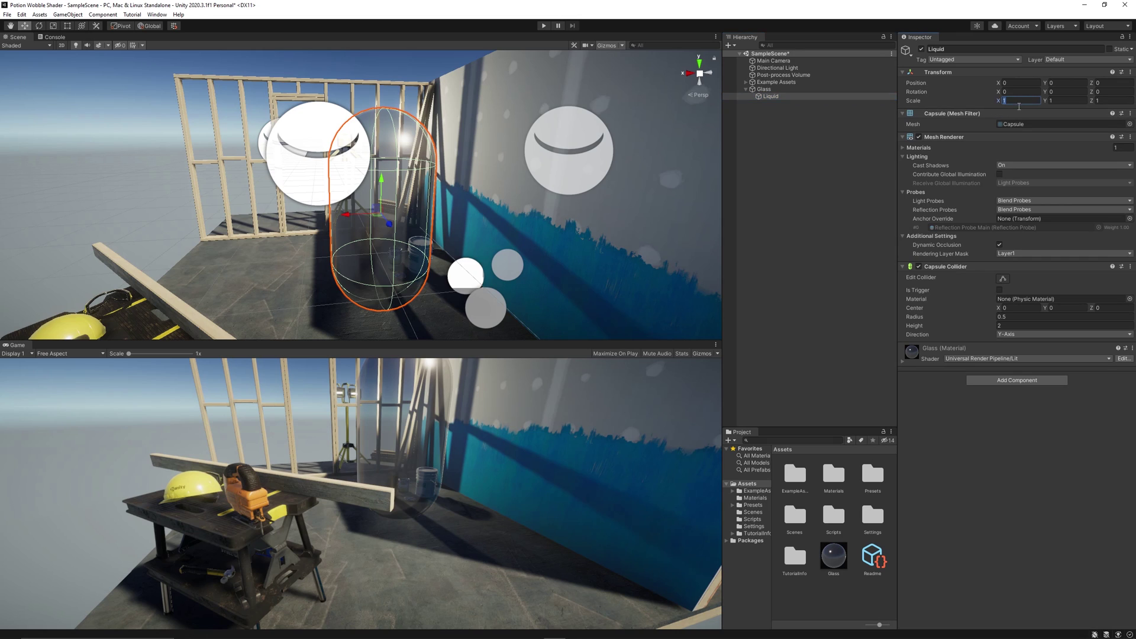
type("0.95")
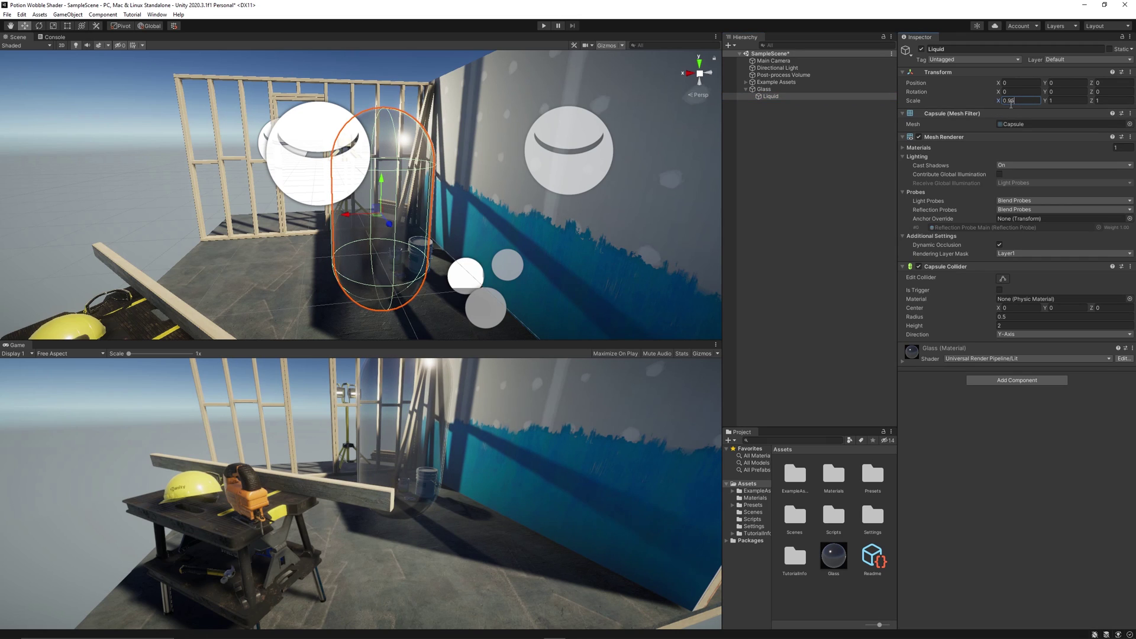
left_click(1046, 101)
type("0.95")
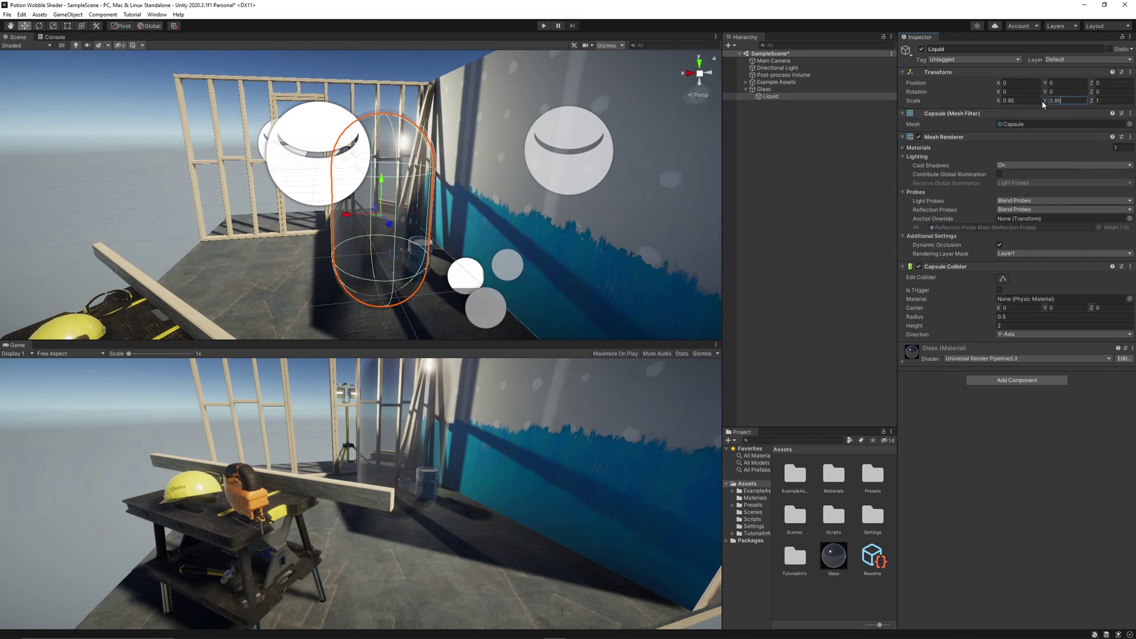
left_click(1132, 101)
type("0.95")
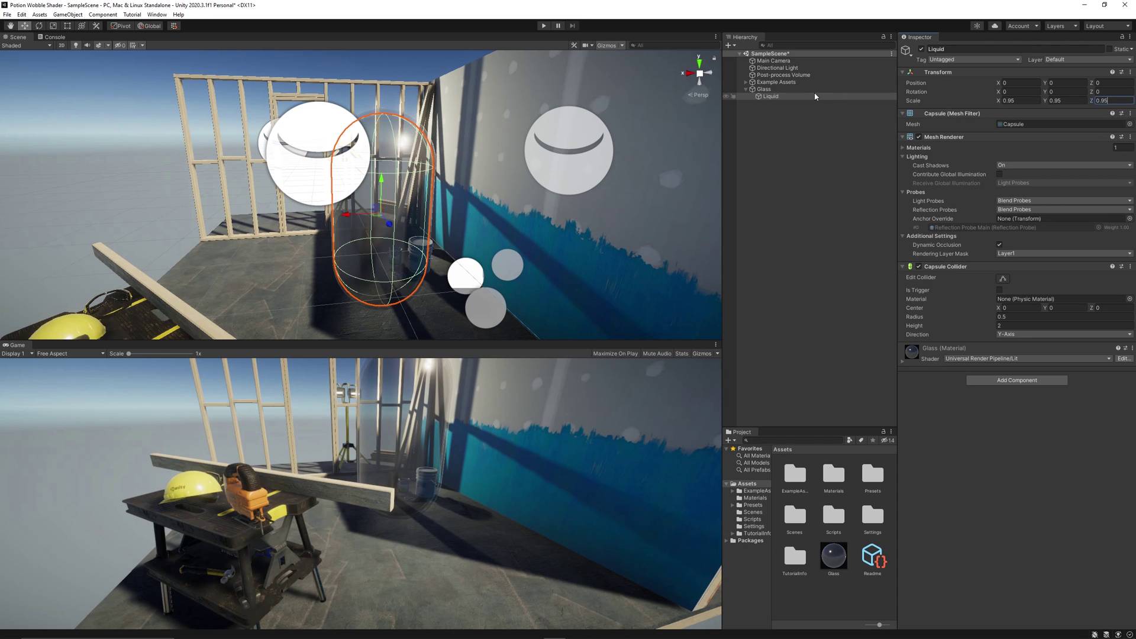
Create a new material named Liquid in the Assets folder and assign it to the Liquid capsule.
right_click(826, 589)
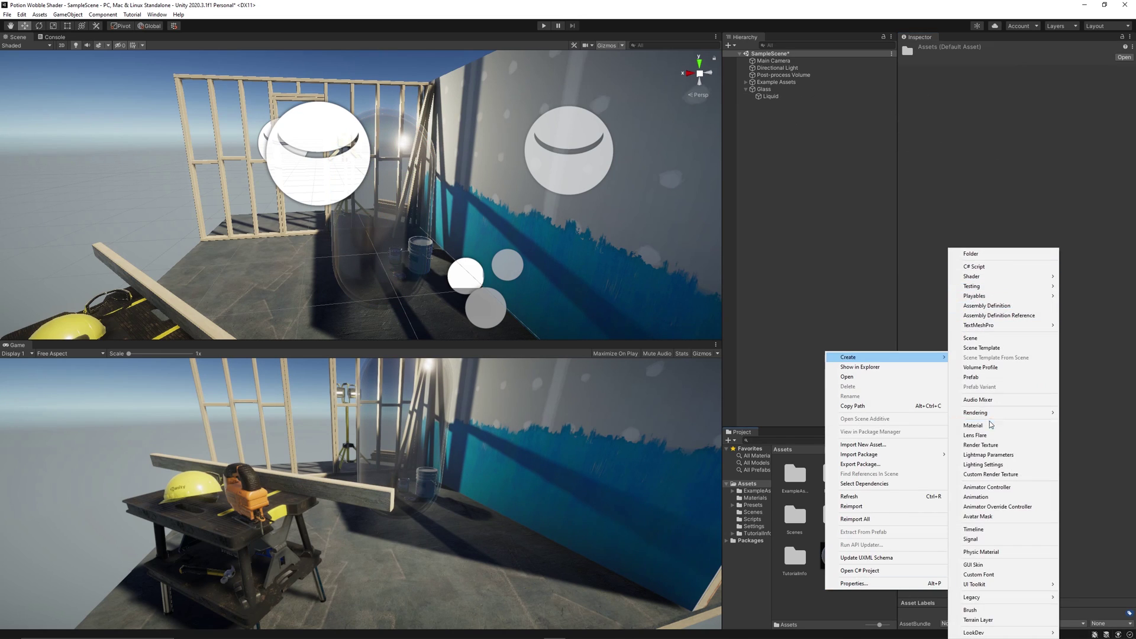
left_click(968, 417)
type("Liquid")
key("Return")
left_click_drag(877, 562, 783, 96)
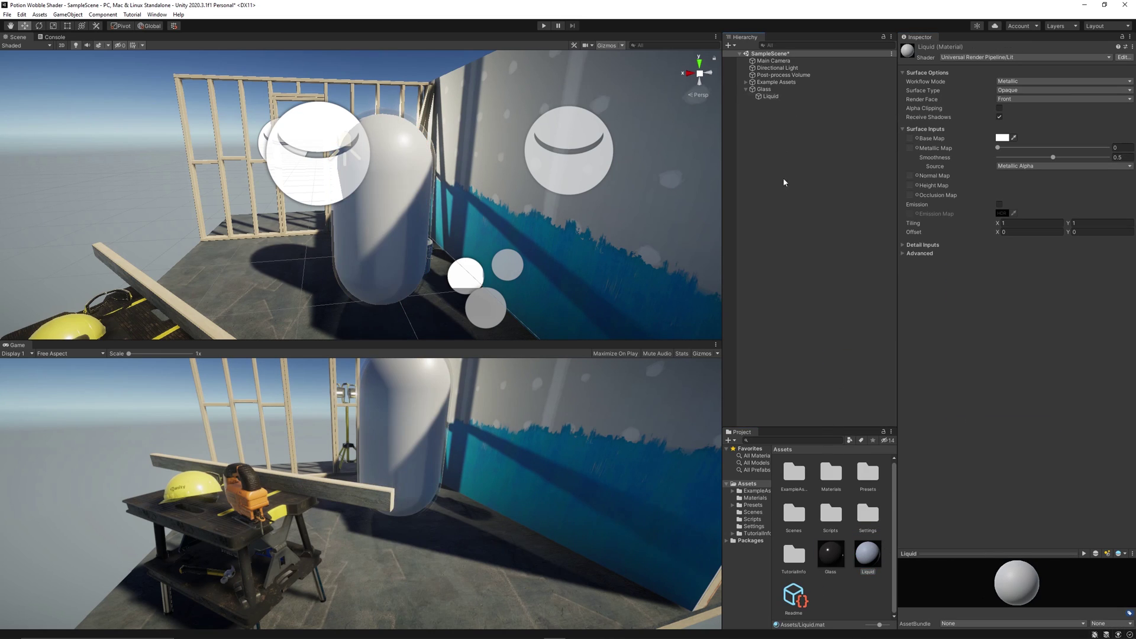
right_click_drag(431, 183, 450, 182)
key("w")
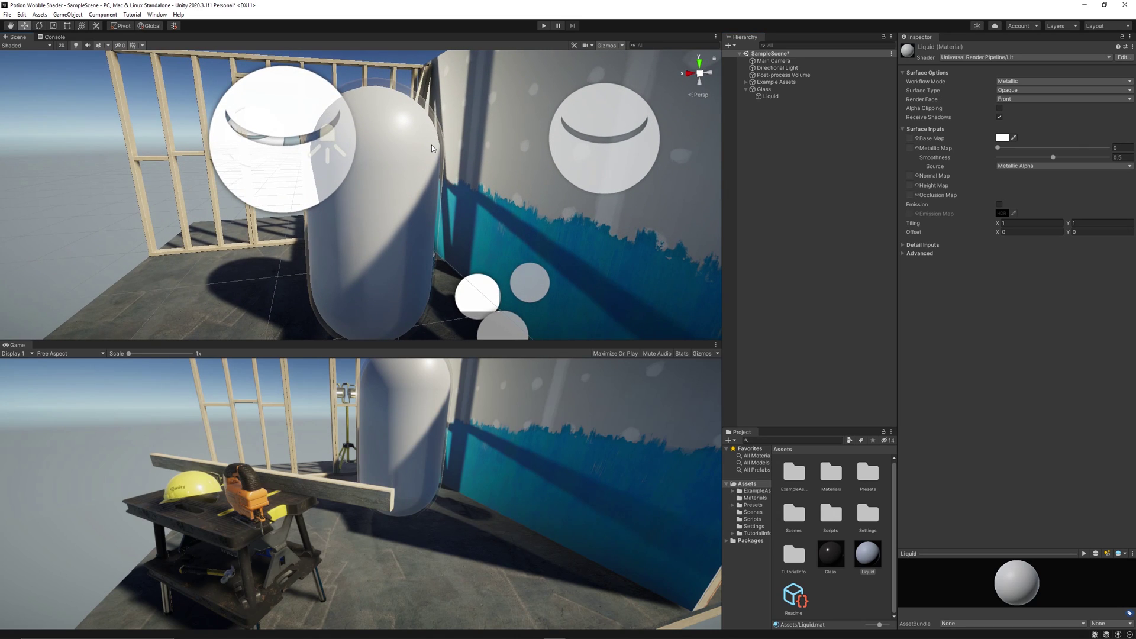
Create an Unlit Shader Graph named LiqiudWobbleShader in the Assets folder and apply it to the Liquid material.
right_click(848, 593)
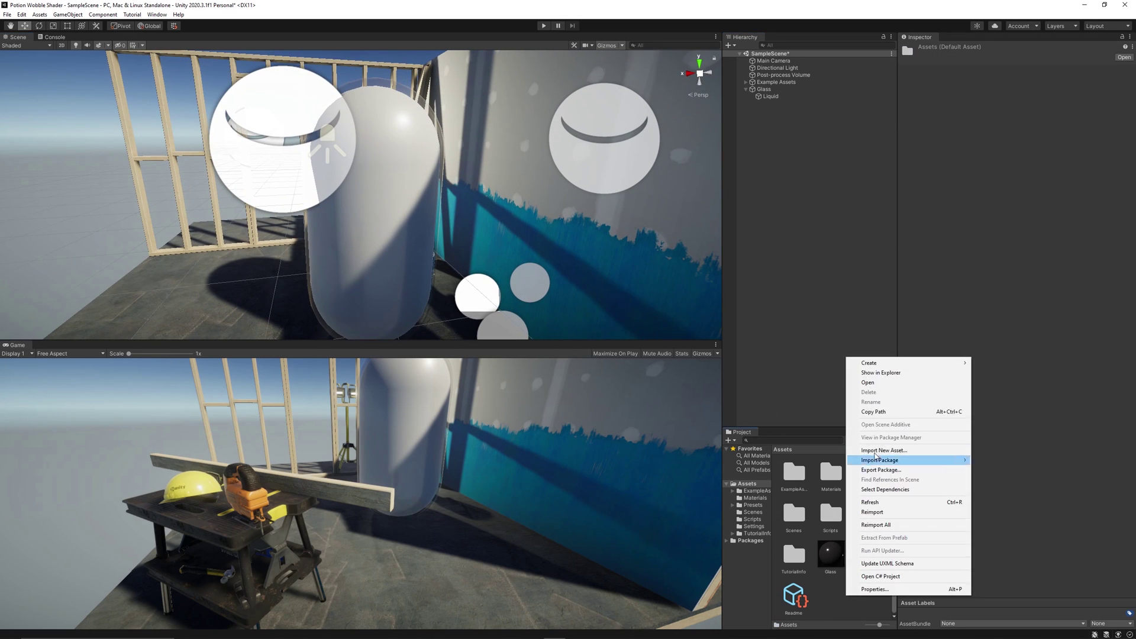
mouse_move(900, 363)
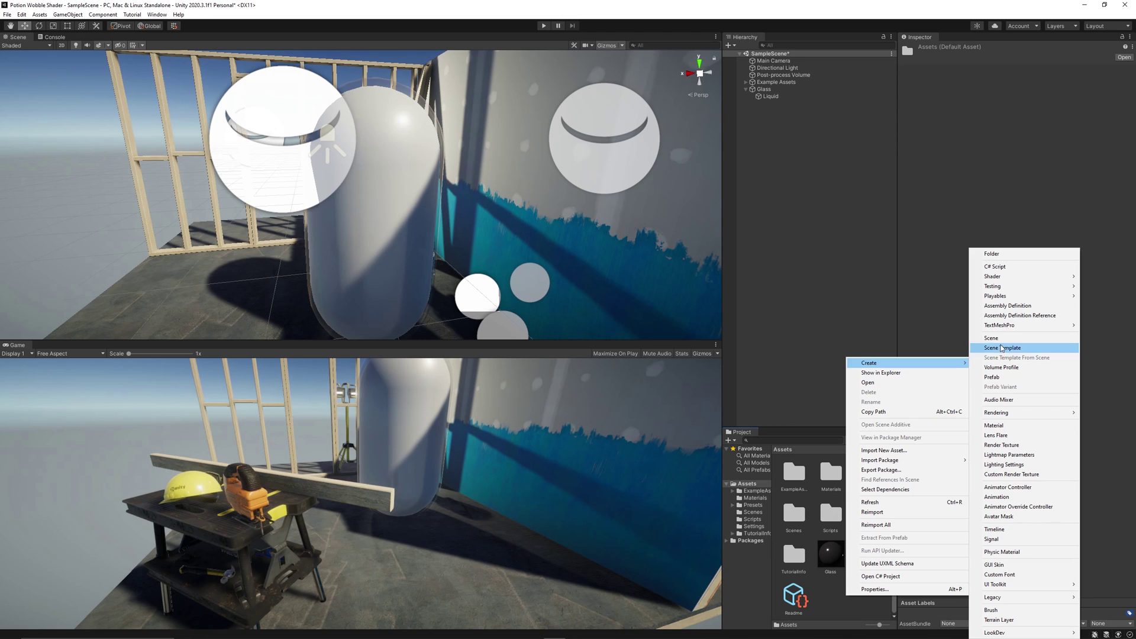
mouse_move(995, 276)
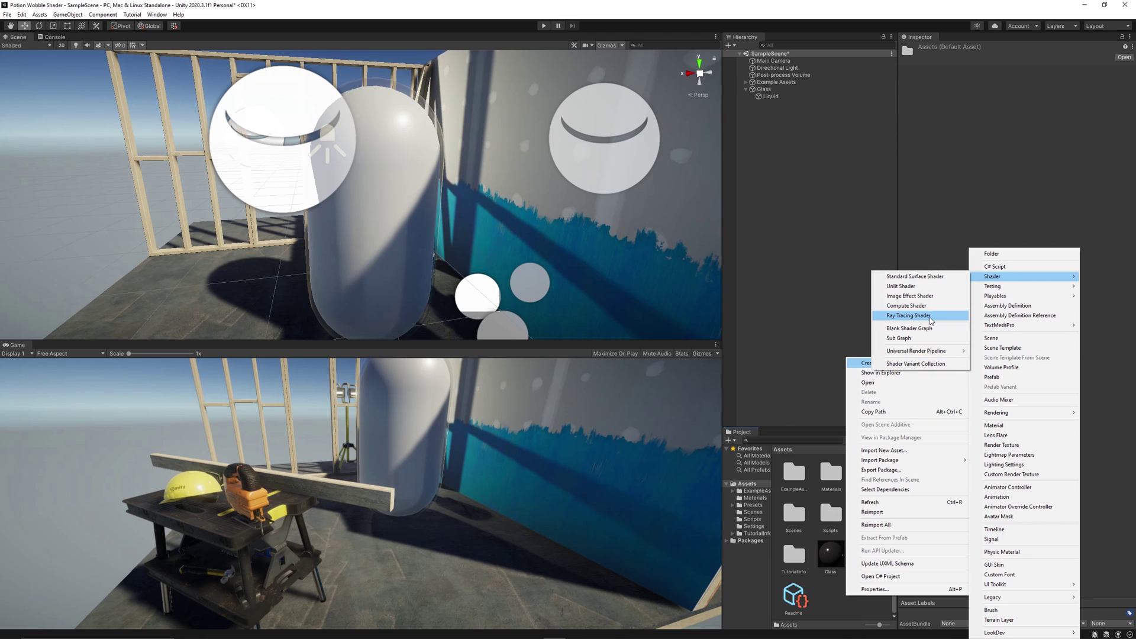
left_click(1005, 380)
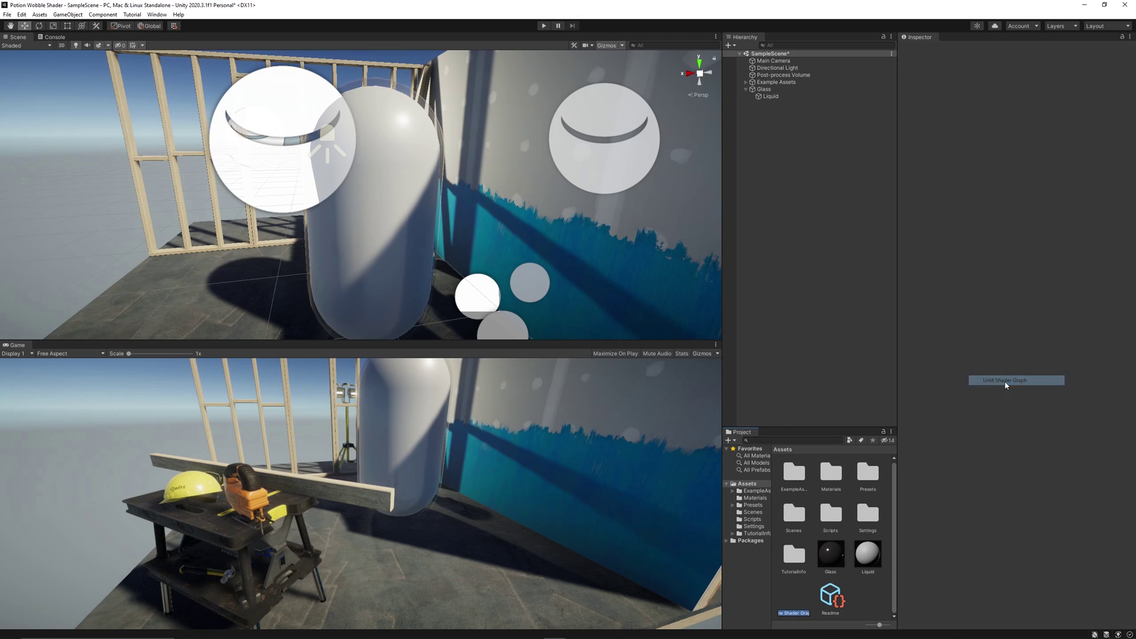
type("Liqui")
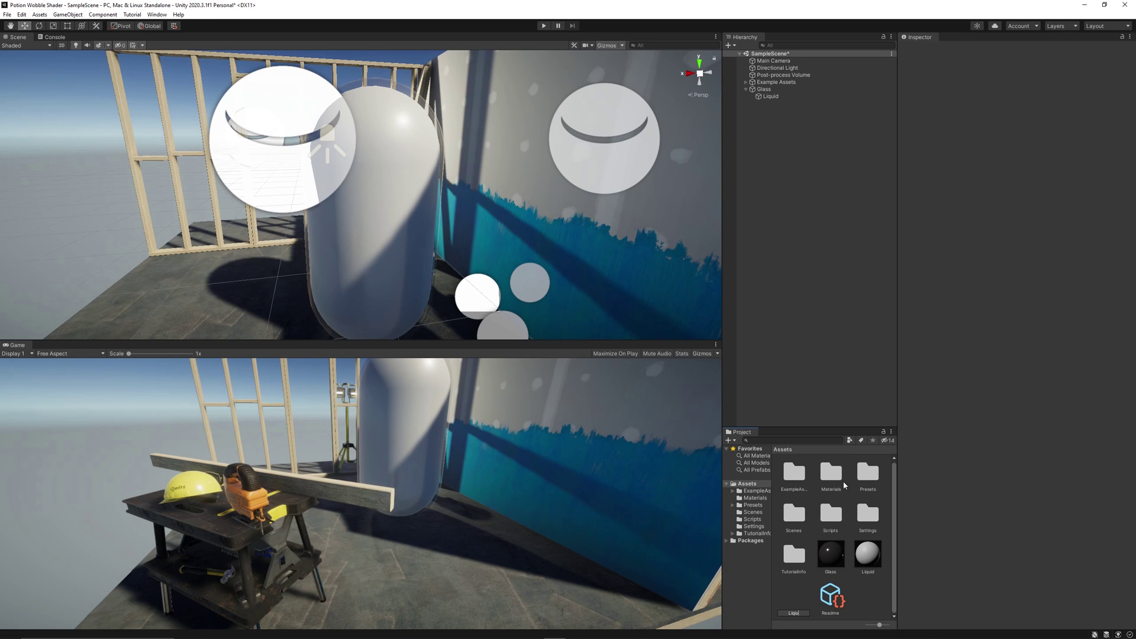
type("dWobbleShader")
key("Return")
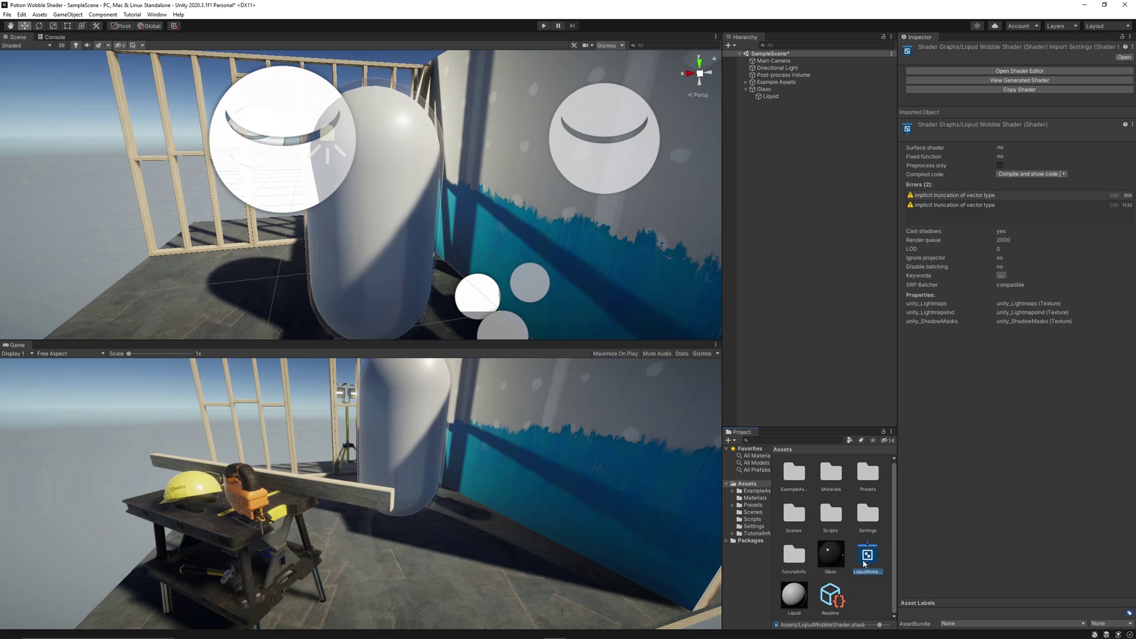
left_click_drag(869, 557, 803, 608)
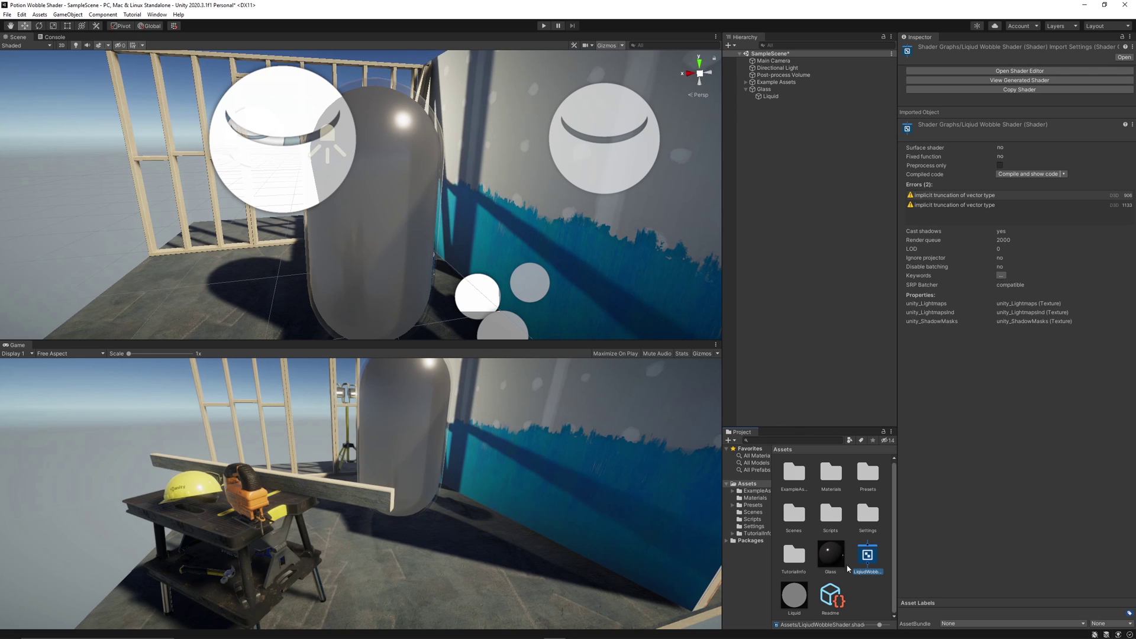
Open the LiqiudWobbleShader graph and add a World-space Position node with an Object node below it.
double_click(869, 559)
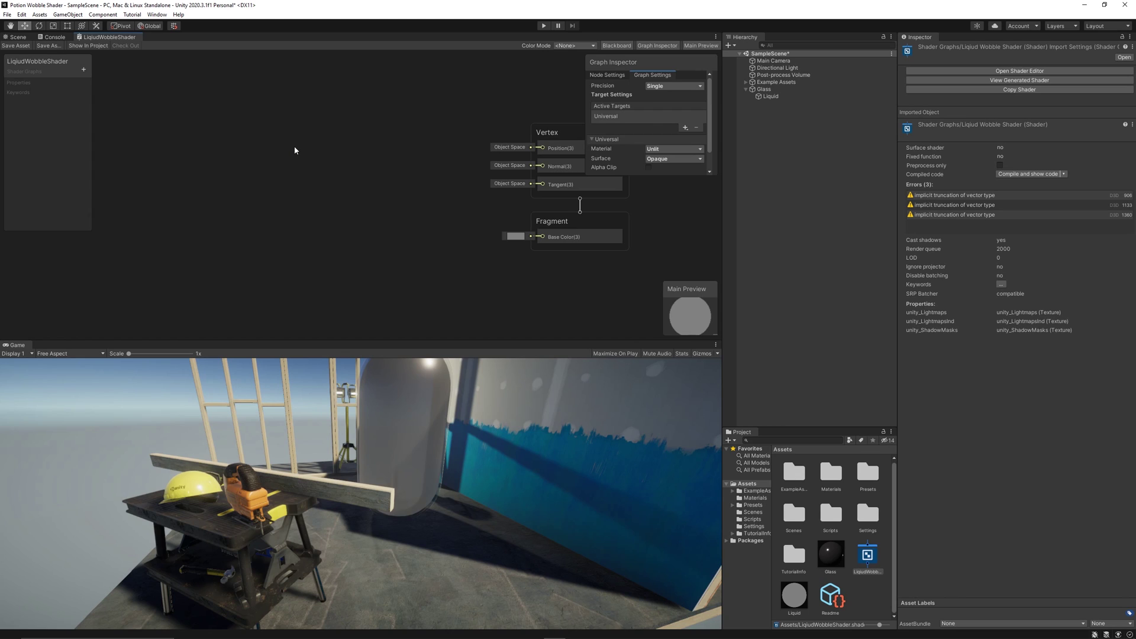
right_click(256, 166)
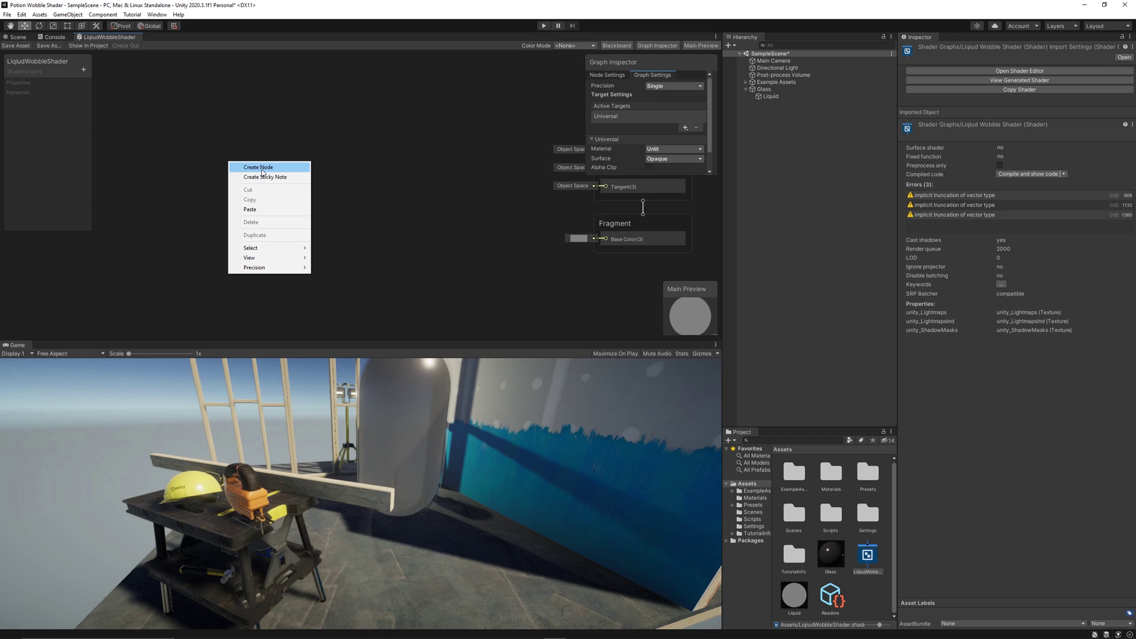
left_click(263, 173)
type("po")
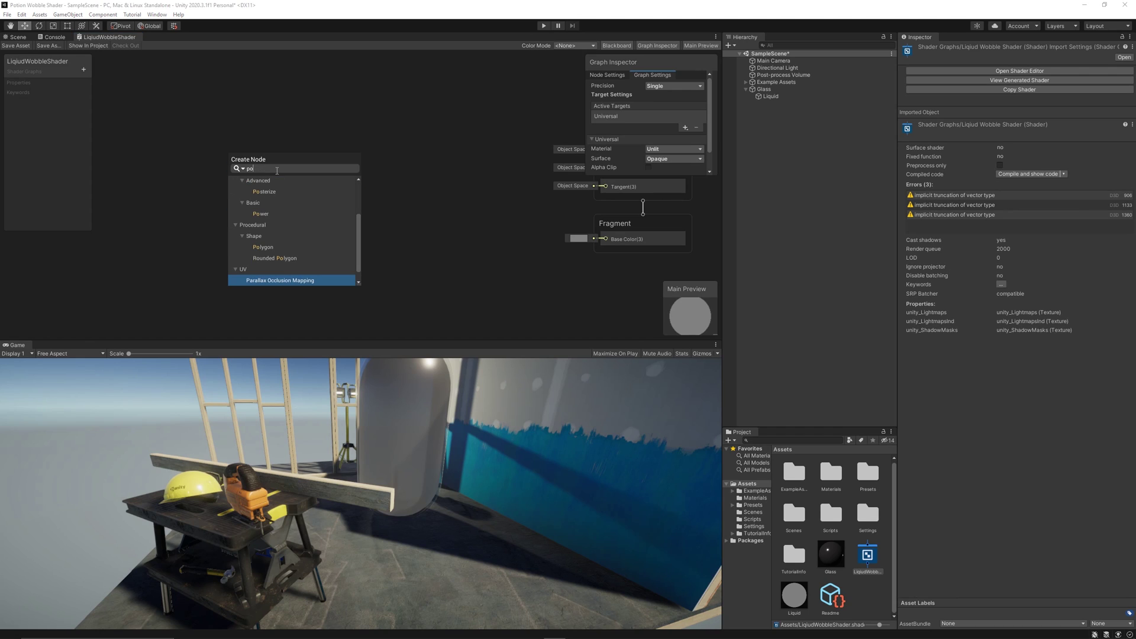
left_click_drag(276, 183, 230, 129)
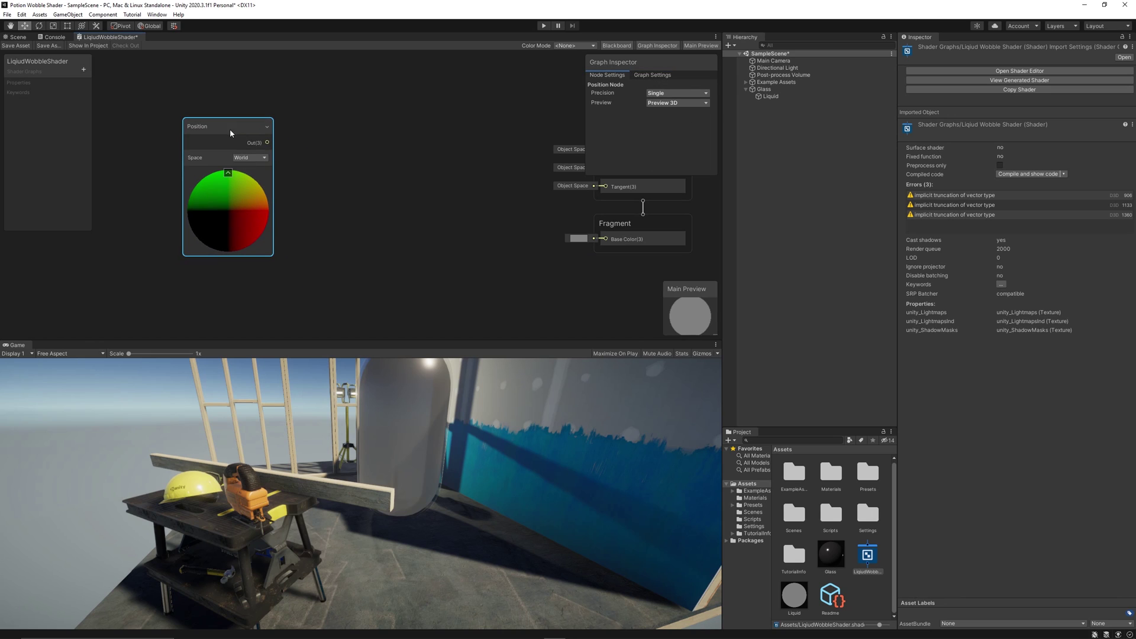
right_click(244, 289)
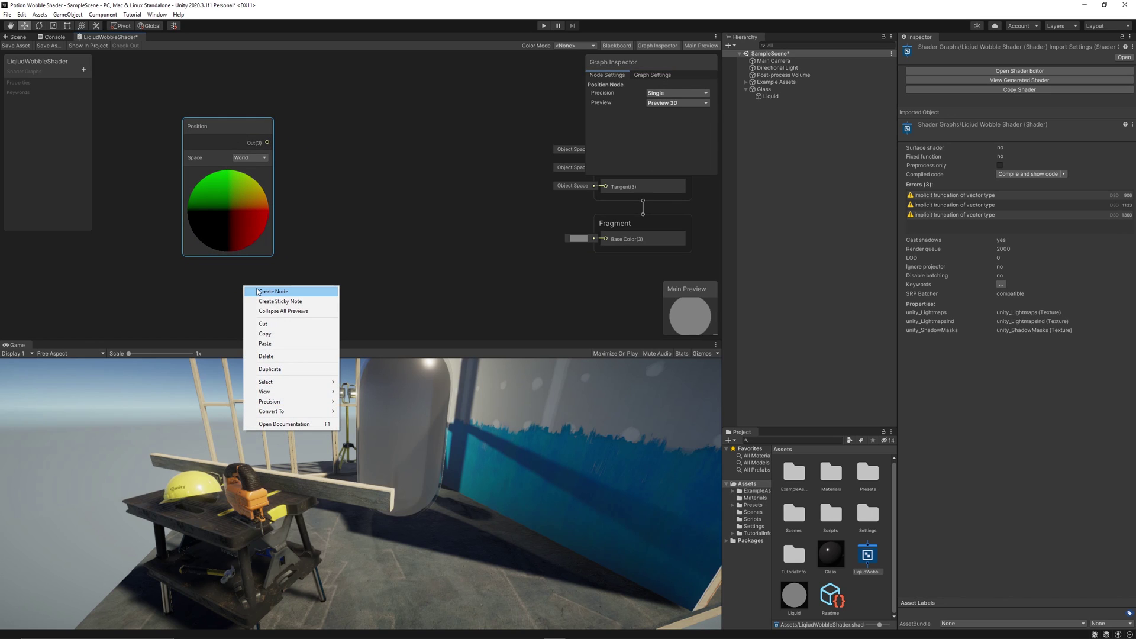
left_click(258, 292)
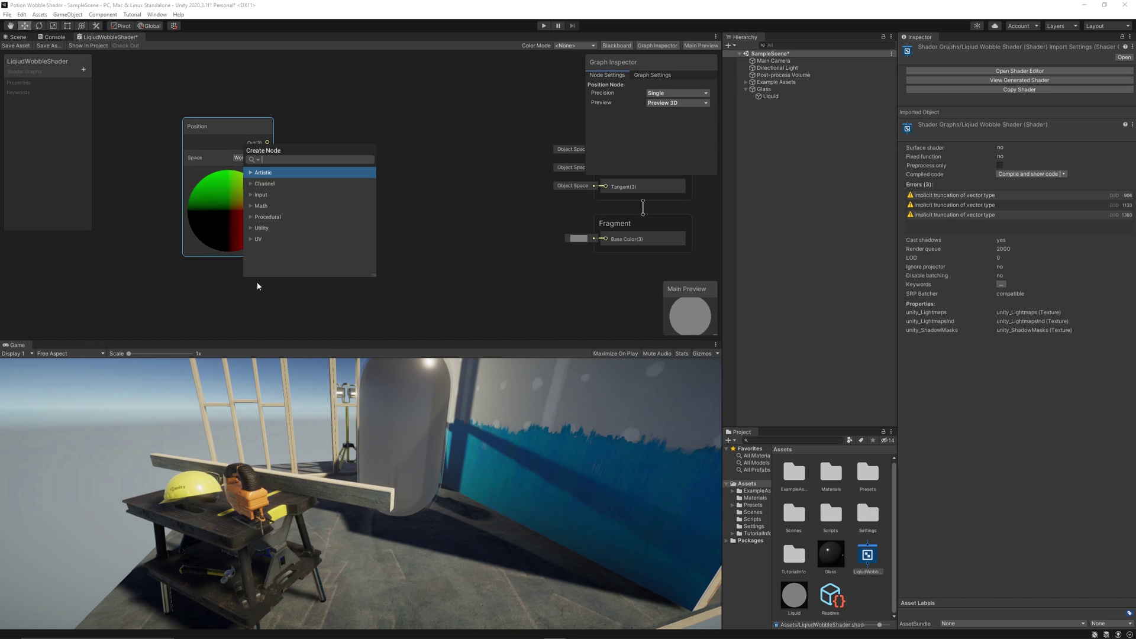
type("object")
key("Return")
Add a Subtract node with the Position output connected to A and the Object node's Position connected to B.
right_click(344, 174)
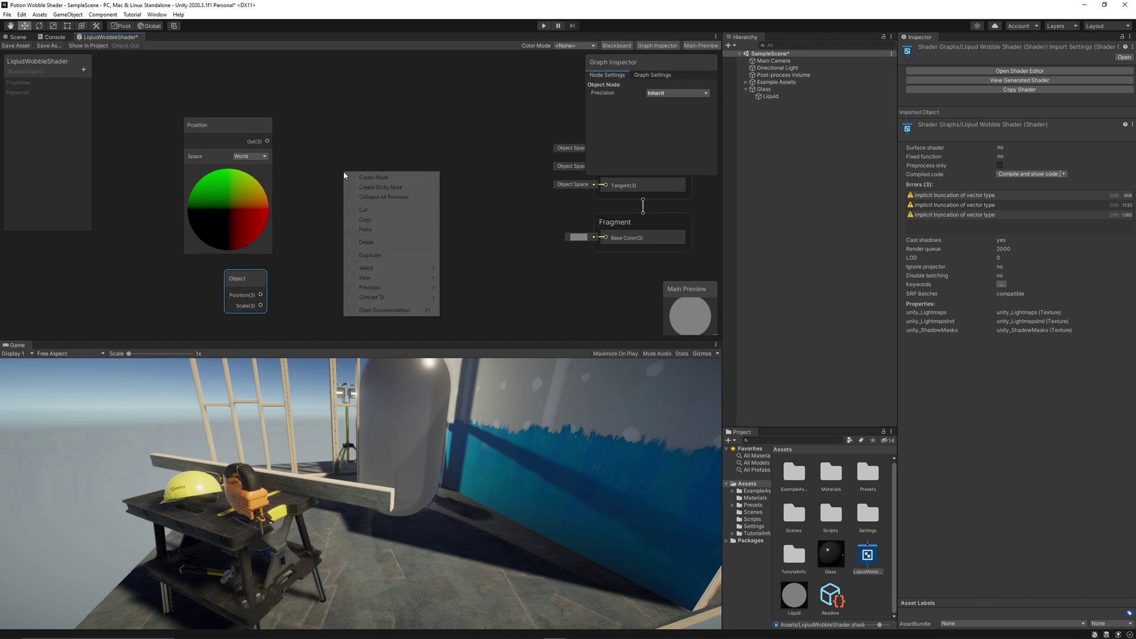
left_click(367, 176)
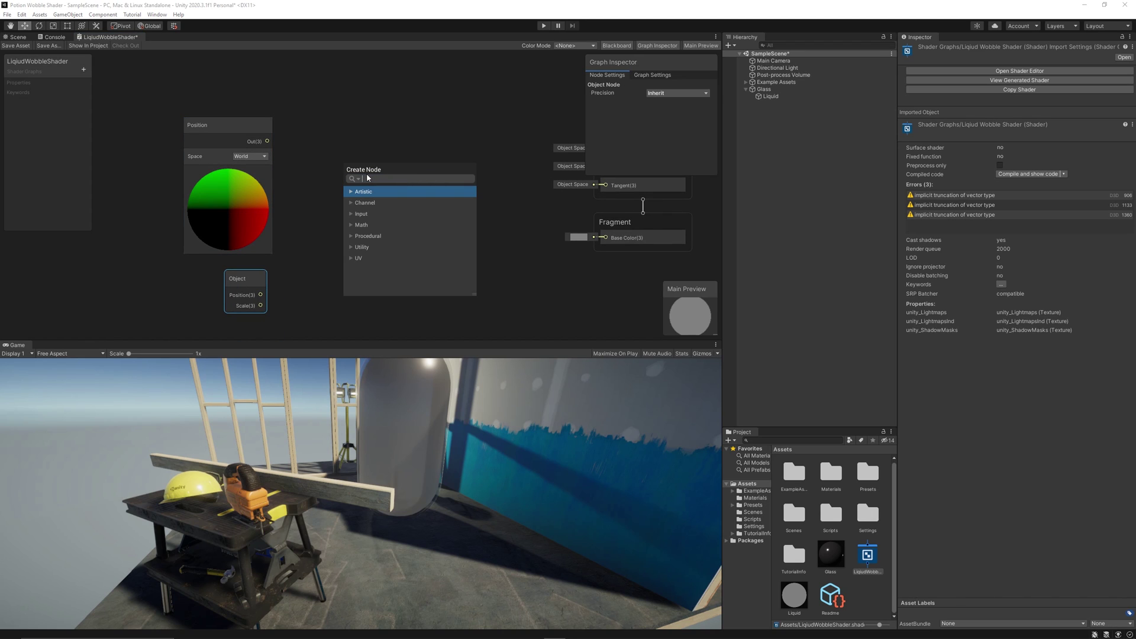
type("subtract")
key("Return")
left_click_drag(267, 141, 350, 205)
left_click_drag(260, 295, 337, 190)
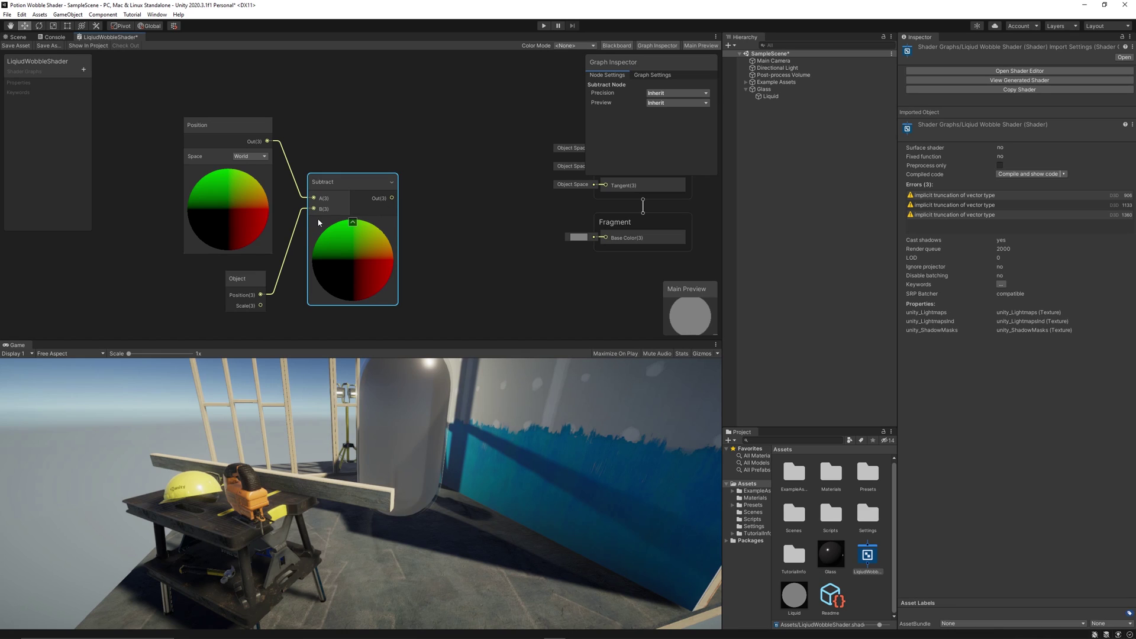
Add a Split node after Subtract and feed the Subtract output into it.
right_click(416, 181)
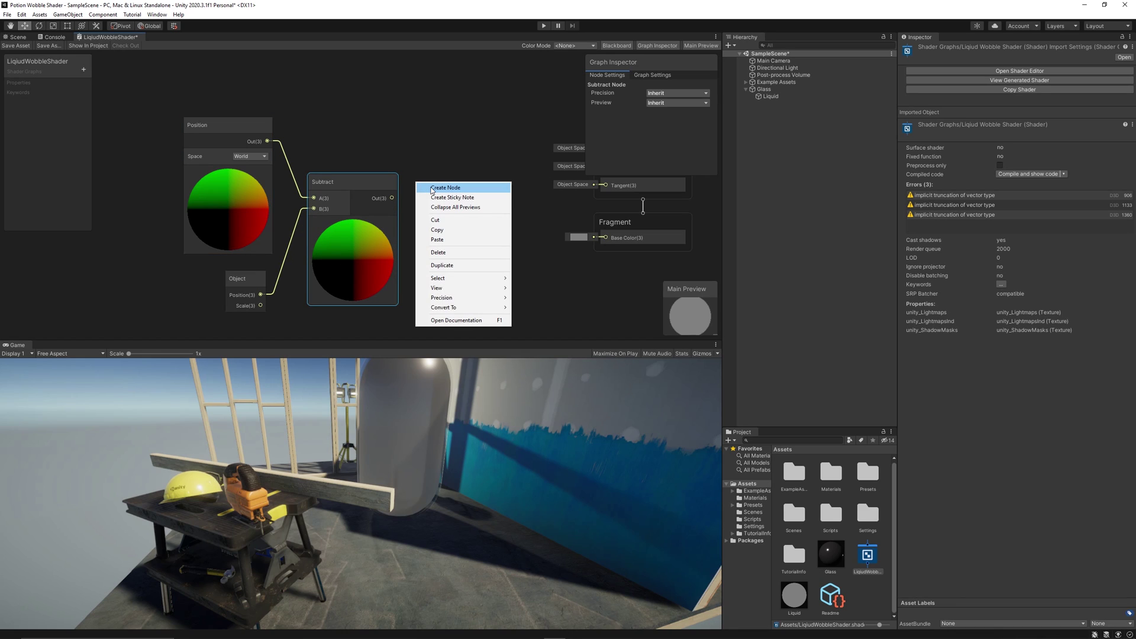
left_click(445, 188)
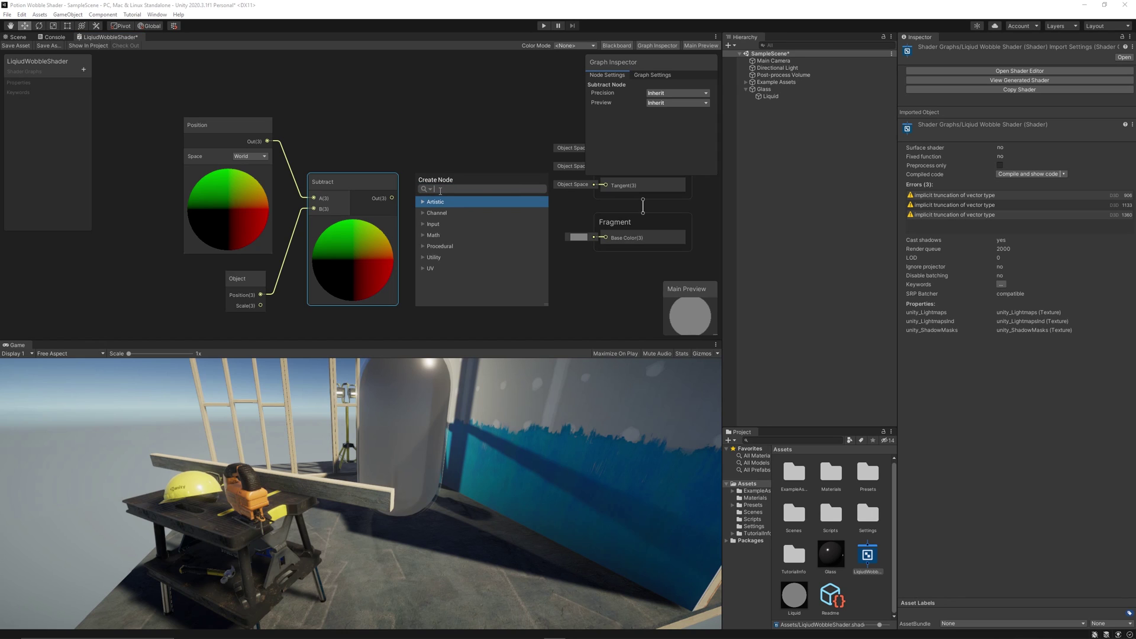
type("split")
key("Return")
left_click_drag(392, 198, 416, 210)
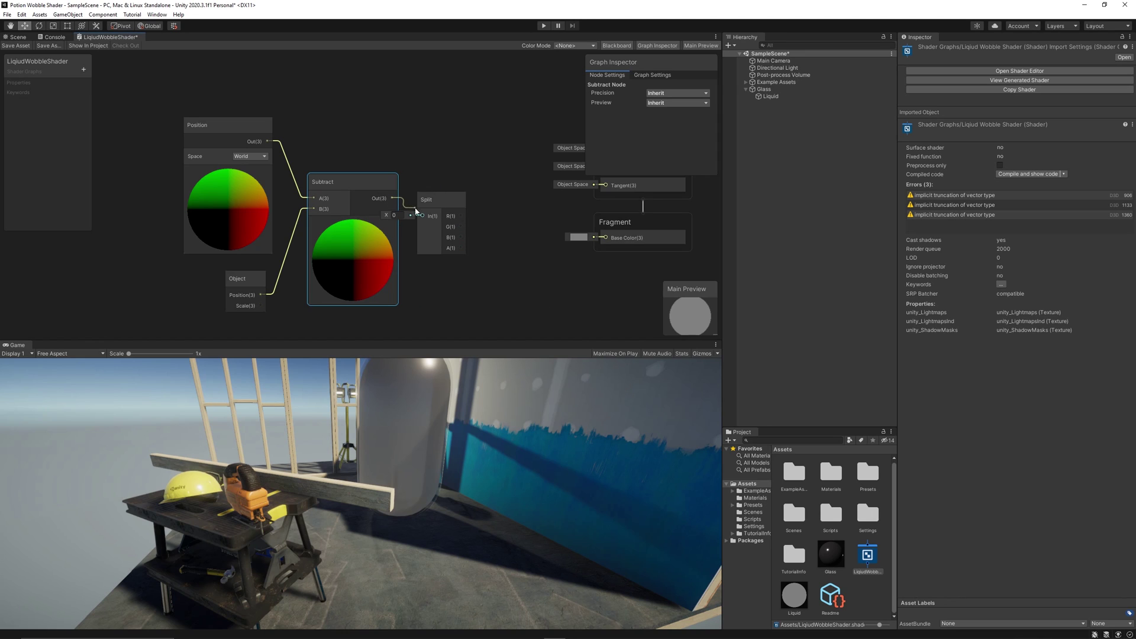
middle_click_drag(464, 193, 401, 190)
middle_click_drag(439, 250, 407, 249)
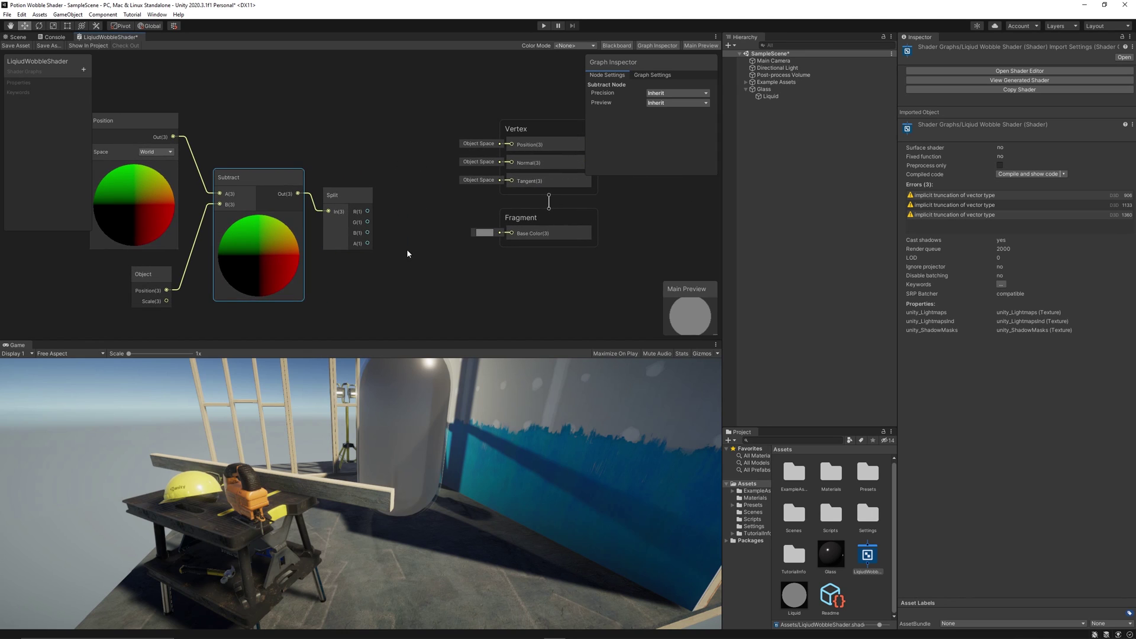
Add a Step node and connect the Split node's G output to its Edge input.
right_click(407, 251)
left_click(443, 235)
type("step")
key("Return")
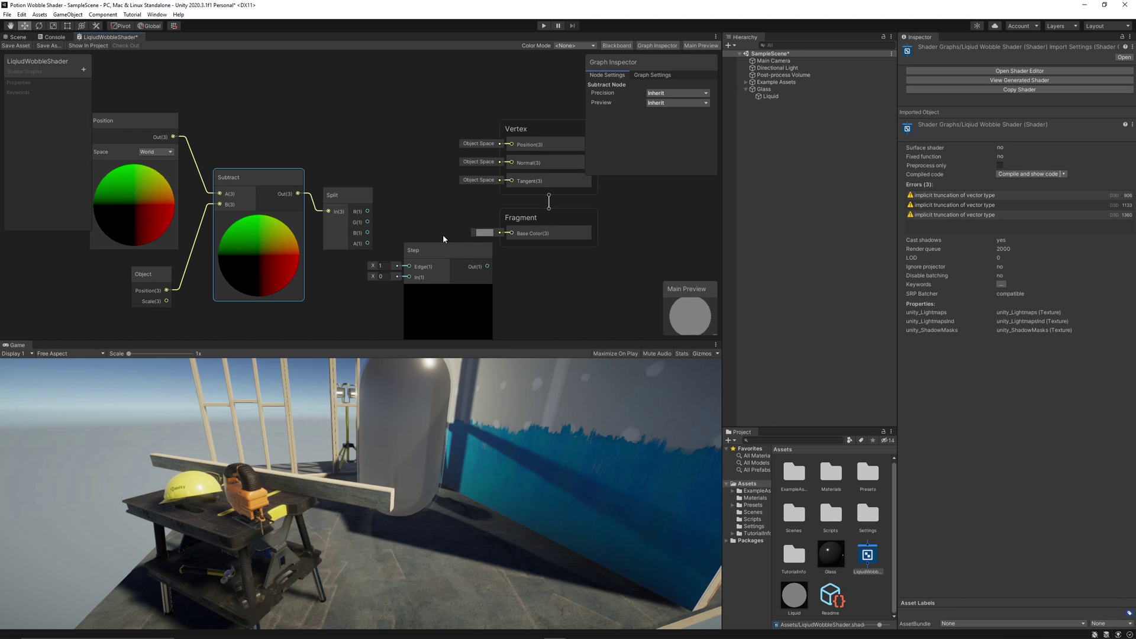
left_click_drag(368, 211, 411, 269)
middle_click_drag(387, 225, 392, 207)
left_click_drag(373, 204, 407, 262)
middle_click_drag(431, 241, 420, 219)
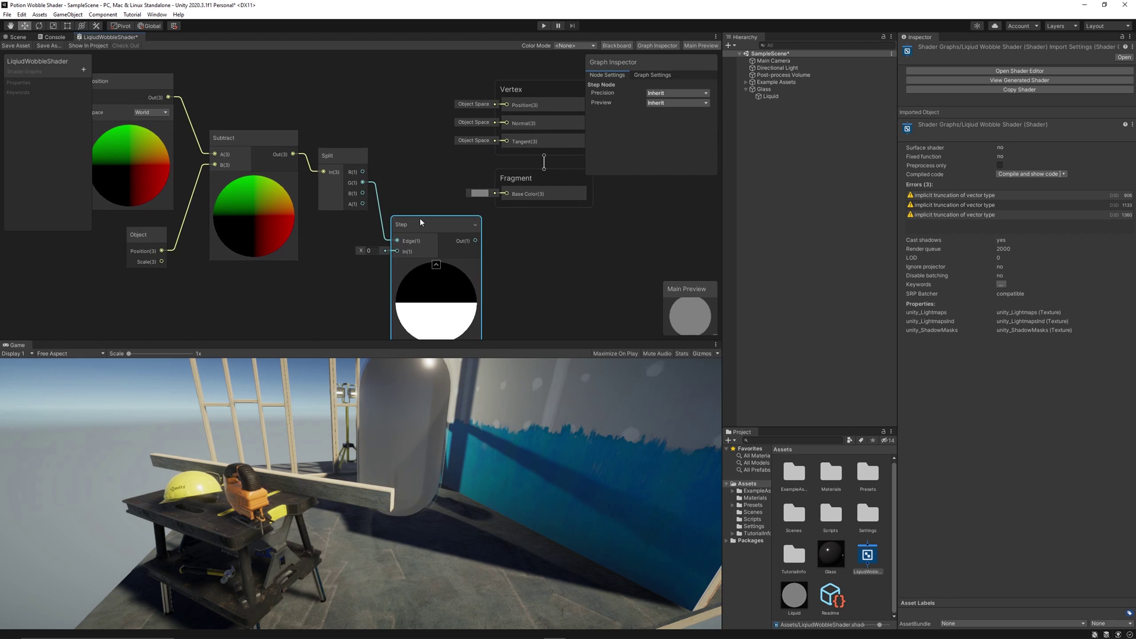
Reposition the Step node below the Split node and vary its In value to test the fill cutoff.
left_click_drag(420, 222, 414, 222)
left_click_drag(358, 251, 358, 252)
left_click(388, 183)
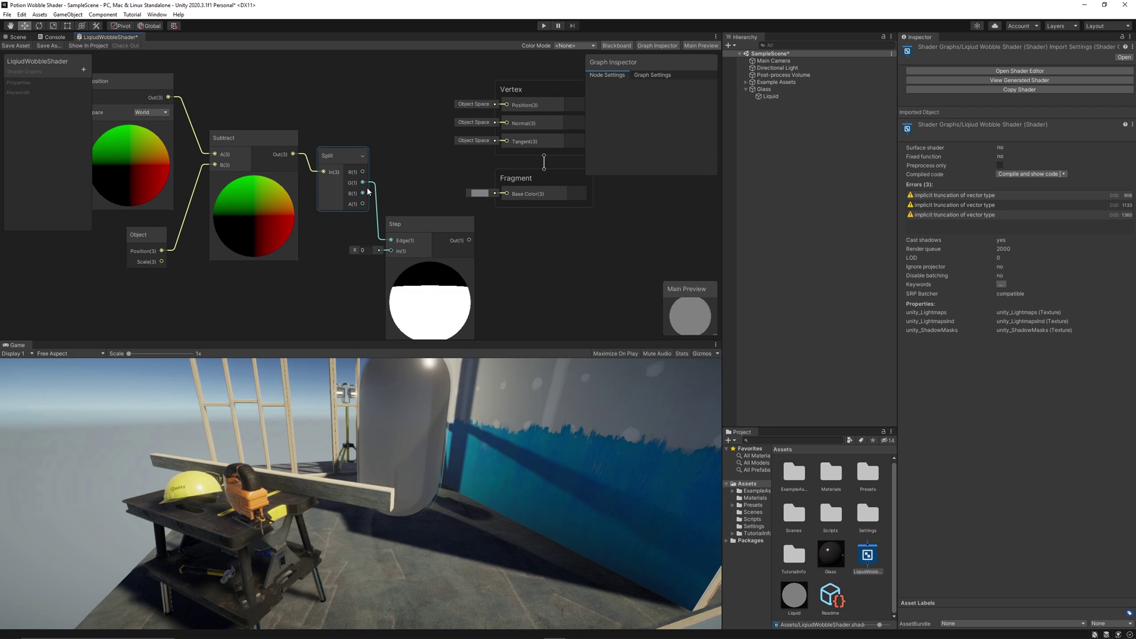
middle_click_drag(393, 220, 438, 193)
left_click_drag(438, 194, 433, 202)
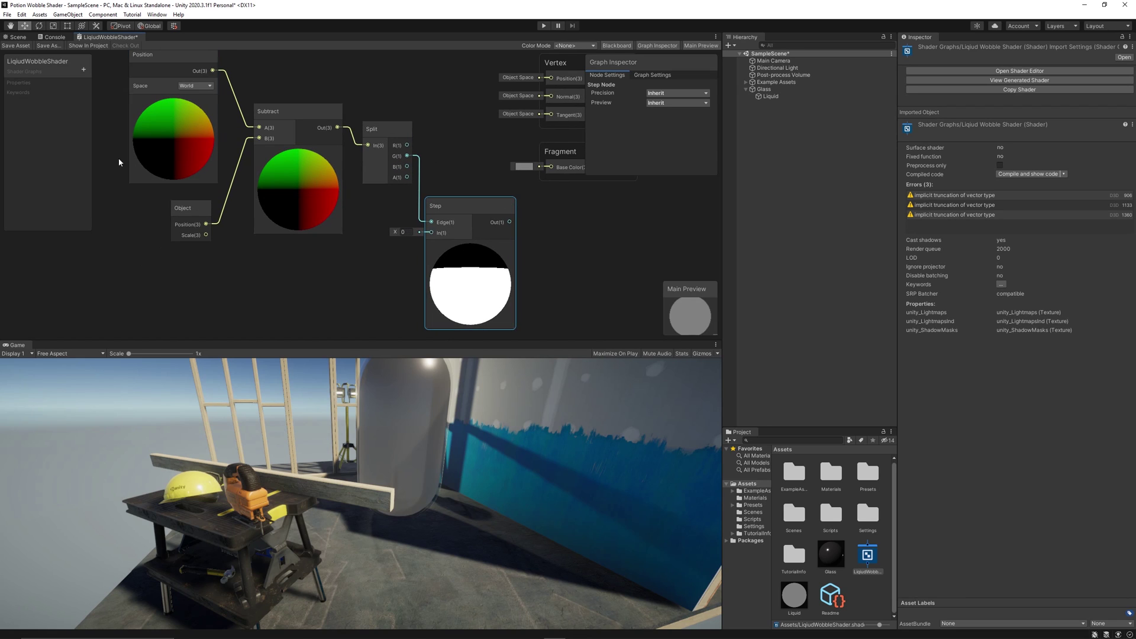
Add a Float property named Fill to the shader and connect it to the Step node's In input.
left_click(84, 69)
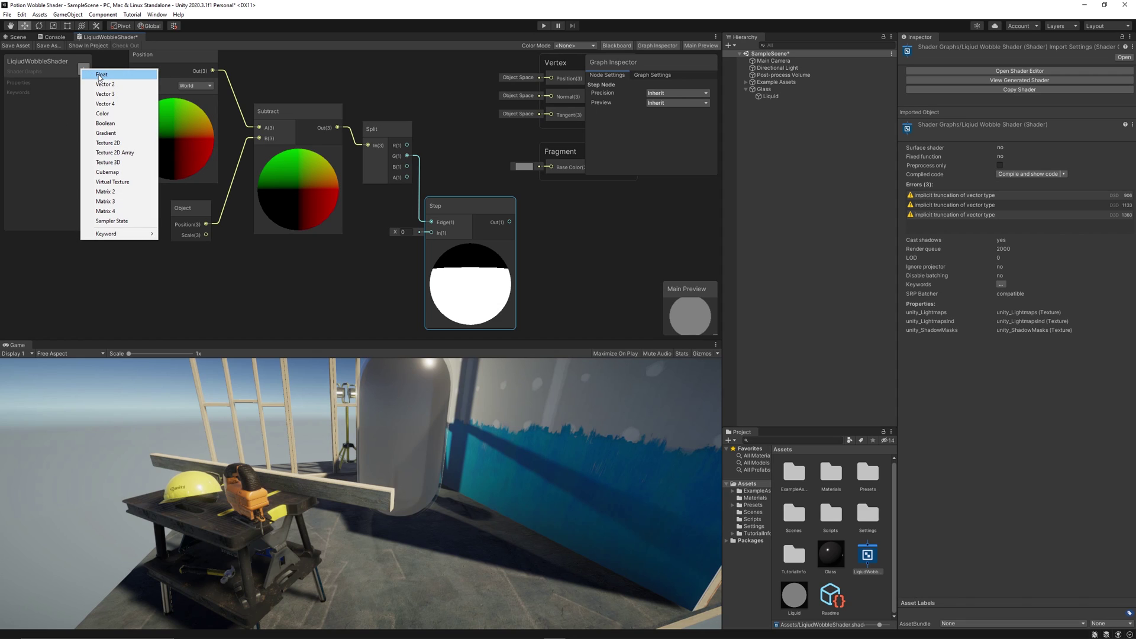
left_click(96, 75)
type("Fill")
key("Return")
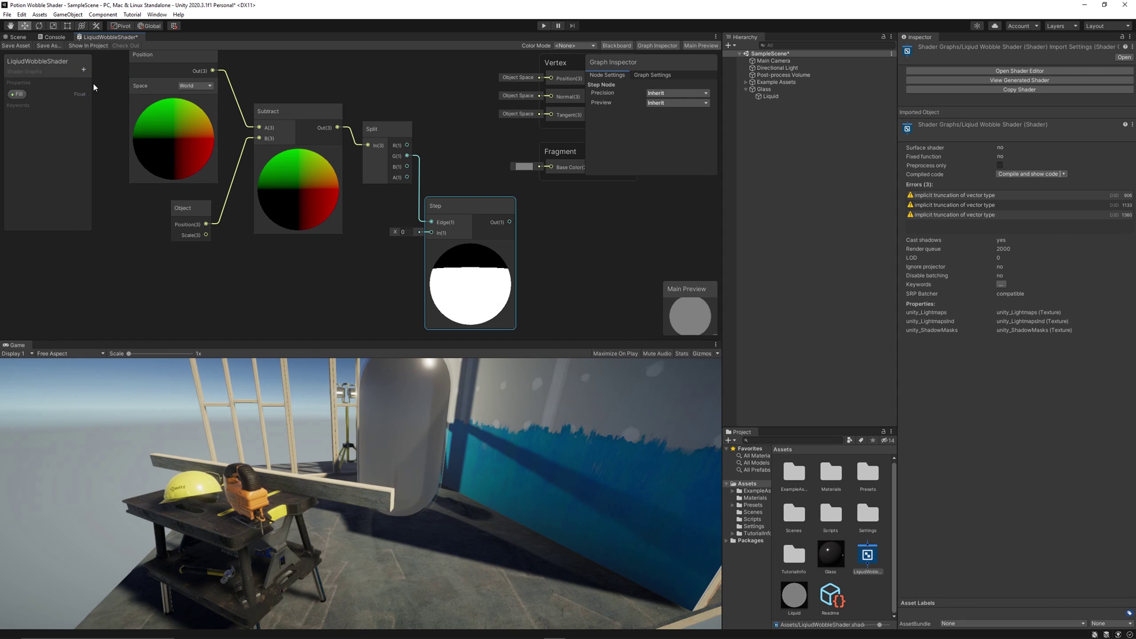
left_click_drag(17, 94, 431, 233)
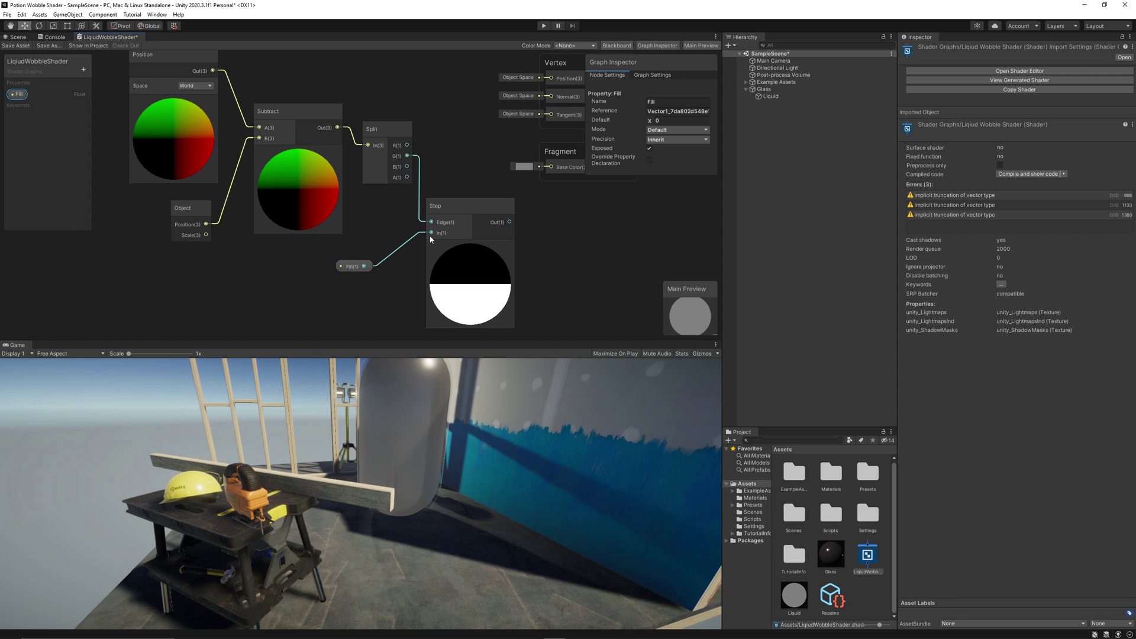
middle_click_drag(489, 176, 415, 194)
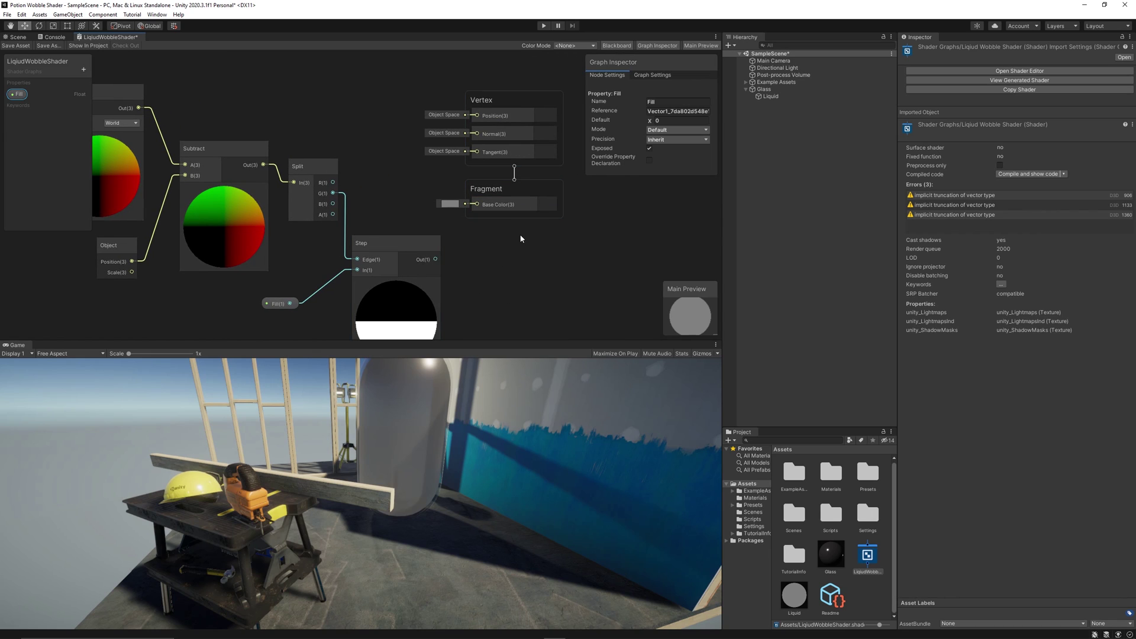
Add an Alpha block to the Fragment stack and connect the Step node's output to it.
middle_click_drag(521, 238, 501, 246)
left_click(503, 223)
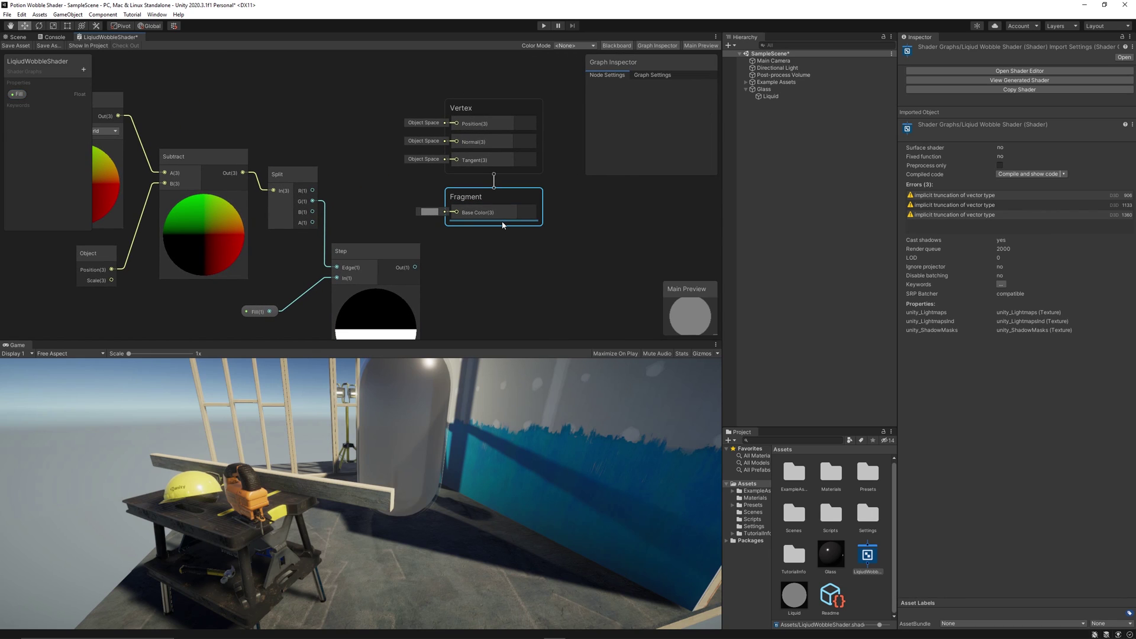
middle_click_drag(442, 280, 438, 252)
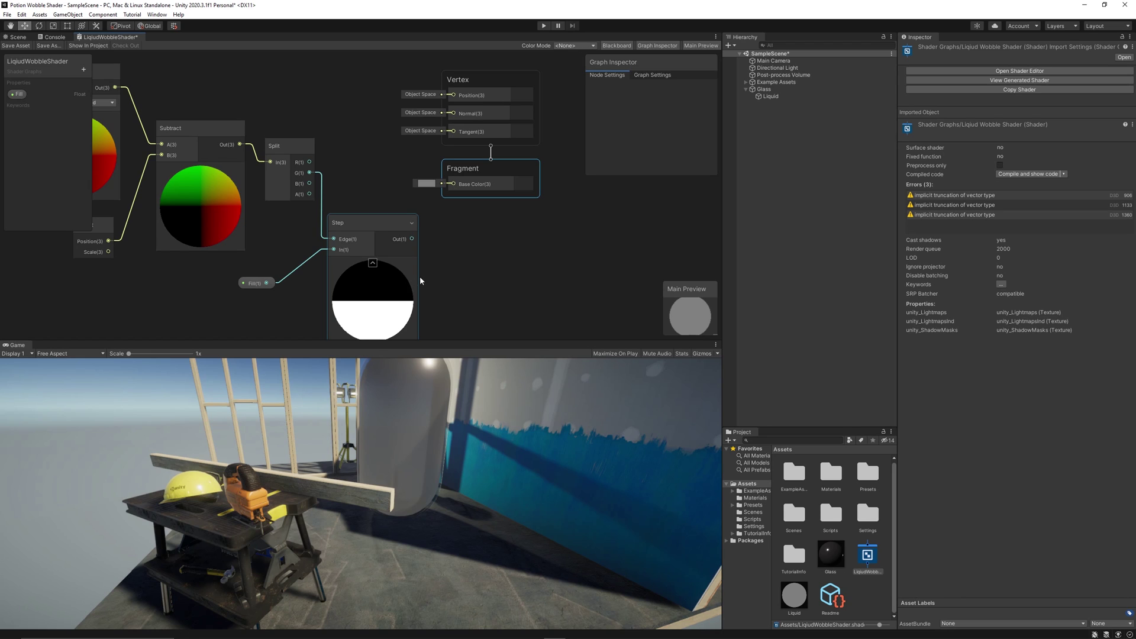
scroll(421, 278, "up", 2)
middle_click_drag(433, 293, 443, 267)
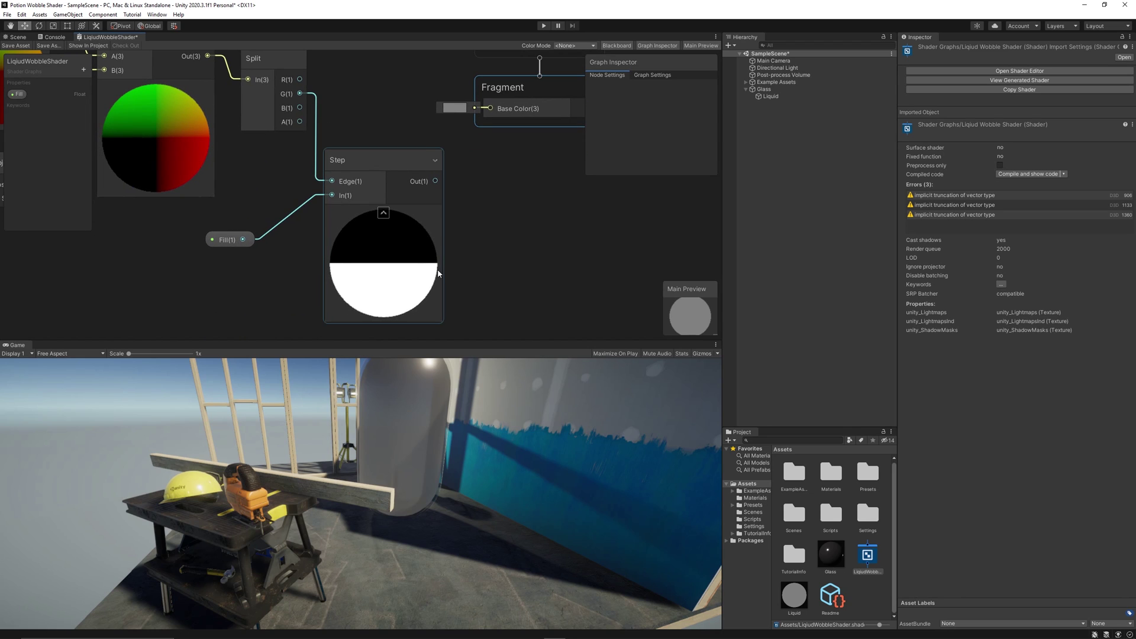
middle_click_drag(529, 117, 456, 184)
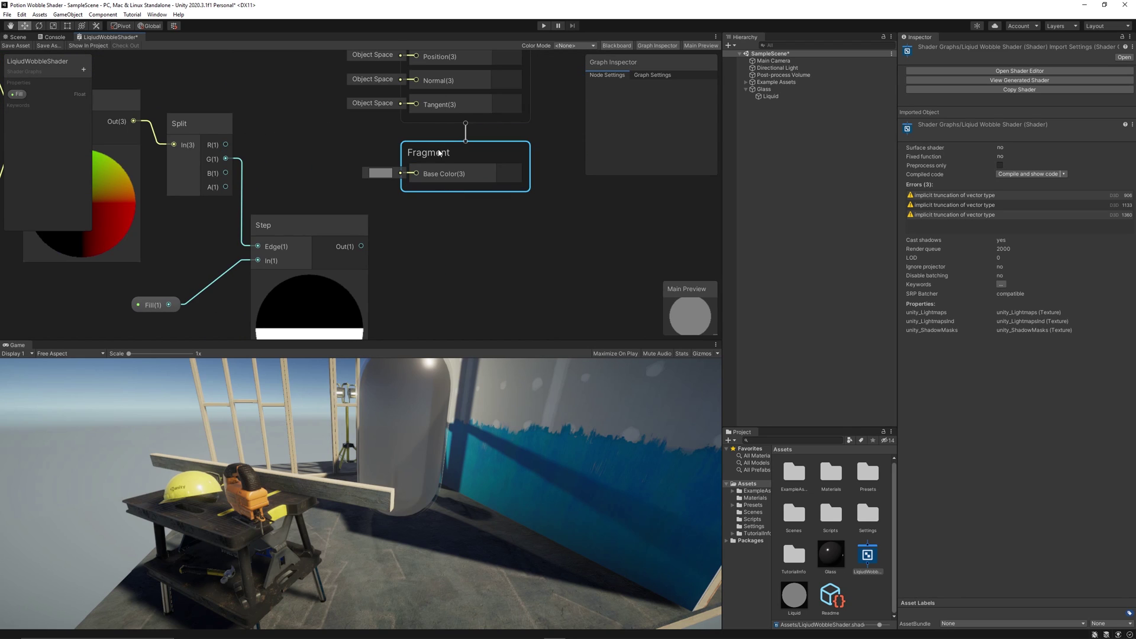
key("space")
left_click(480, 204)
left_click_drag(361, 246, 415, 196)
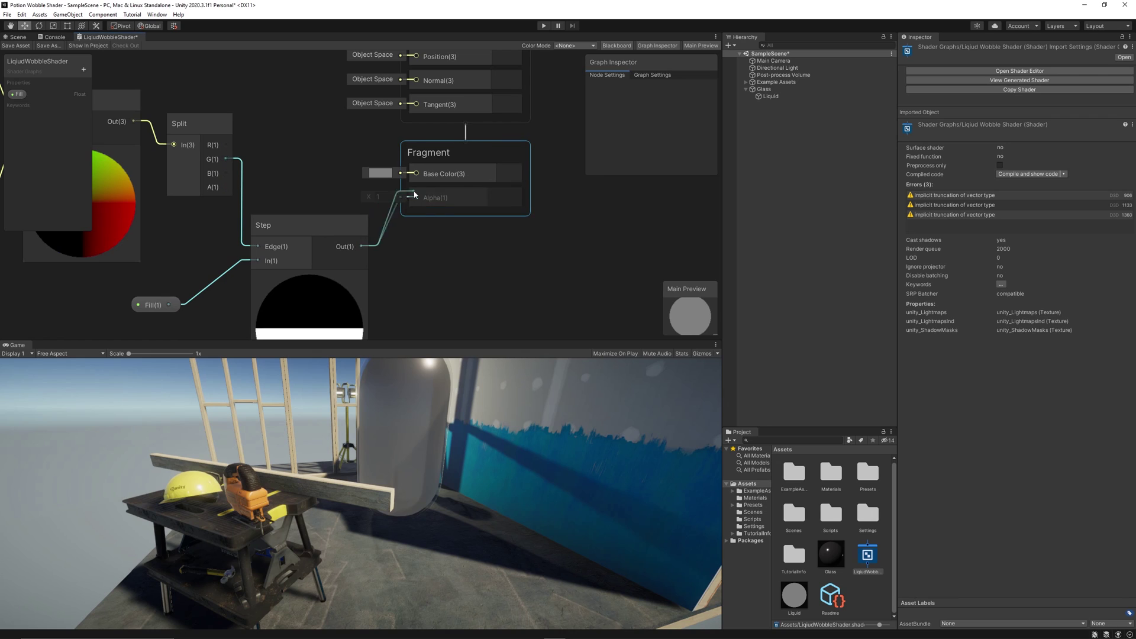
middle_click_drag(415, 196, 437, 169)
Add an Alpha Clip Threshold block to the Fragment stack.
left_click(355, 199)
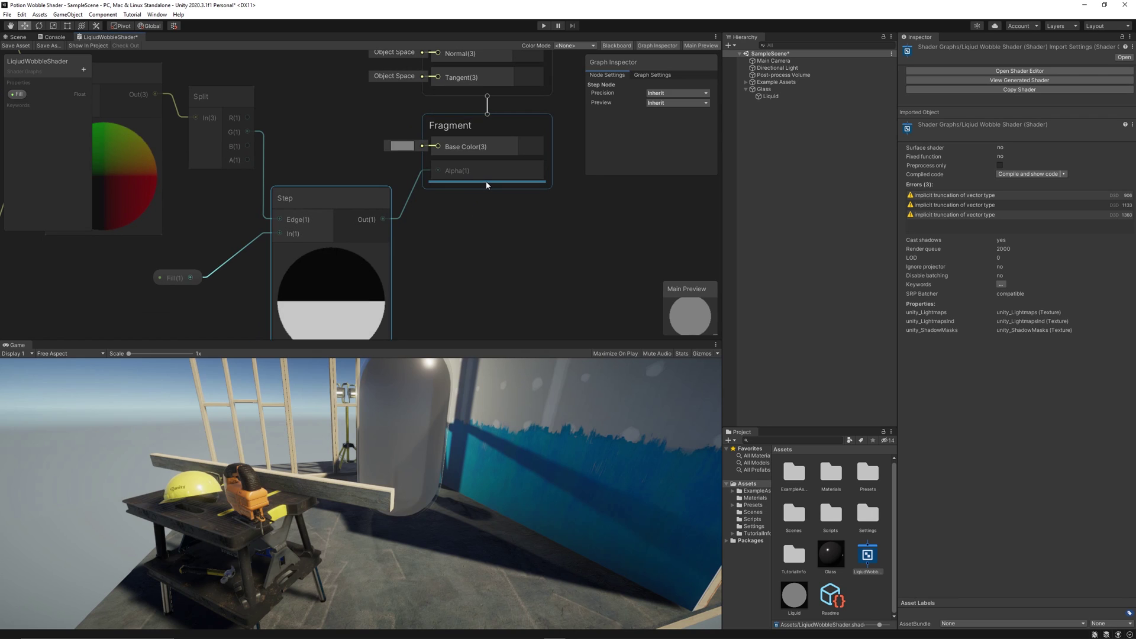
left_click(486, 182)
key("space")
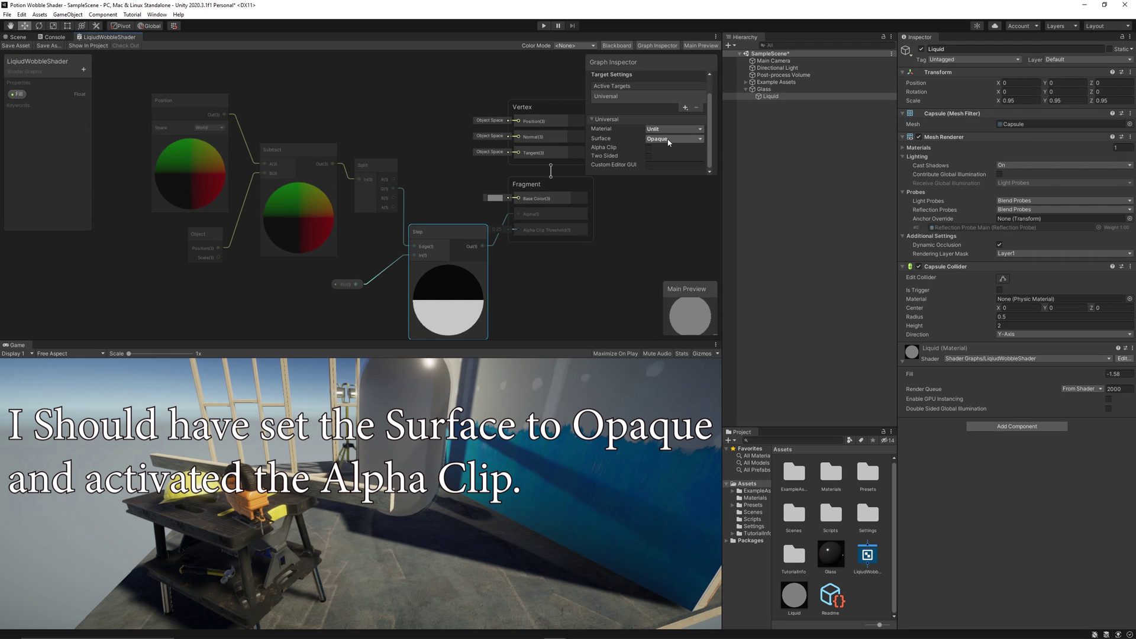
Set the graph's Surface type to Transparent and save the shader asset.
left_click(669, 140)
left_click(672, 158)
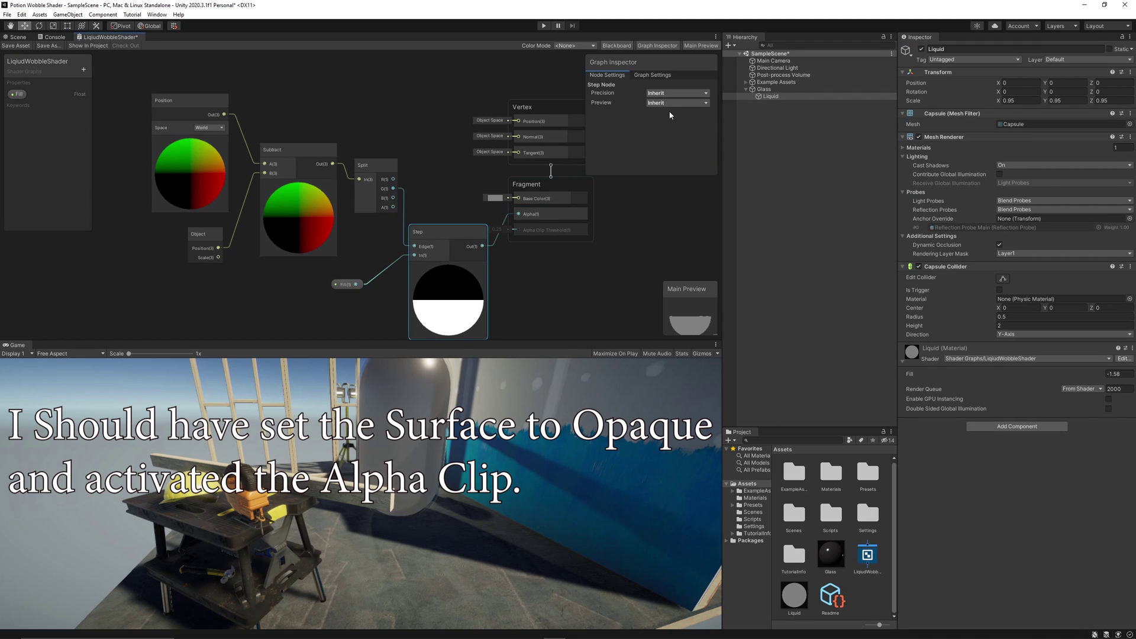
left_click(652, 75)
scroll(687, 136, "down", 3)
left_click(16, 45)
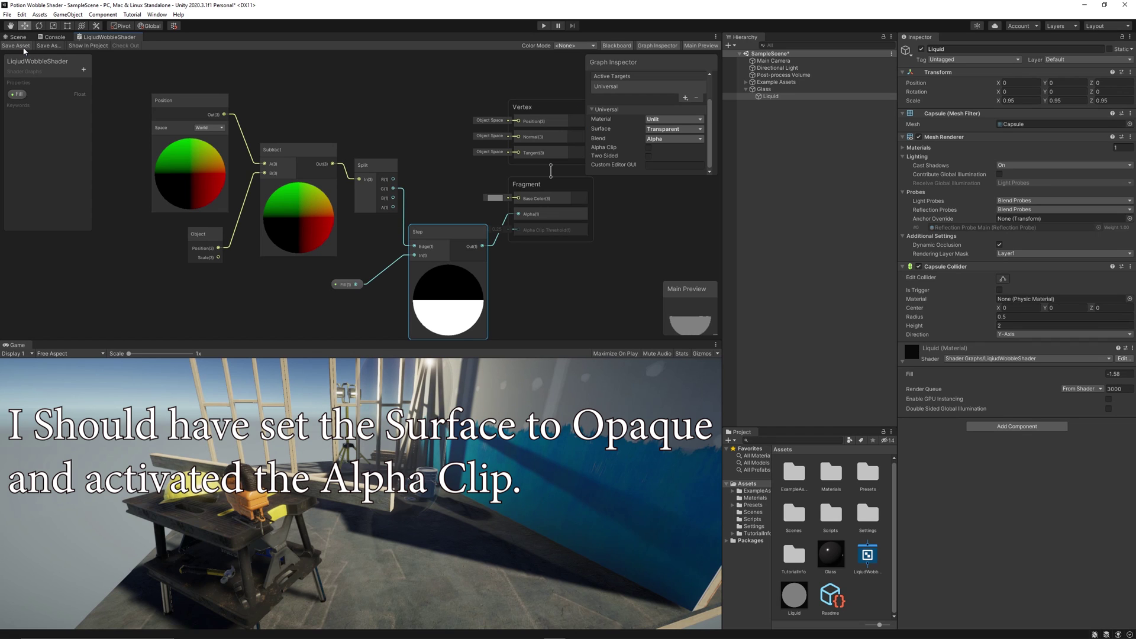
Show the Scene view and test the cutoff by setting the Liquid material's Fill to -0.16.
left_click(23, 36)
left_click(52, 37)
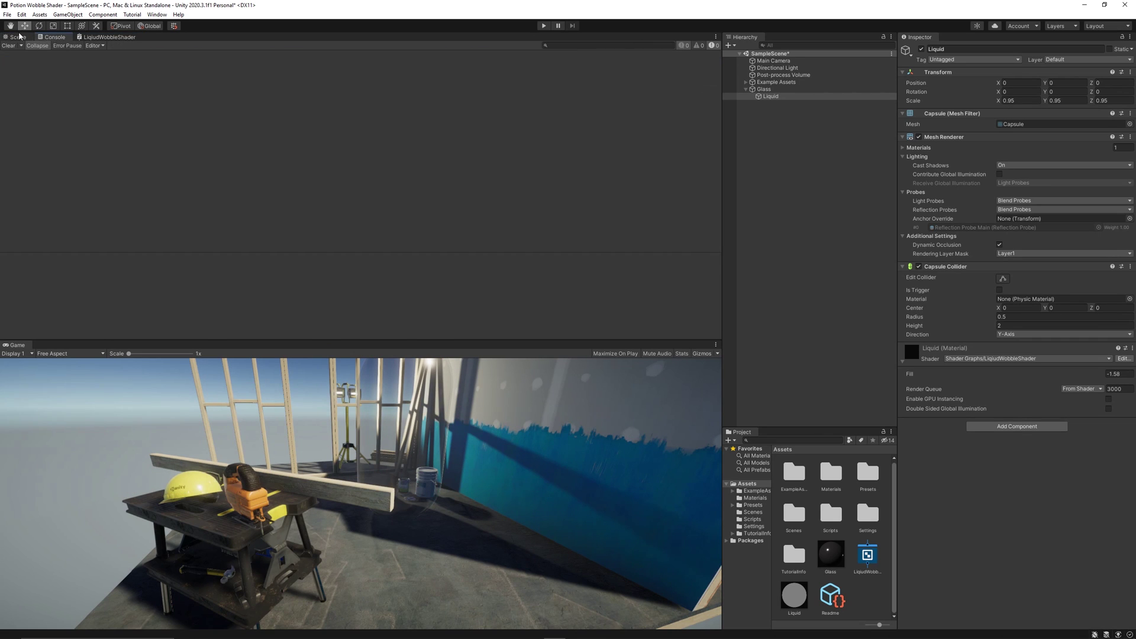
left_click(22, 36)
left_click_drag(1076, 376, 1098, 380)
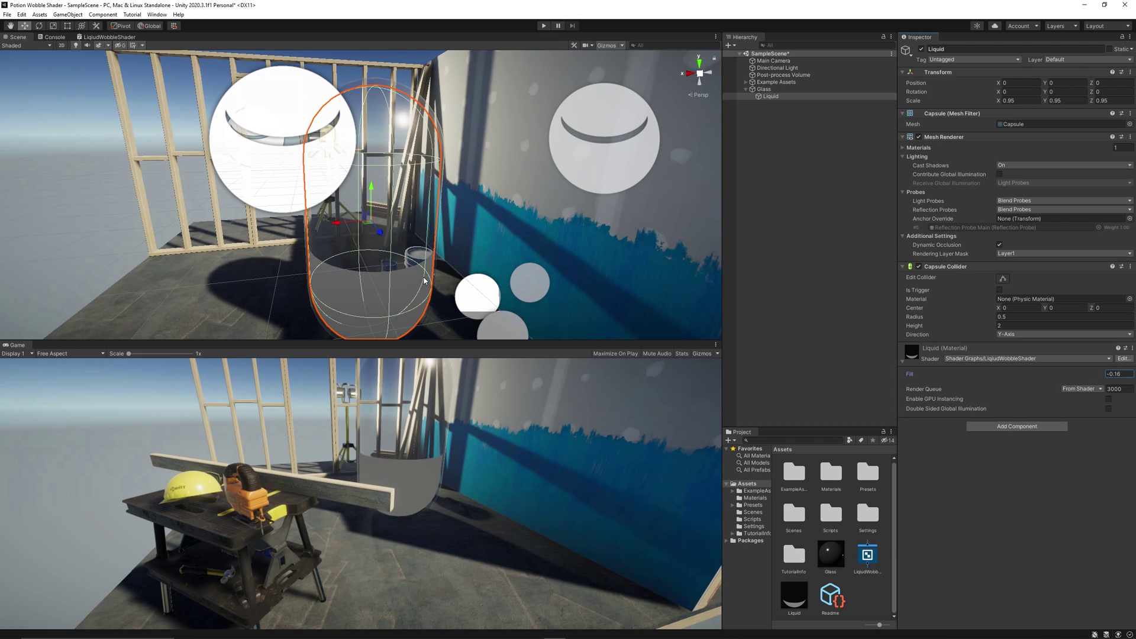
Enable Two Sided in the saved shader graph and set the Liquid material's Fill to 0.28 in the Scene view.
left_click(107, 37)
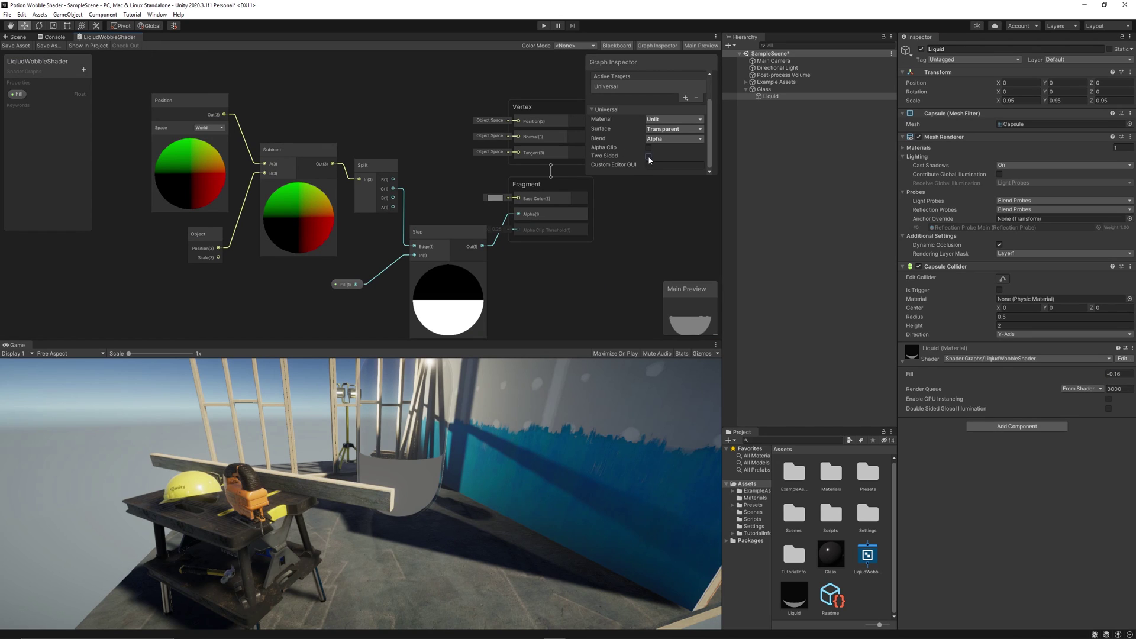
left_click(17, 37)
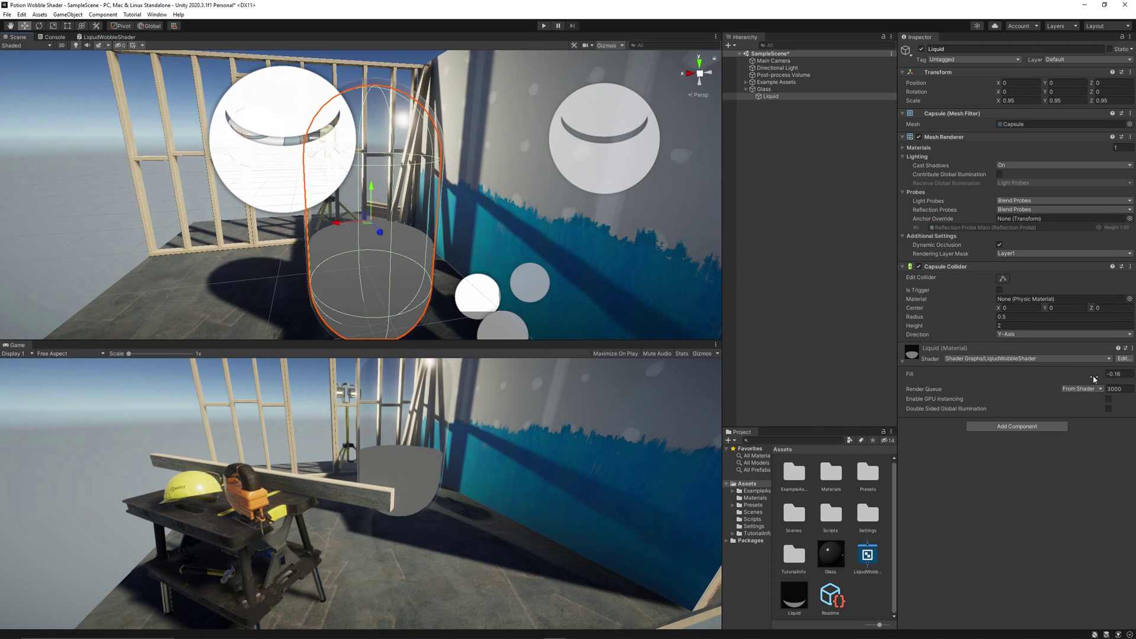
left_click_drag(1094, 378, 1092, 374)
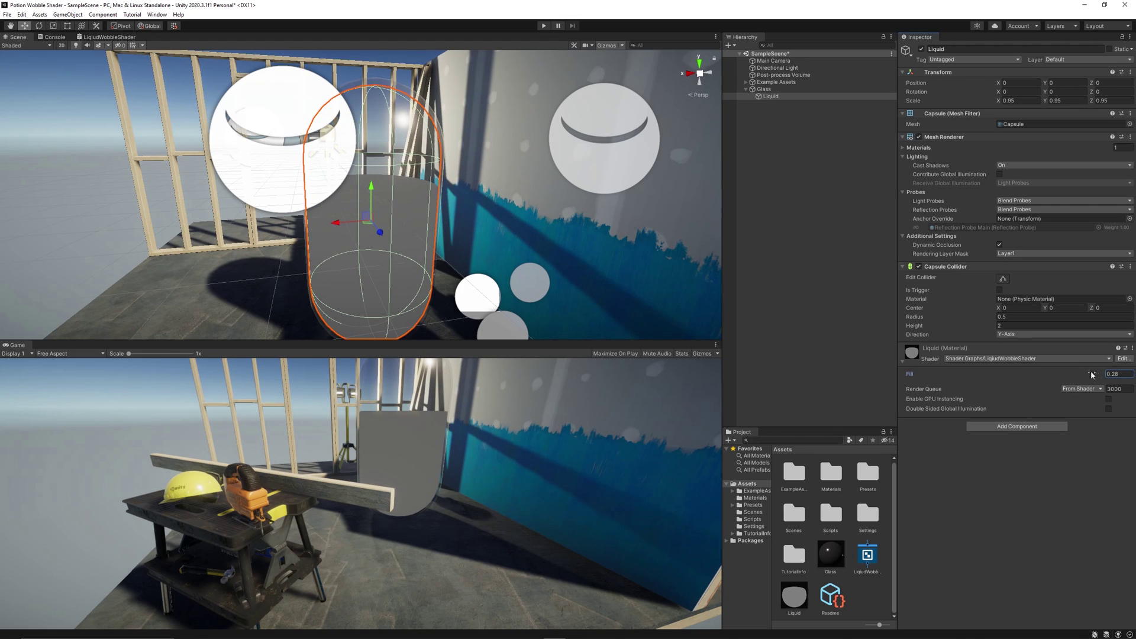
Add a Branch node to the shader graph and place it in the empty area above the Subtract and Split nodes.
left_click(95, 38)
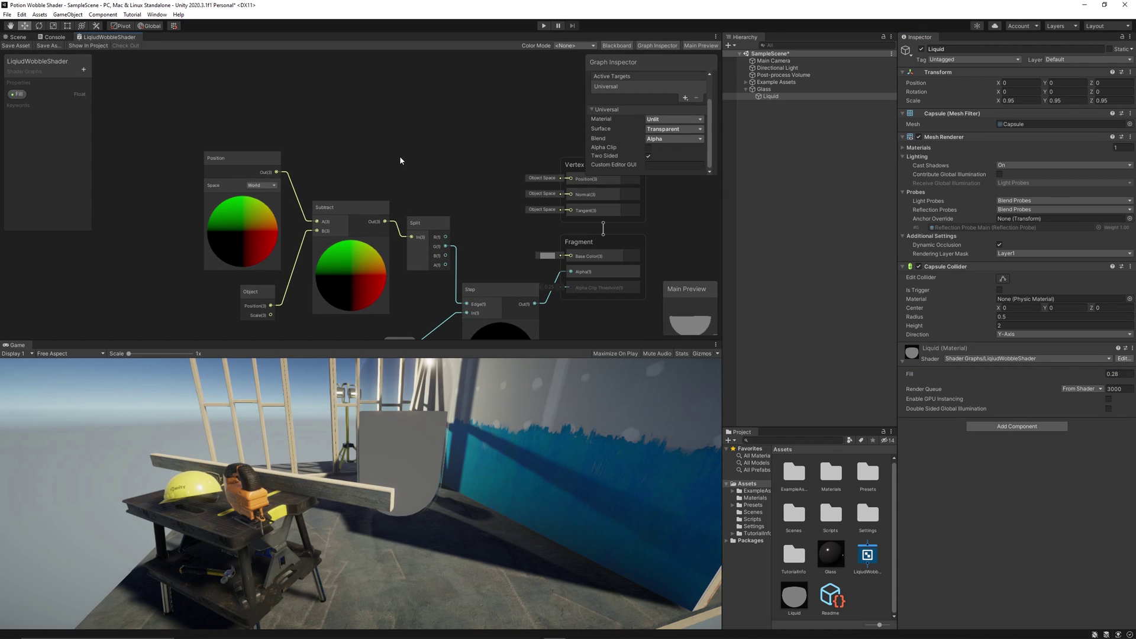
right_click(385, 99)
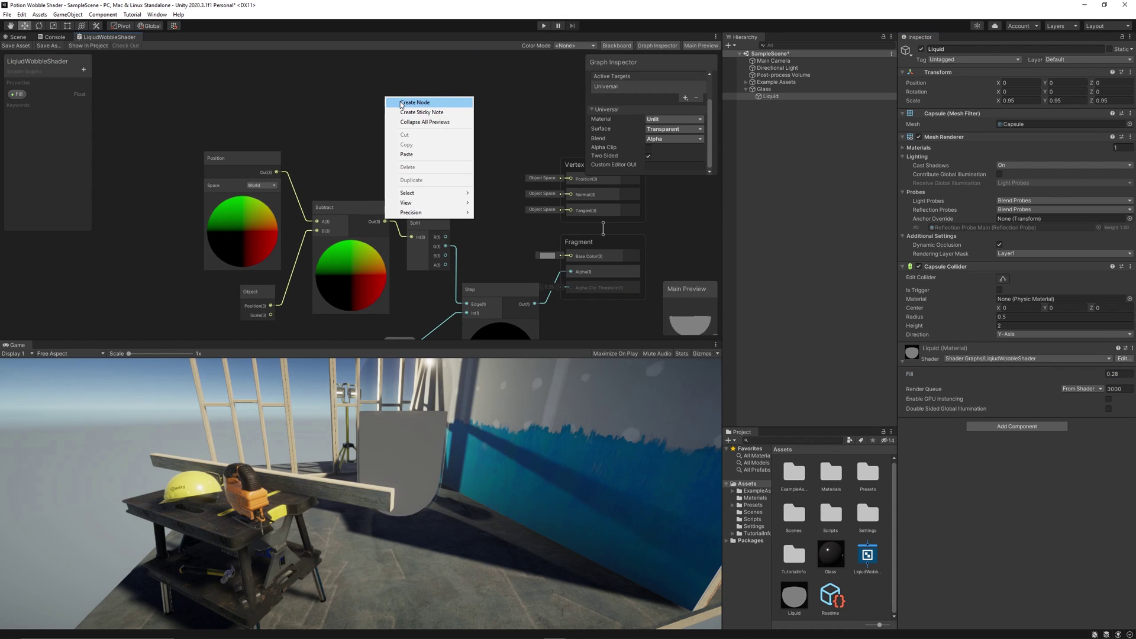
left_click(415, 102)
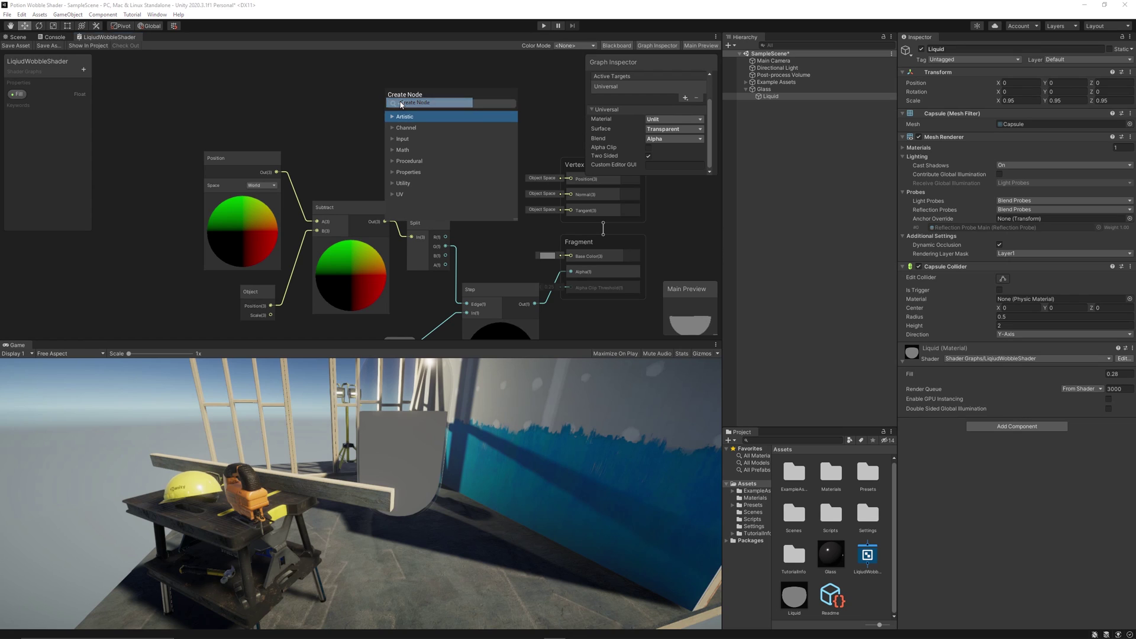
type("branch")
key("Return")
middle_click_drag(415, 103, 417, 164)
left_click_drag(419, 171, 425, 125)
middle_click_drag(395, 118, 411, 146)
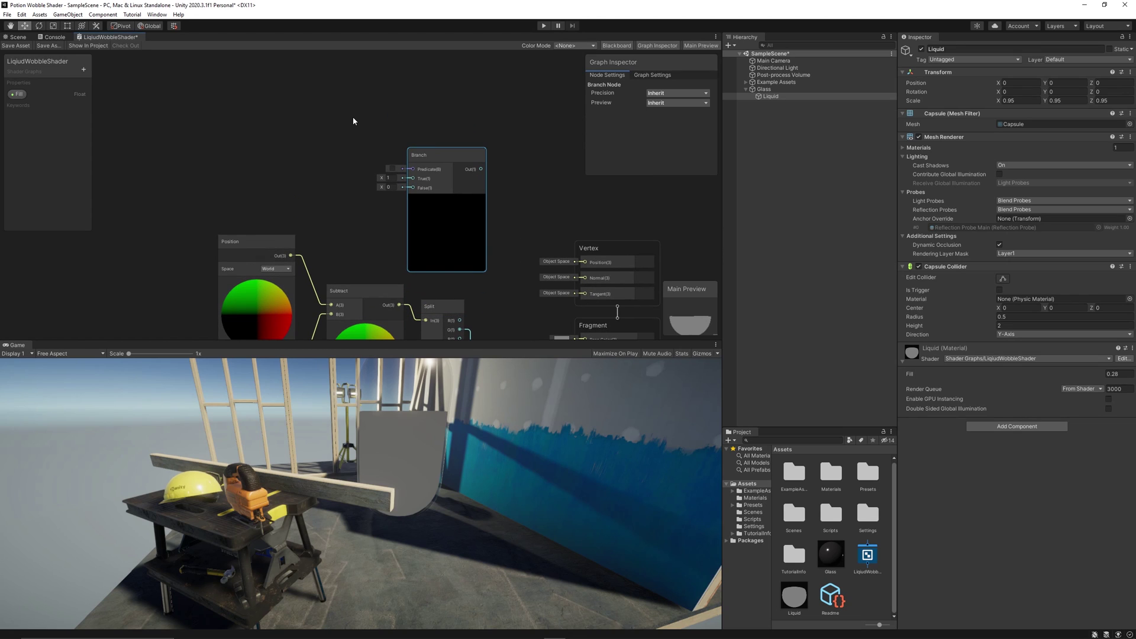
Add an Is Front Face node and connect its output to the Branch node's Predicate input.
middle_click_drag(343, 117, 375, 134)
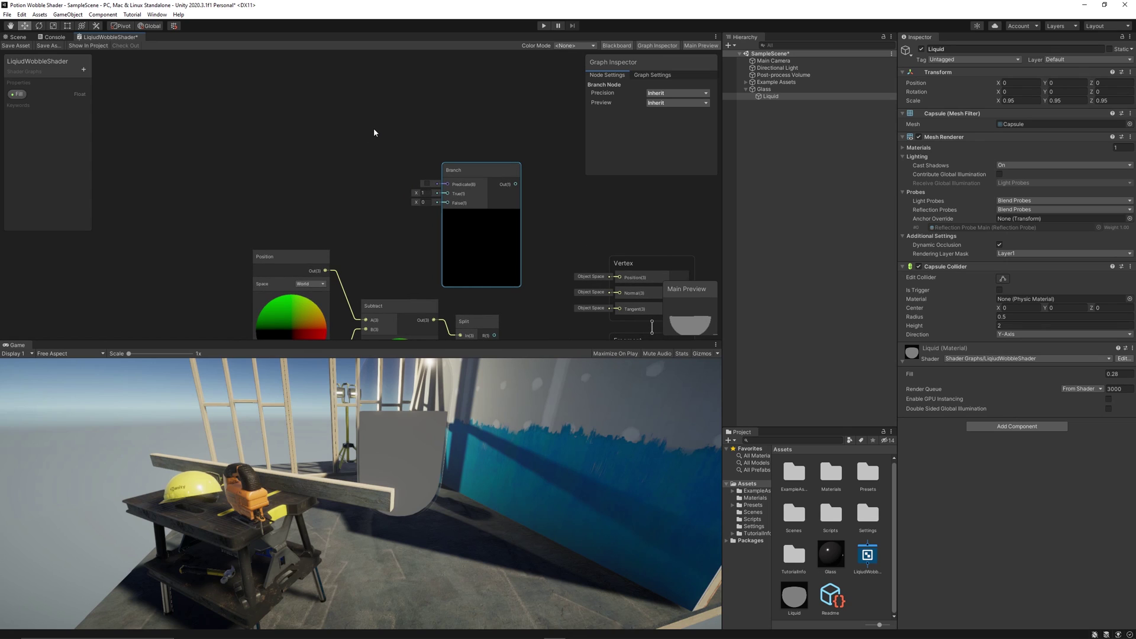
right_click(357, 123)
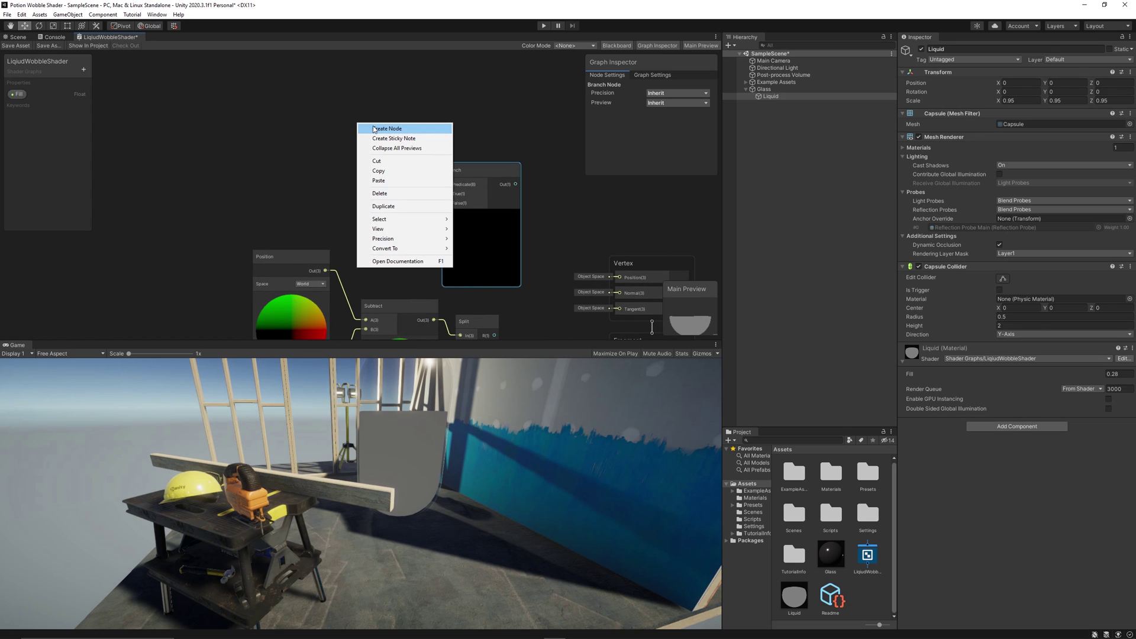
left_click(382, 125)
type("is")
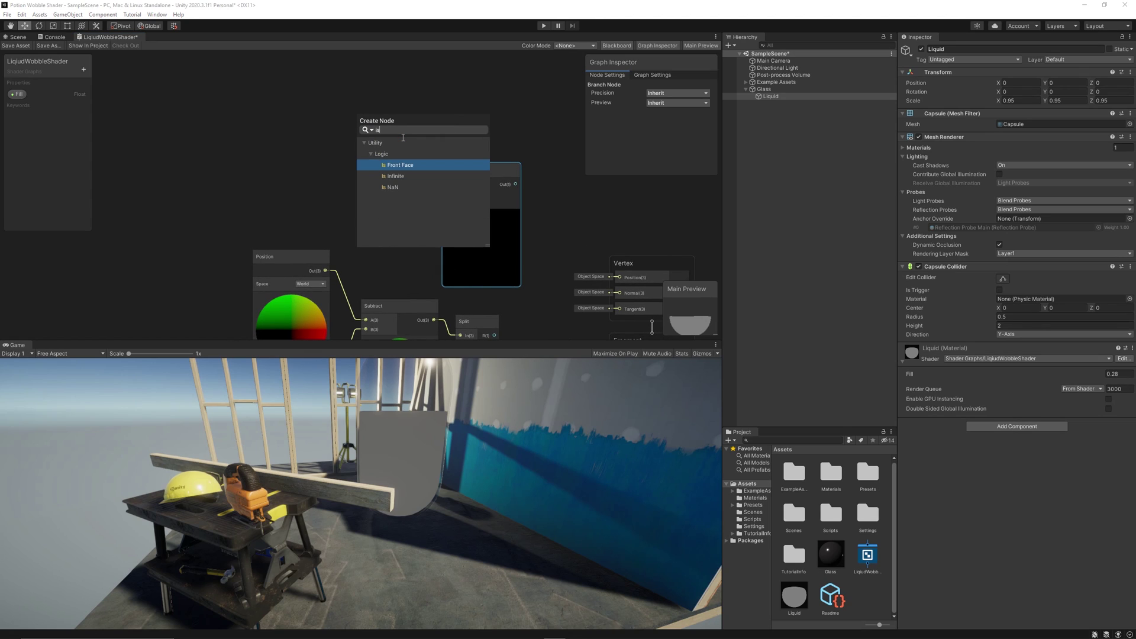
key("Return")
left_click_drag(385, 157, 444, 185)
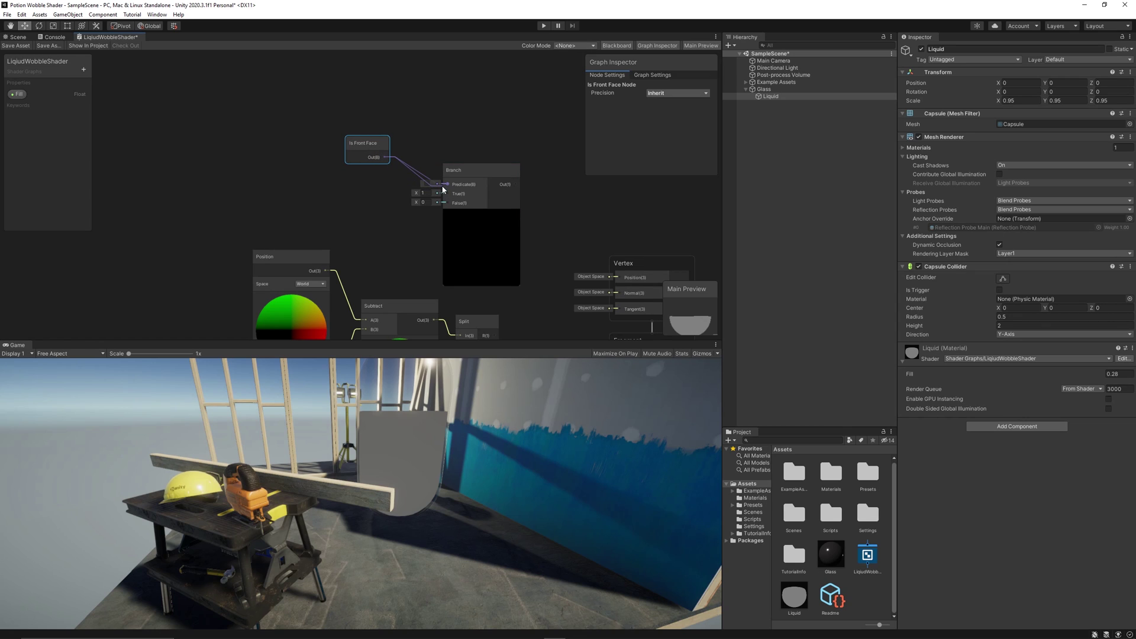
left_click(465, 170)
Create a Color property named LiquidColor, place it in the graph and connect it to the Branch node's True input.
scroll(456, 157, "up", 3)
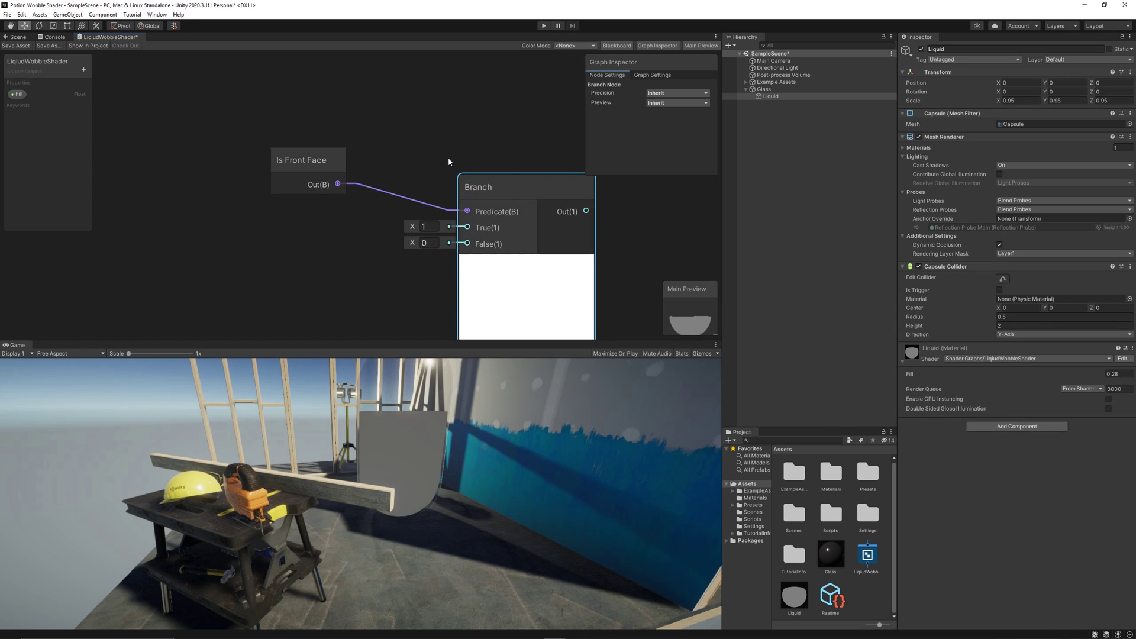
middle_click_drag(506, 233, 406, 173)
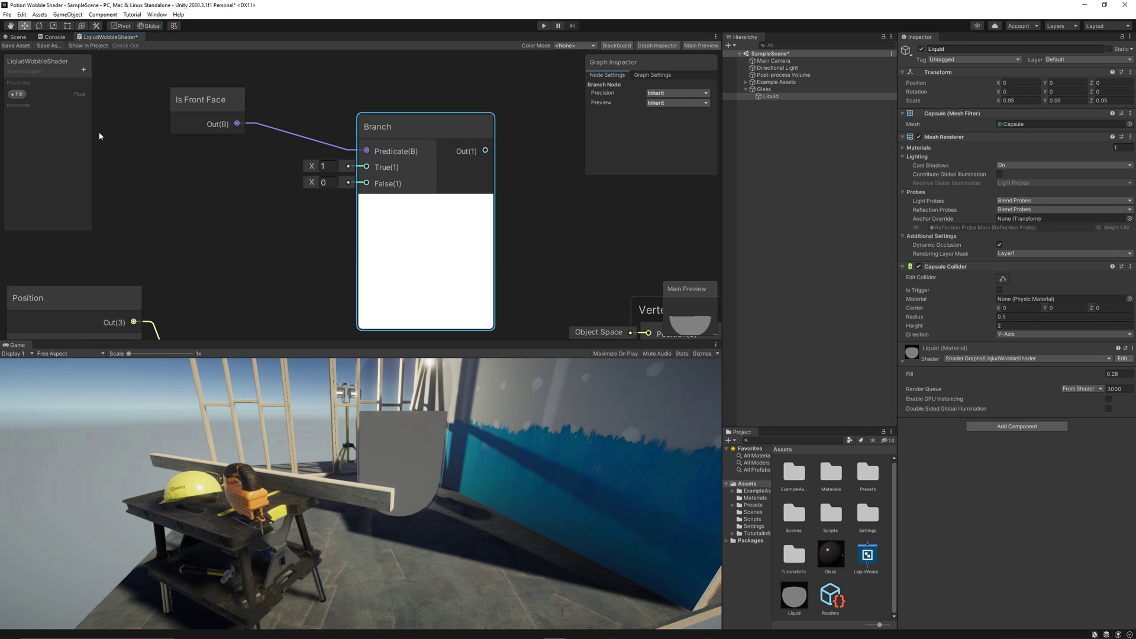
left_click(83, 69)
left_click(121, 113)
type("LiquidColor")
key("Return")
left_click_drag(29, 107, 211, 160)
left_click_drag(286, 166, 234, 161)
Create a Color property named Surface Color, place it below LiquidColor and connect it to the Branch node's False input.
left_click(84, 70)
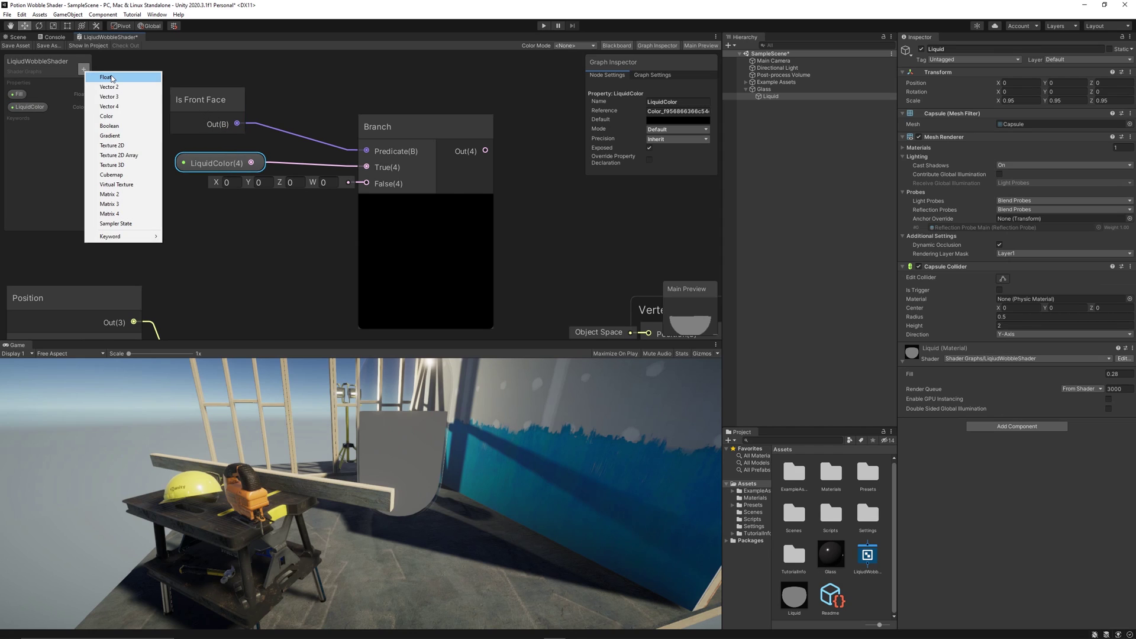
left_click(118, 117)
type("Sur")
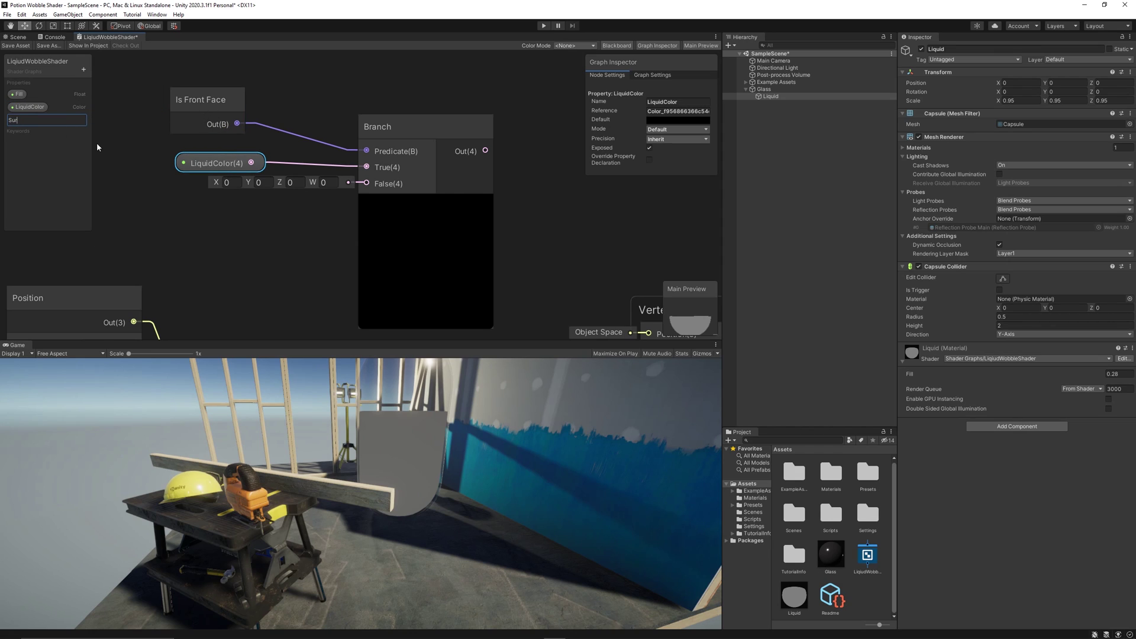
type("face Color")
key("Return")
left_click_drag(29, 121, 204, 194)
left_click_drag(279, 204, 252, 207)
left_click_drag(244, 207, 367, 183)
Set the LiquidColor property's default to a dark red, hex 9F0000.
left_click(208, 165)
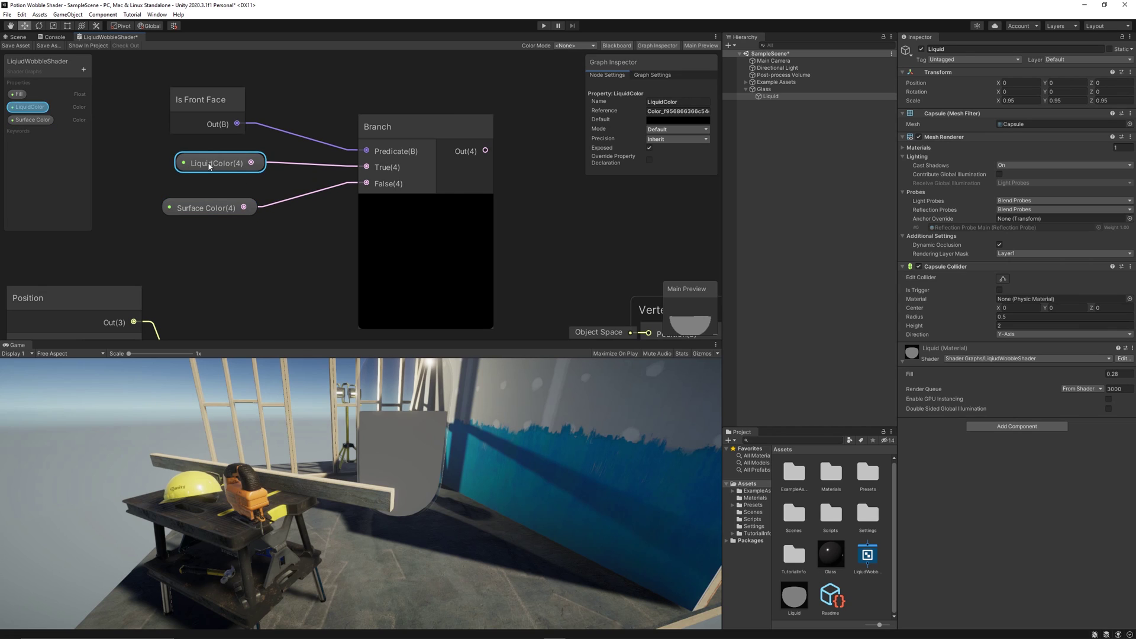
left_click(663, 120)
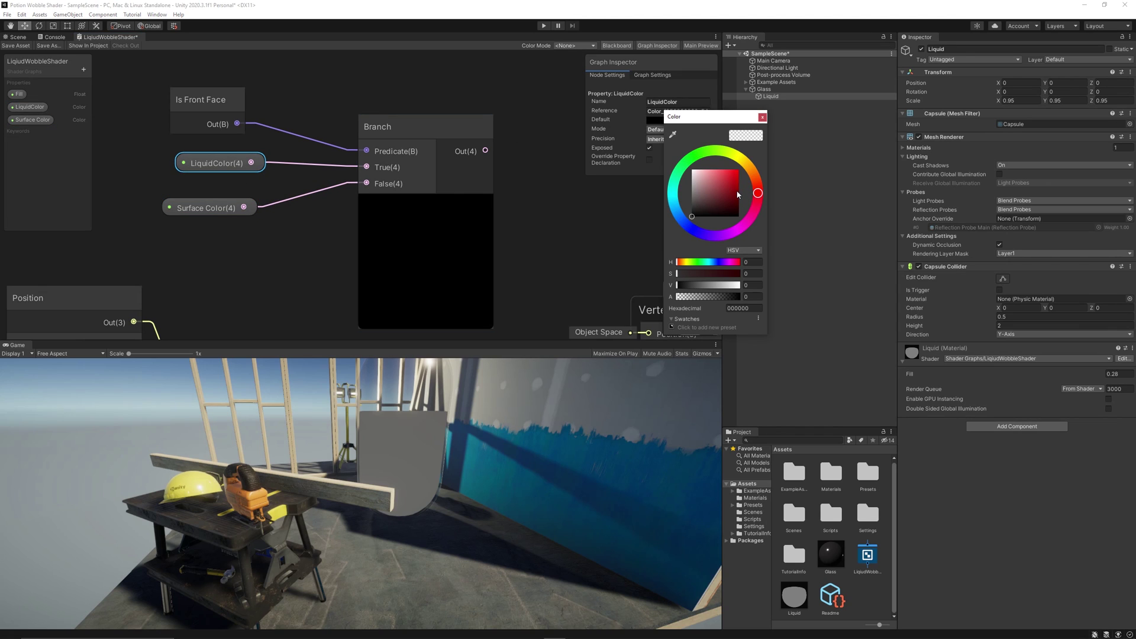
left_click(738, 187)
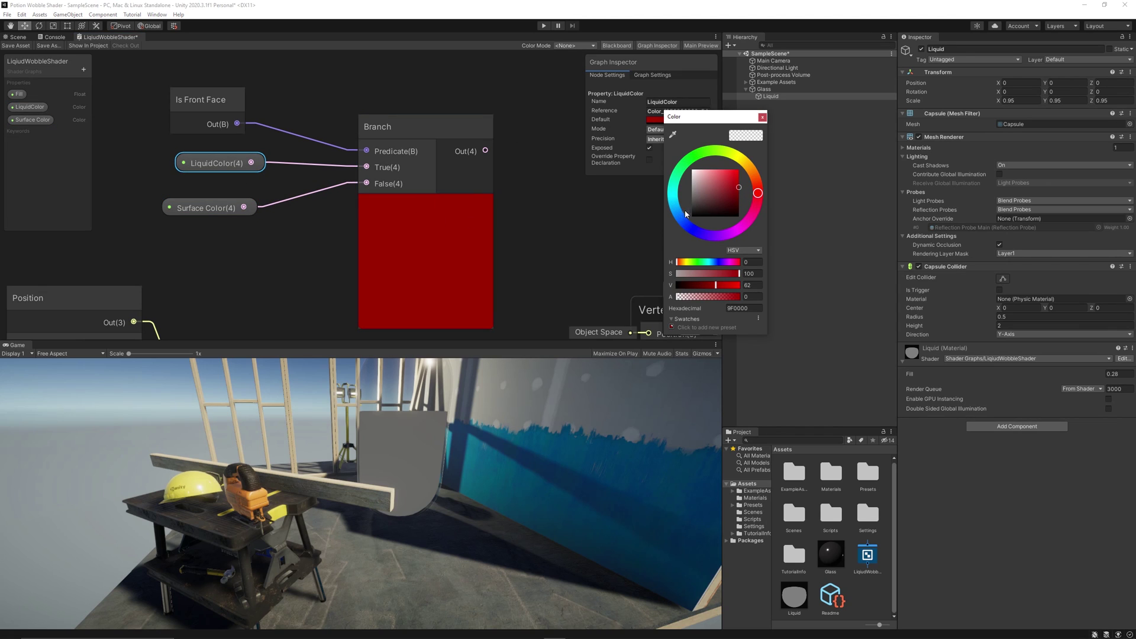
Set the Surface Color property's default to a brighter red than the liquid color.
left_click(237, 206)
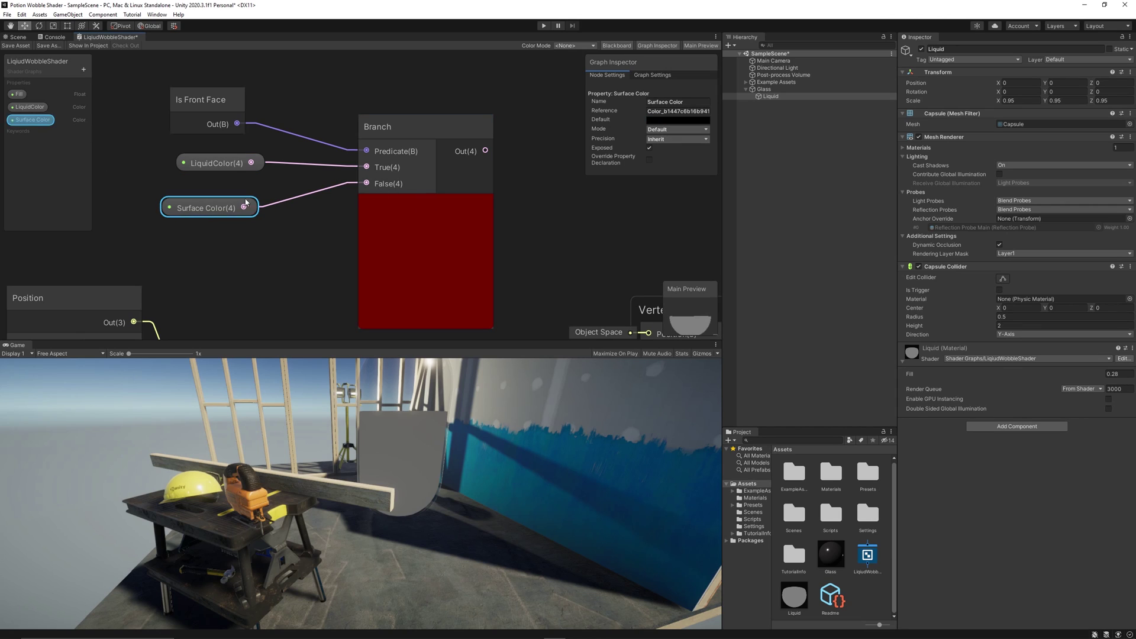
left_click(665, 120)
left_click(759, 189)
mouse_move(779, 188)
left_mouse_down()
mouse_move(786, 182)
mouse_move(758, 168)
left_mouse_up()
left_click(754, 170)
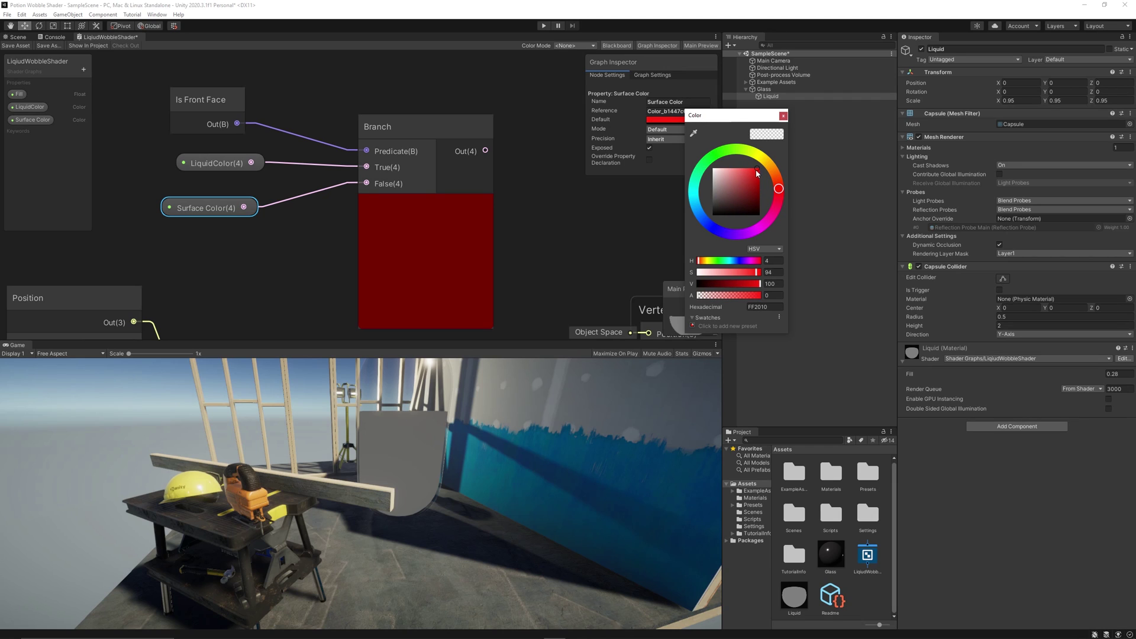
Connect the Branch output to the Fragment stack's Base Color and save the shader to view it in the Scene.
middle_click_drag(519, 179, 364, 141)
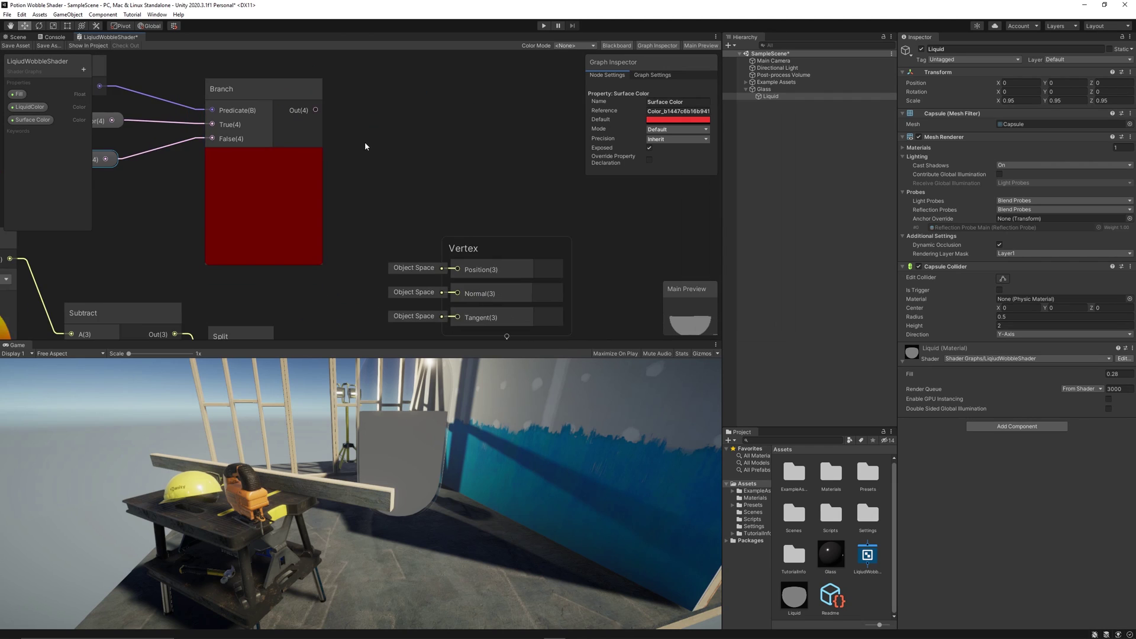
scroll(417, 149, "down", 3)
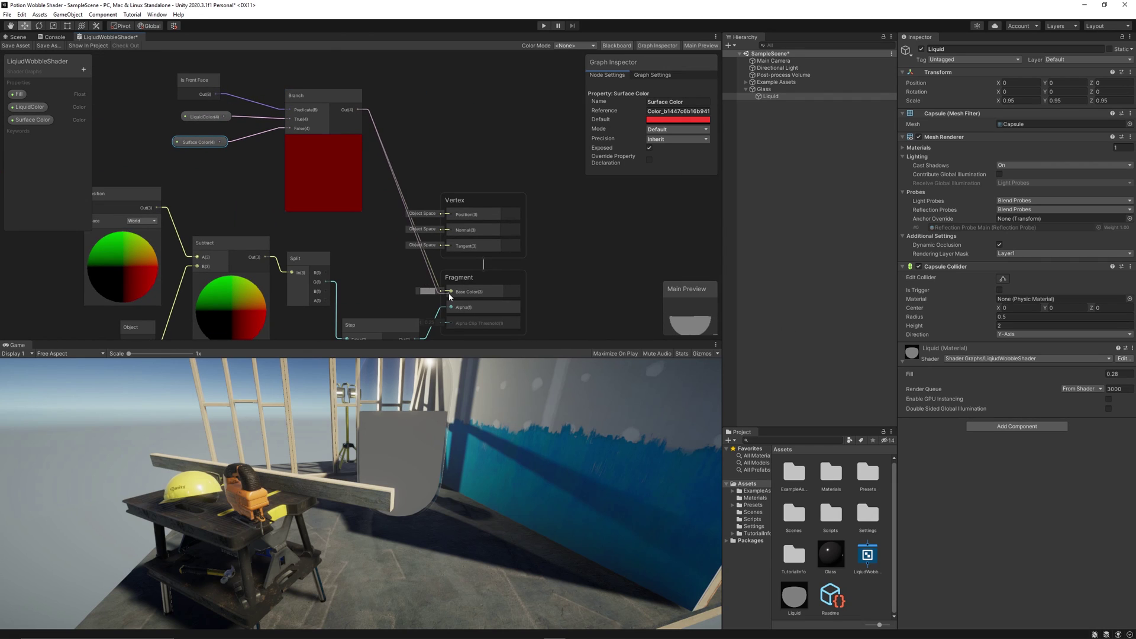
left_click_drag(450, 297, 451, 292)
left_click(16, 47)
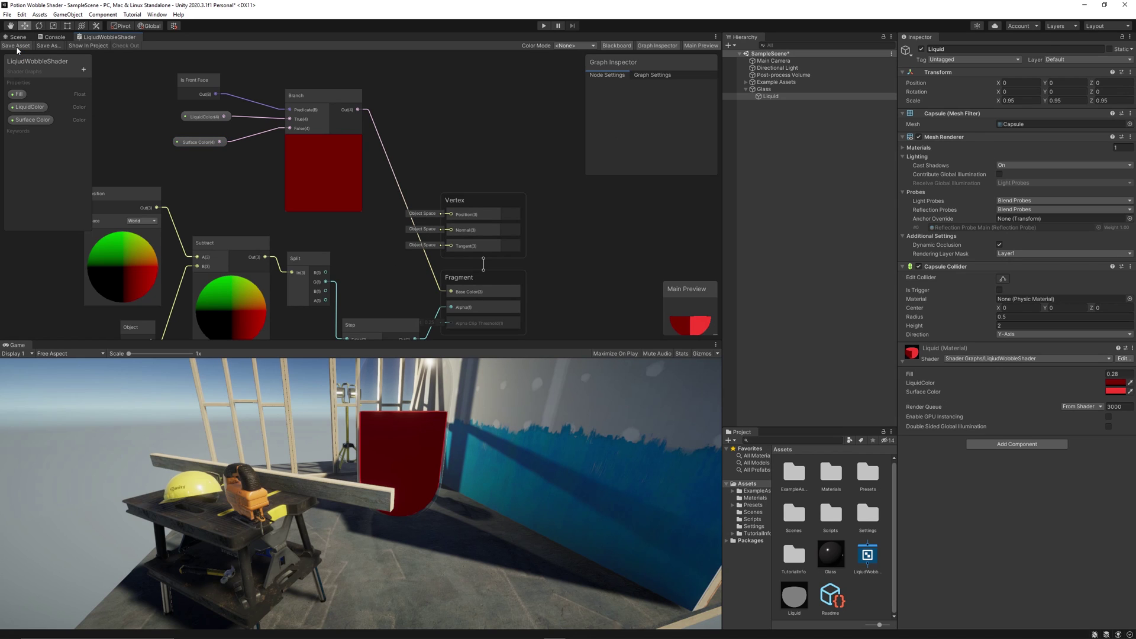
left_click(18, 37)
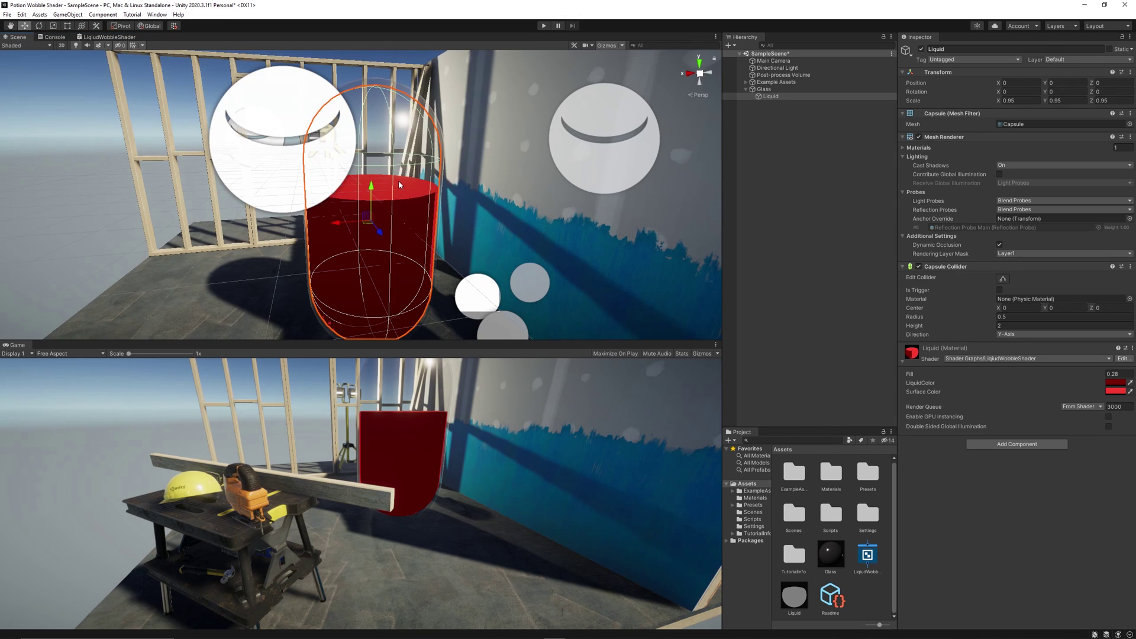
Change the Liquid material's Surface Color to a saturated red.
left_click(1116, 391)
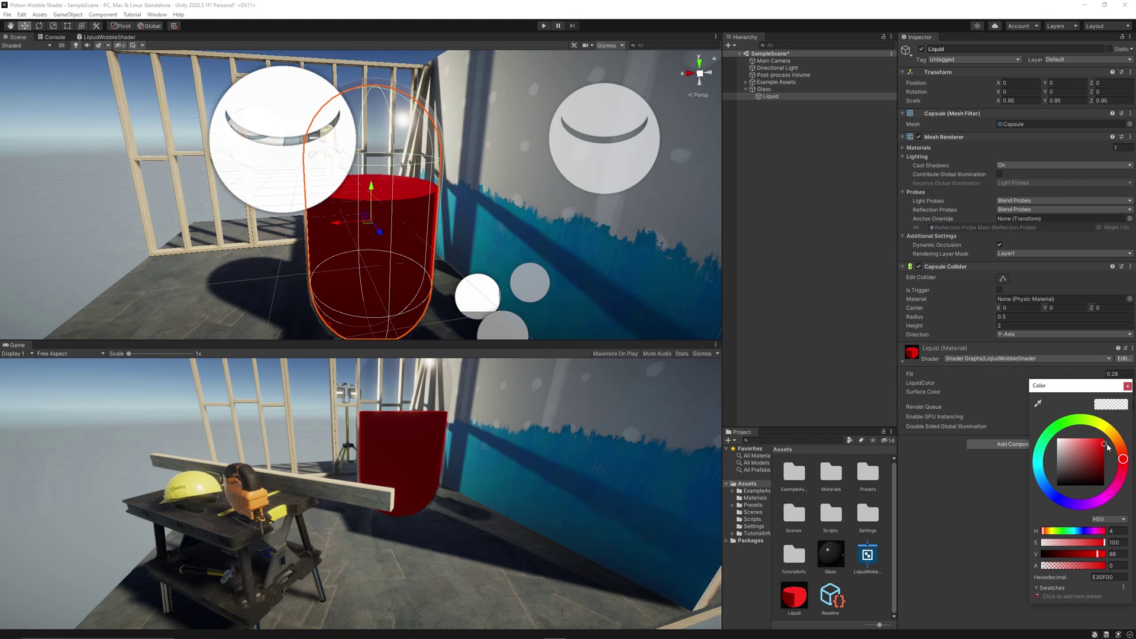
left_click(1128, 385)
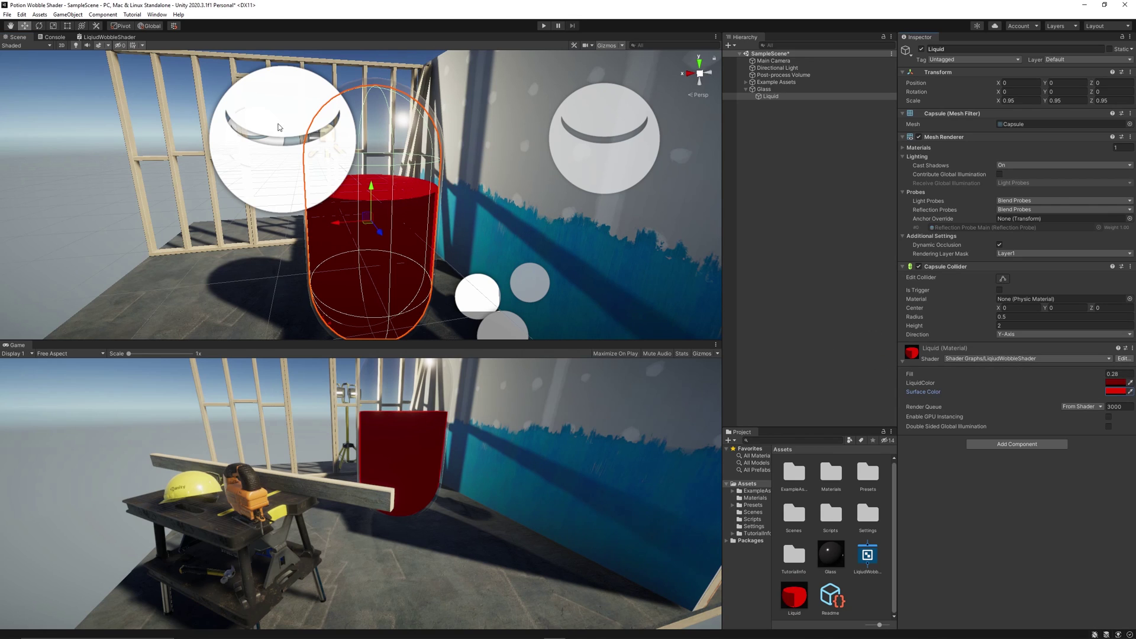
In the shader graph, move the Position, Object, Subtract, Split, Fill and Step nodes together, farther away from the Fragment stack.
left_click(98, 39)
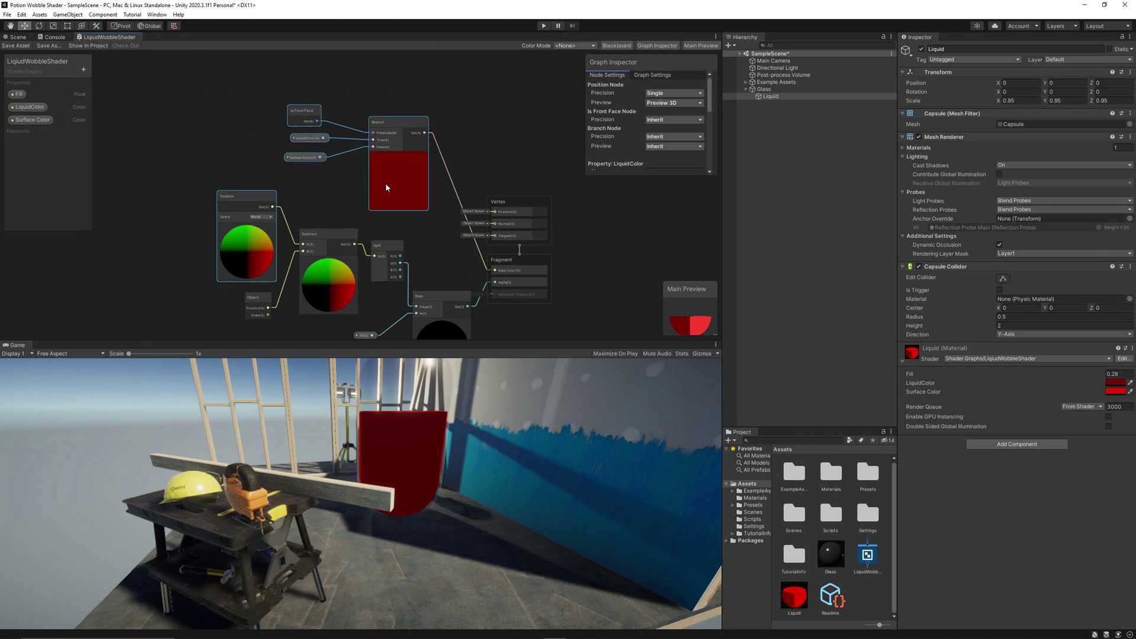
left_click_drag(210, 172, 216, 222)
middle_click_drag(364, 256, 388, 185)
scroll(388, 185, "up", 1)
left_click_drag(120, 130, 477, 327)
left_click_drag(473, 299, 379, 296)
middle_click_drag(381, 180, 470, 187)
scroll(470, 187, "up", 1)
scroll(471, 187, "down", 1)
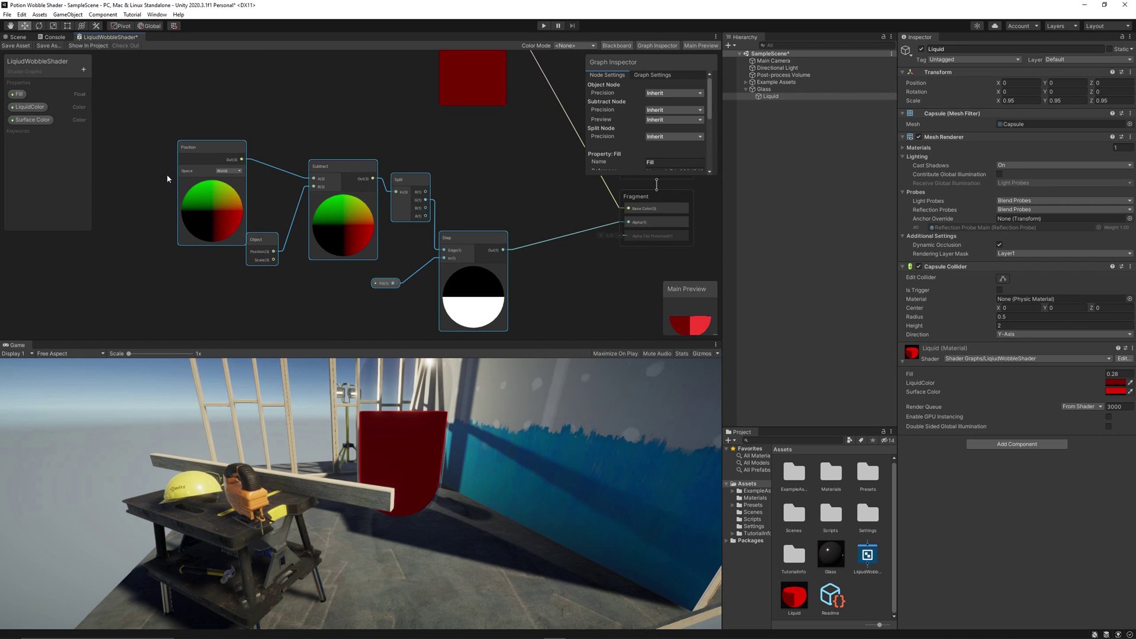
Group the selected fill nodes under the title Fill and move the group farther below the color nodes.
right_click(352, 232)
left_click(449, 335)
type("Fill")
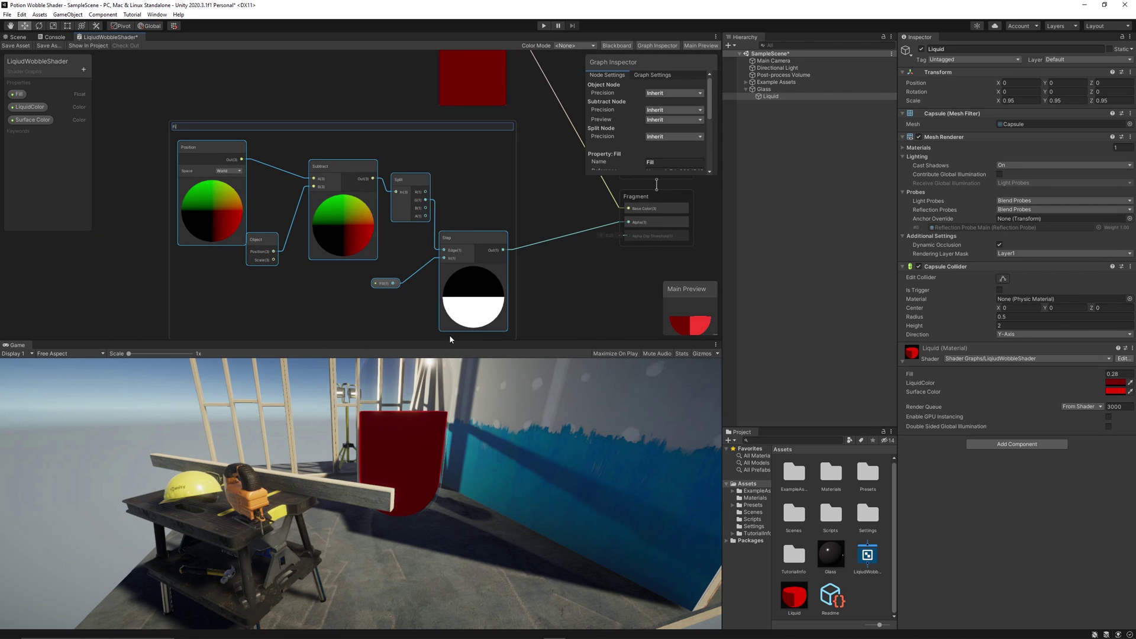
key("Return")
middle_click_drag(395, 211, 453, 216)
scroll(453, 217, "down", 2)
left_click(430, 183)
left_click_drag(411, 151, 382, 227)
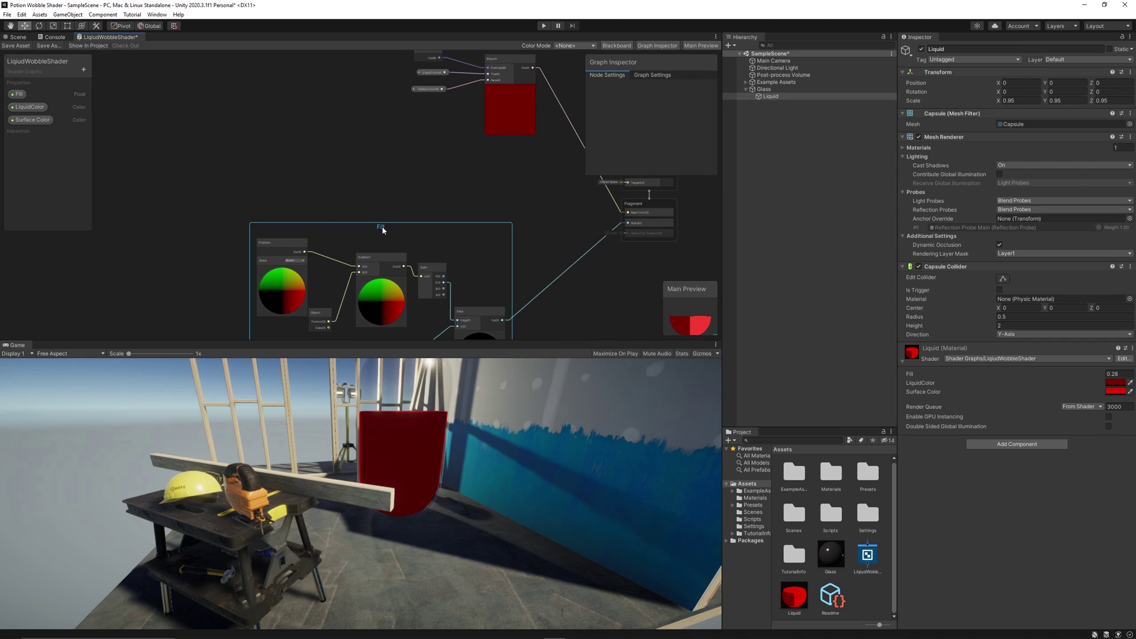
Move the Is Front Face, LiquidColor, Surface Color and Branch nodes together, farther away from the master stack.
middle_click_drag(382, 226, 325, 331)
scroll(339, 134, "up", 2)
left_click_drag(340, 134, 505, 274)
left_click_drag(504, 274, 357, 200)
scroll(394, 150, "up", 1)
Add a Fresnel Effect node below the Branch node.
right_click(355, 261)
left_click(393, 267)
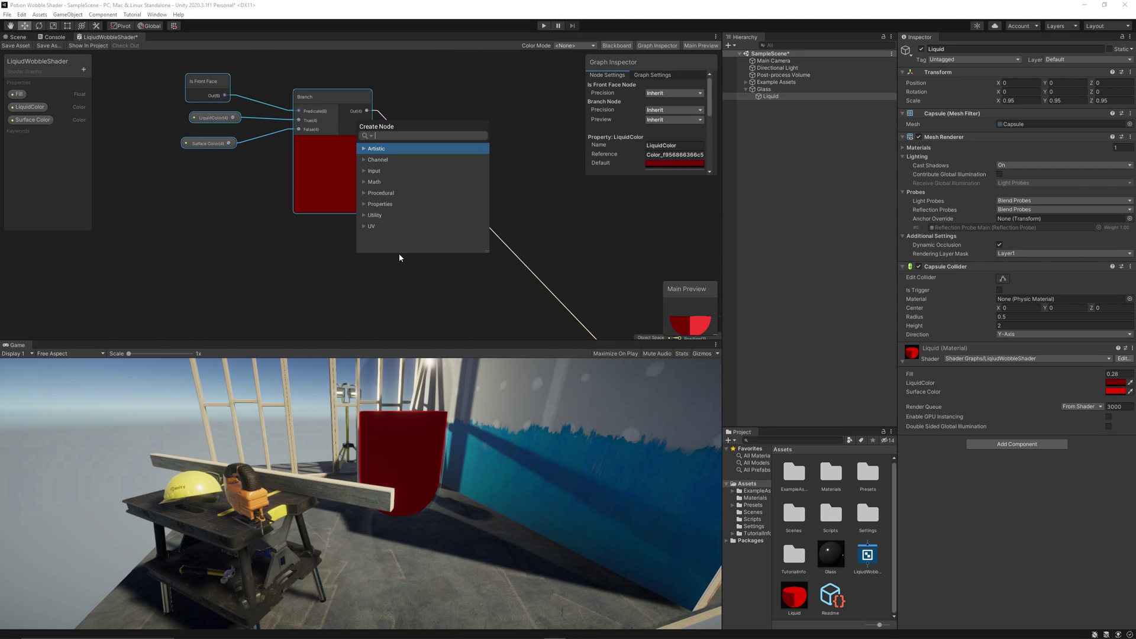
type("fre")
key("Return")
scroll(402, 243, "up", 3)
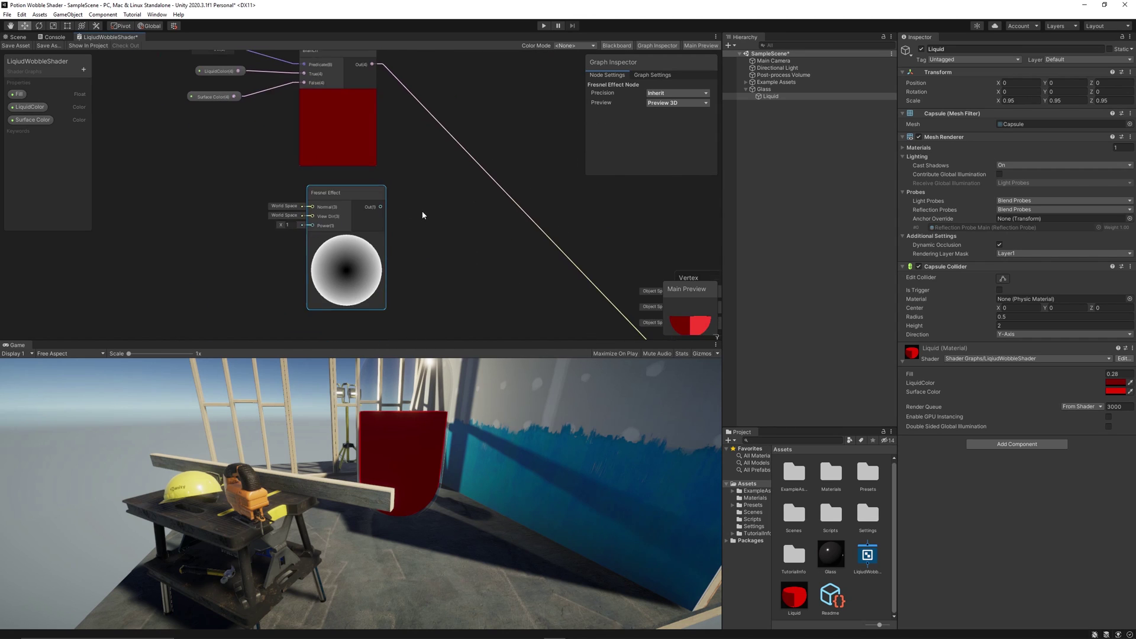
Create a Float property named FresnelPower, place it beside the Fresnel Effect node and connect it to the Power input.
left_click(83, 69)
left_click(118, 154)
type("Fresnel")
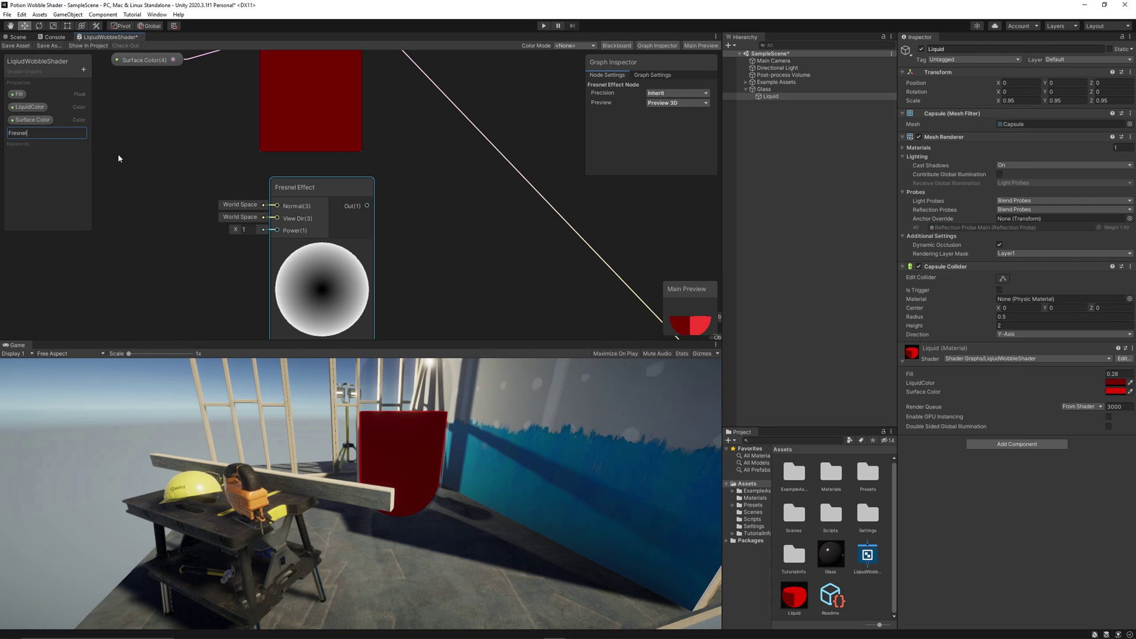
type("Power")
key("Return")
left_click_drag(32, 133, 193, 239)
left_click_drag(256, 248, 322, 233)
scroll(344, 161, "down", 3)
scroll(382, 167, "up", 2)
left_click_drag(225, 233, 201, 233)
Set the FresnelPower property's default value to 3.
left_click(36, 131)
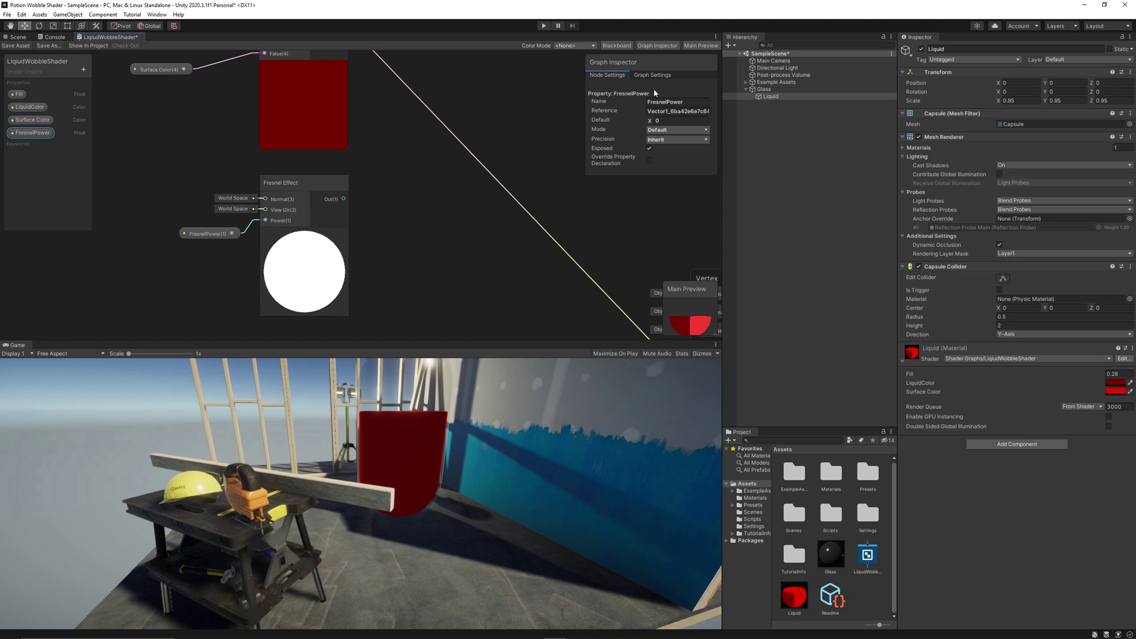
left_click(668, 120)
type("2")
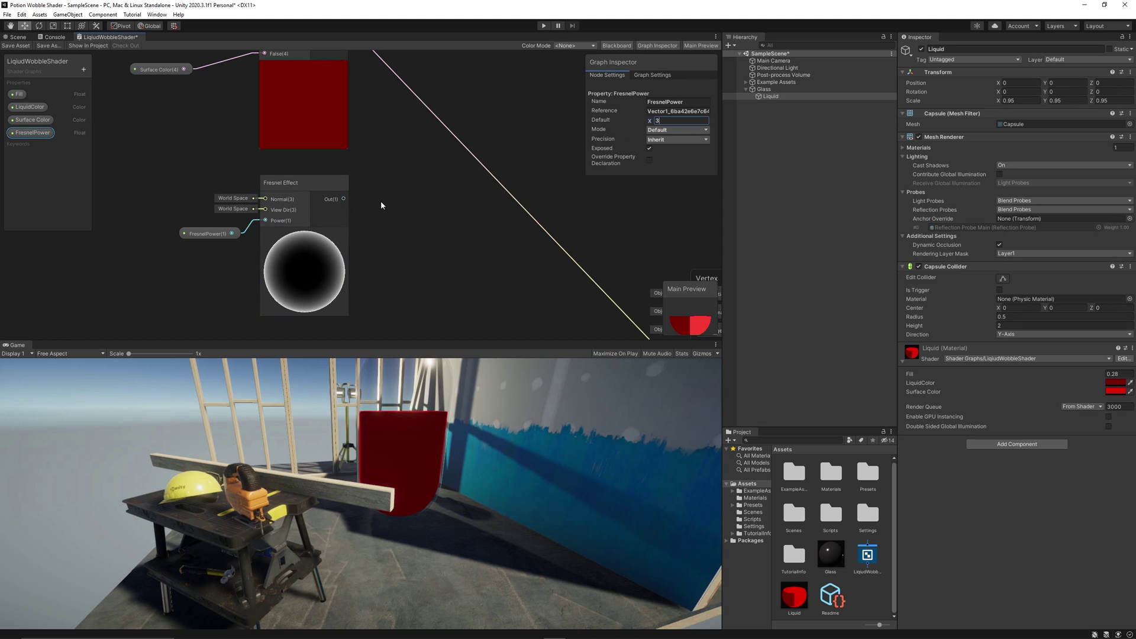
left_click(381, 201)
Create a Color property named FersnelColor.
left_click(83, 69)
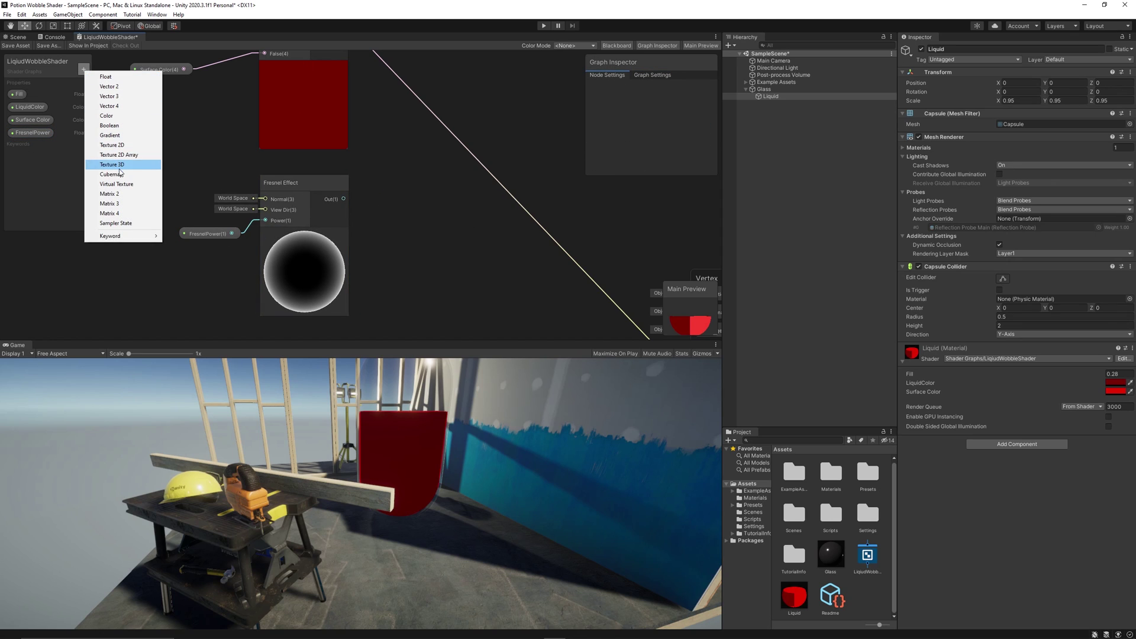
left_click(103, 117)
type("F")
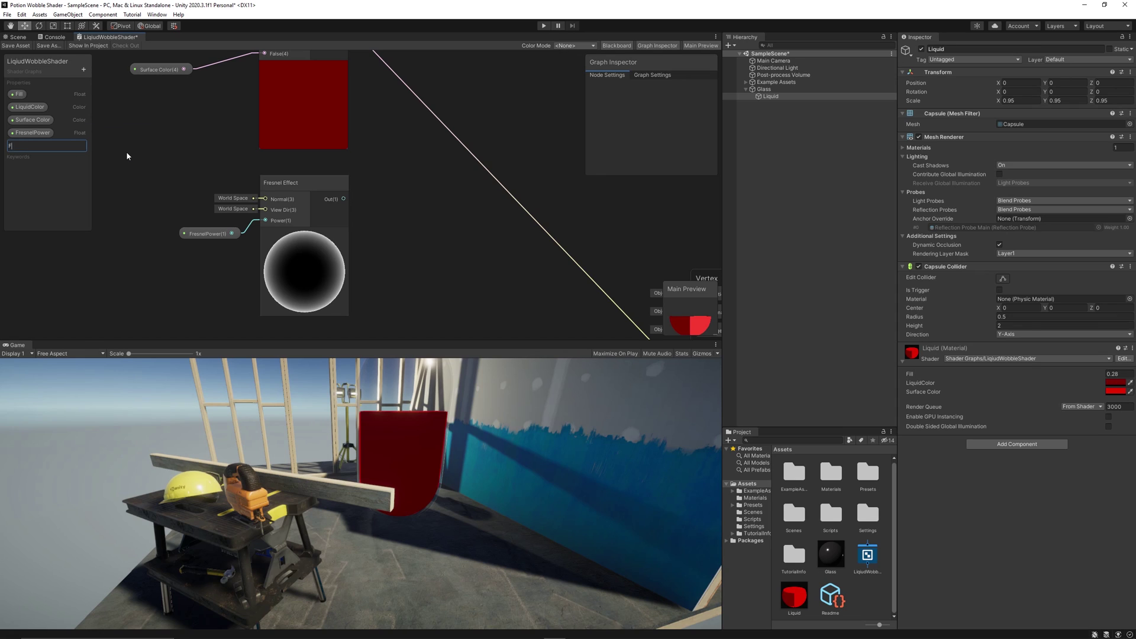
type("ersnelCoprsnelColo")
key("Return")
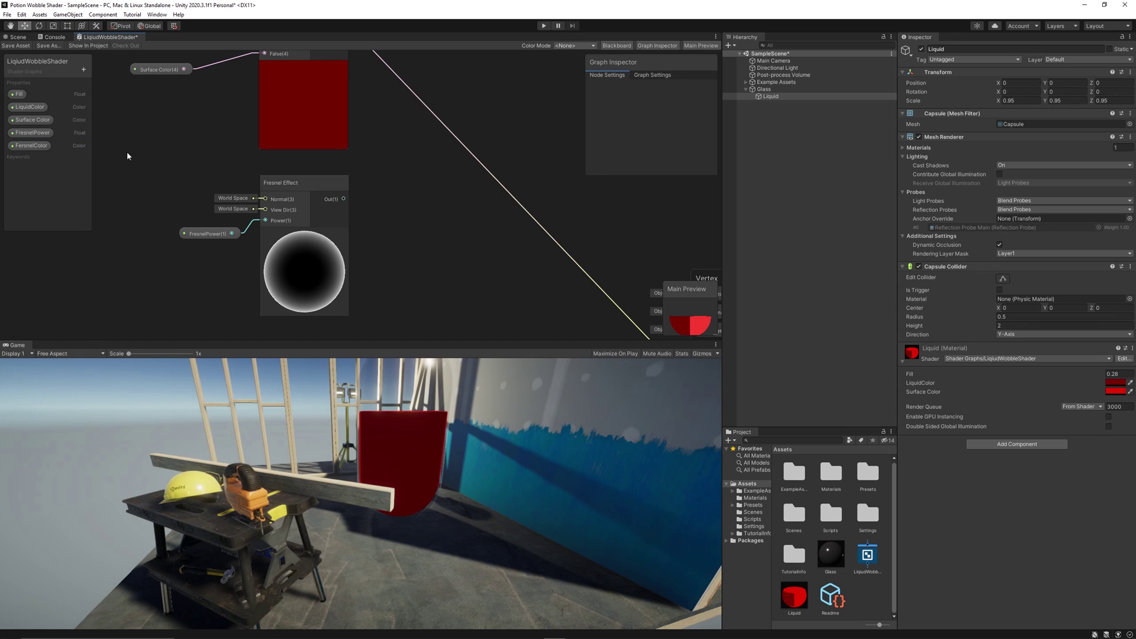
Place the FersnelColor property in the graph and add a Multiply node next to the Fresnel Effect node.
right_click(407, 220)
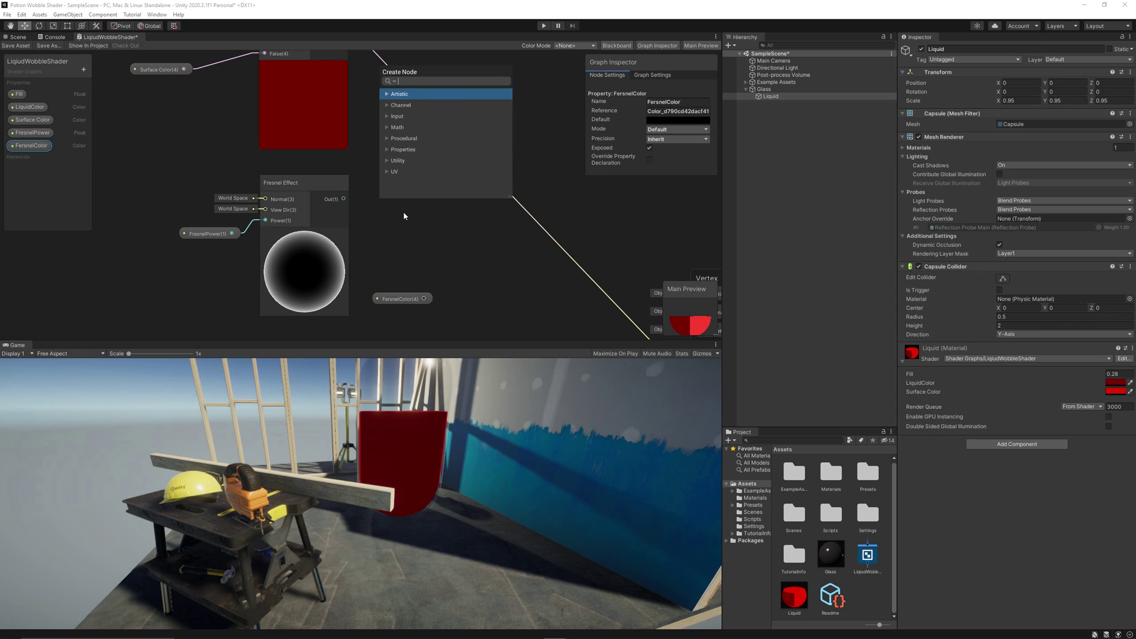
type("muli")
key("BackSpace")
key("BackSpace")
key("BackSpace")
key("BackSpace")
type("multiply")
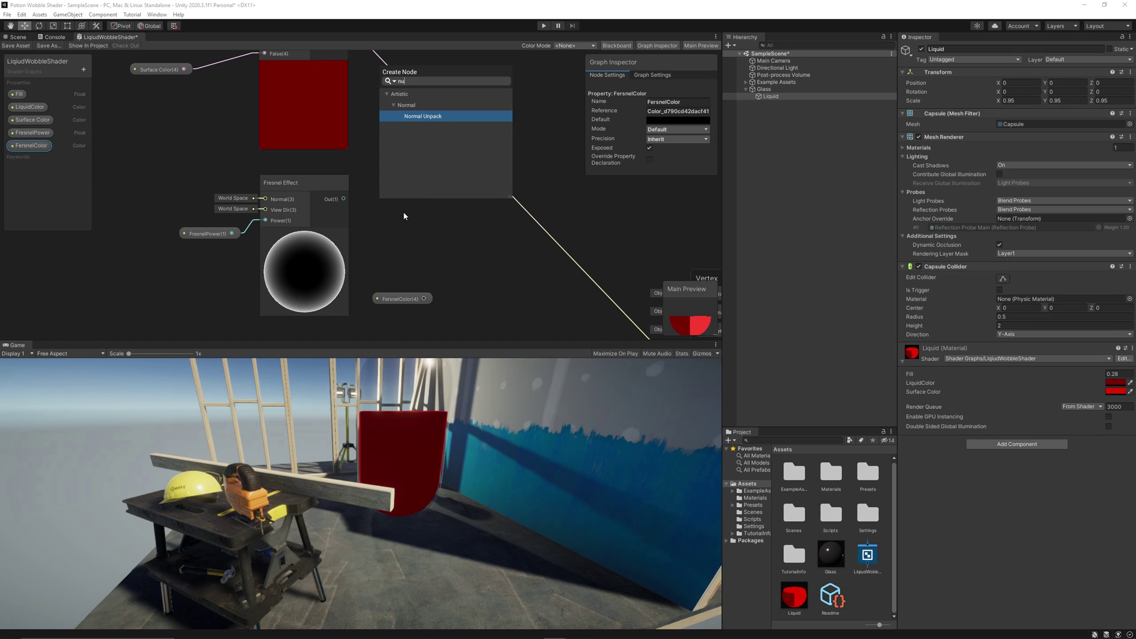
key("Return")
Connect FersnelColor to the Multiply node's B input and the Fresnel Effect output to its A input.
left_click_drag(392, 298, 425, 241)
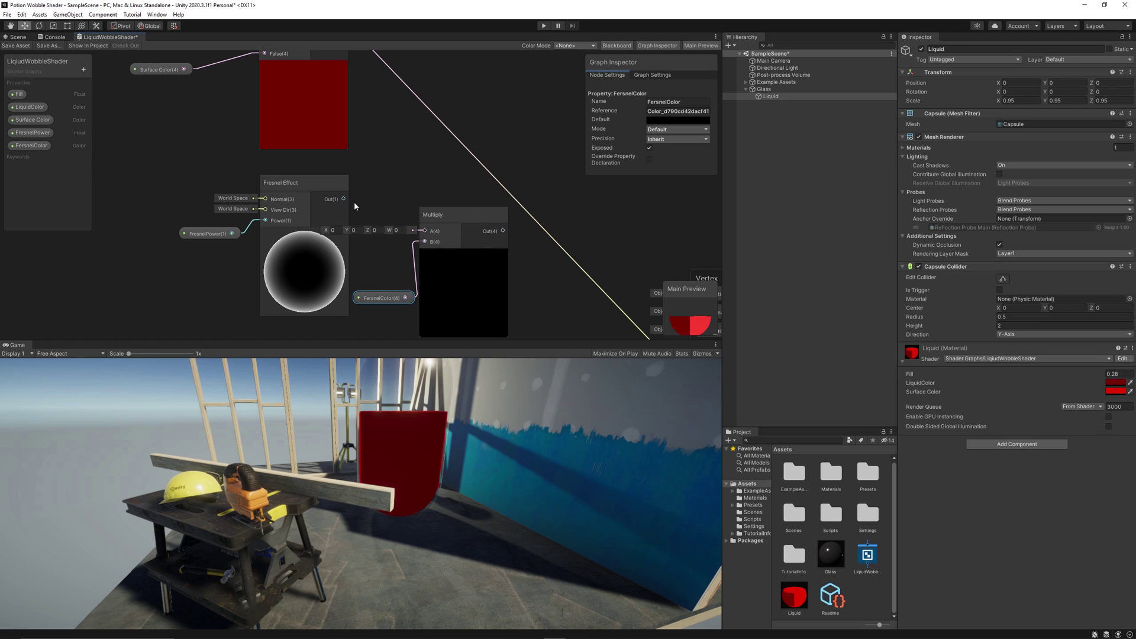
left_click_drag(343, 199, 425, 230)
left_click_drag(385, 297, 376, 296)
Set the FersnelColor property's default to orange, hex D27000.
left_click(31, 146)
left_click(667, 122)
left_click(741, 177)
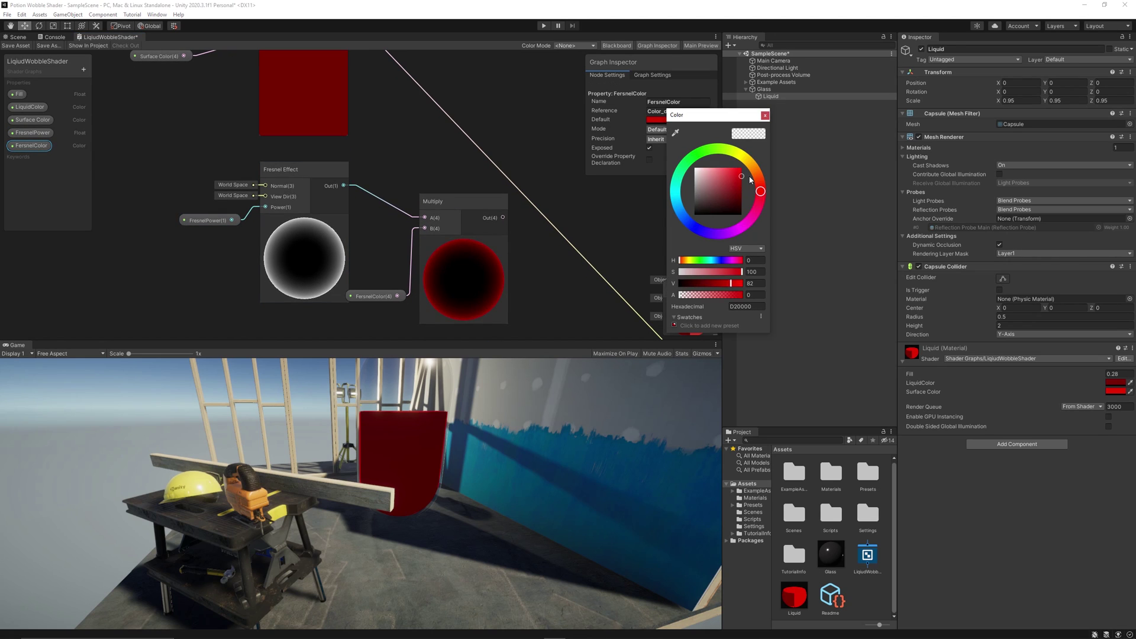
left_click_drag(761, 189, 763, 180)
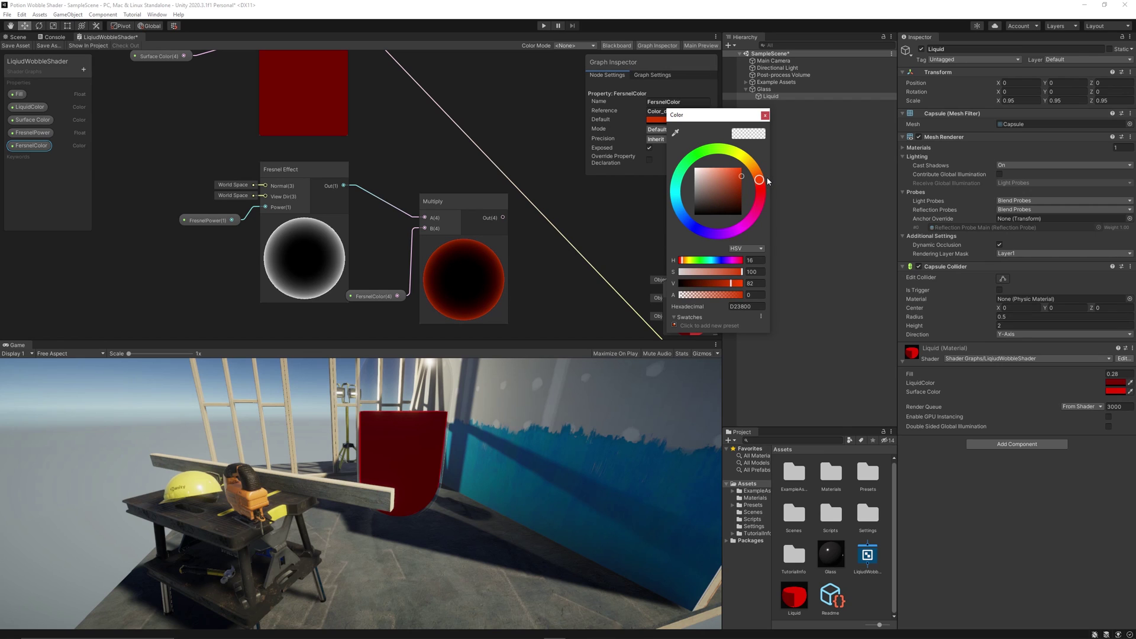
left_click_drag(759, 180, 760, 166)
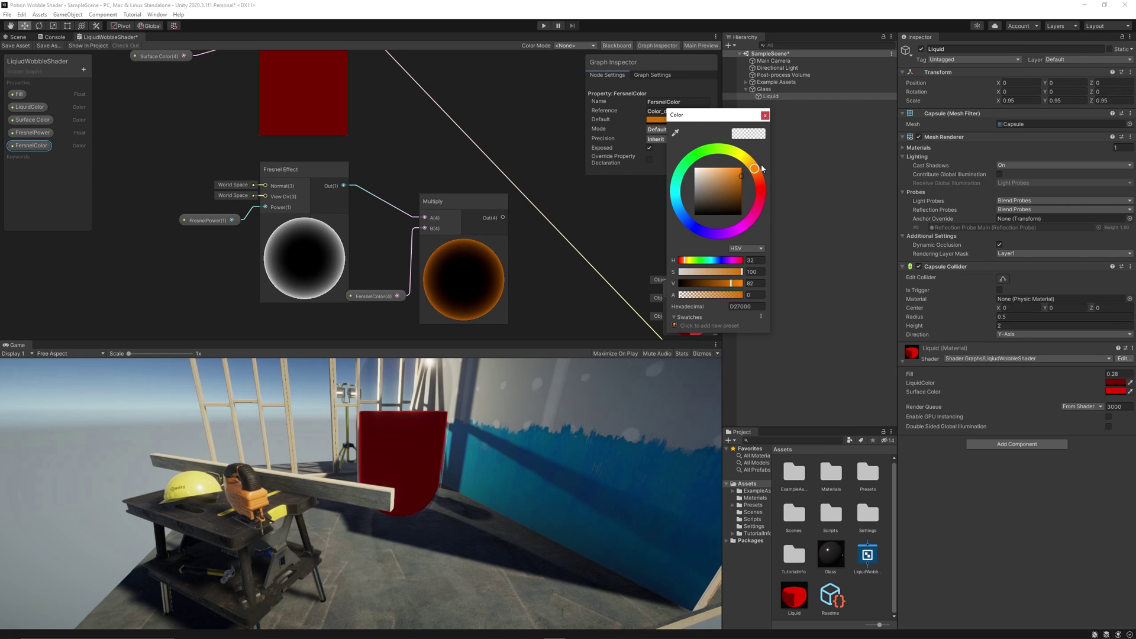
Tidy the positions of the Fresnel Effect, Multiply and FersnelColor nodes below the Branch node.
middle_click_drag(521, 207, 494, 234)
middle_click_drag(166, 192, 207, 195)
left_click_drag(206, 196, 461, 293)
left_click_drag(461, 292, 426, 271)
left_click_drag(383, 327, 317, 279)
middle_click_drag(443, 127, 351, 174)
Create an Add node that takes the Branch output in A and the Multiply output in B.
right_click(433, 142)
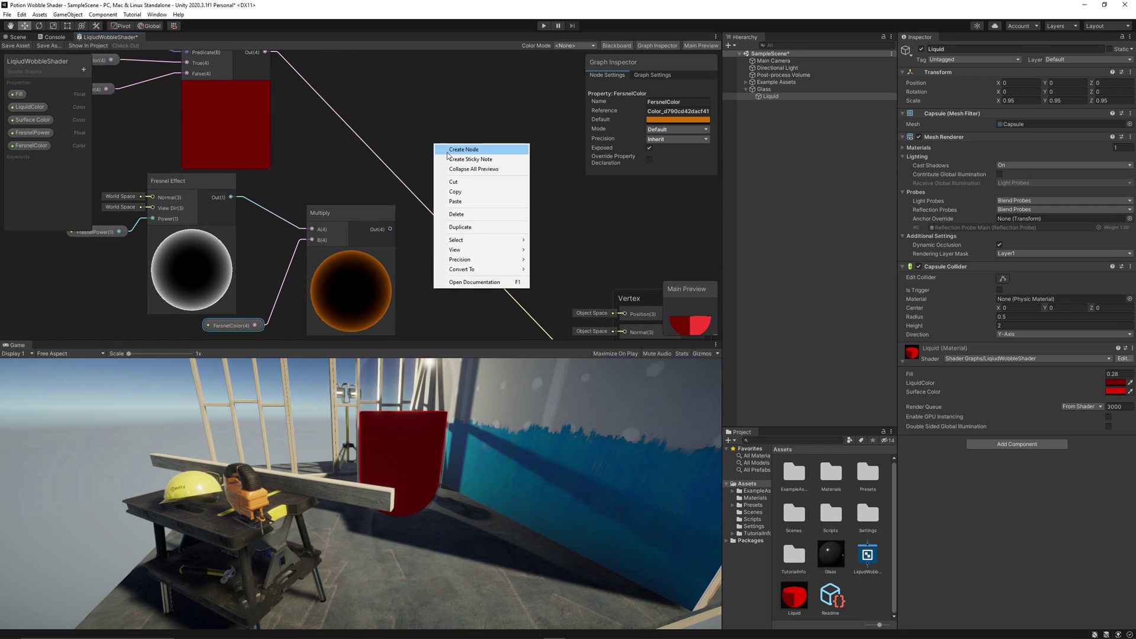
left_click(457, 148)
type("add")
key("Return")
left_click_drag(265, 52, 441, 195)
left_click_drag(390, 247, 442, 206)
middle_click_drag(529, 199, 520, 162)
left_click_drag(497, 143, 490, 158)
Connect the Add node's output to the Fragment stack's Base Color.
middle_click_drag(523, 187, 442, 135)
left_click_drag(426, 121, 527, 313)
left_click_drag(421, 121, 533, 283)
Group the Branch, Fresnel Effect, Multiply and Add nodes with their inputs under the title Color.
scroll(391, 203, "down", 4)
middle_click_drag(153, 59, 271, 124)
left_click_drag(271, 125, 509, 299)
right_click(519, 267)
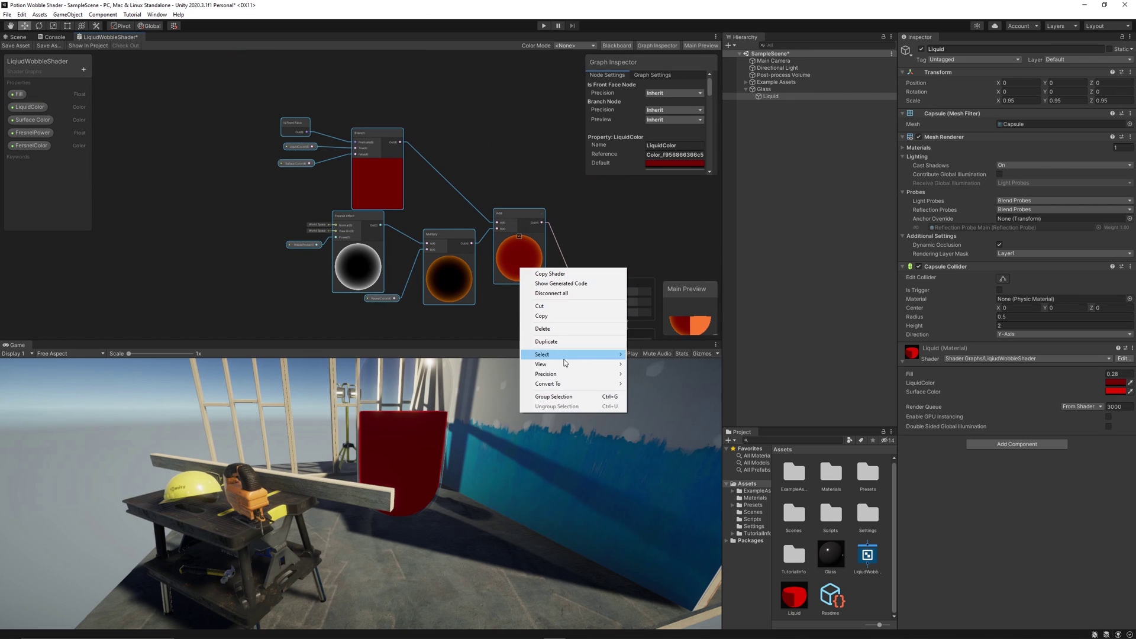
left_click(579, 358)
key("Return")
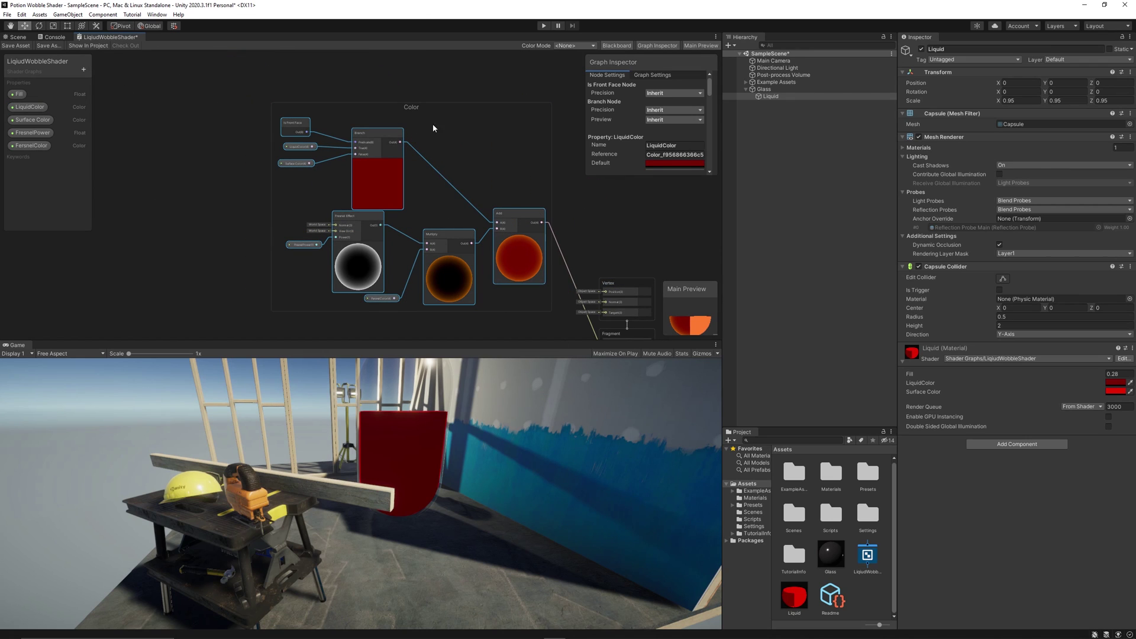
Reposition the Color group and neatly align the property and Multiply nodes inside it.
left_click_drag(424, 110, 384, 114)
left_click_drag(334, 181, 315, 179)
left_click(258, 149)
left_click_drag(258, 148, 254, 146)
left_click_drag(258, 168, 261, 160)
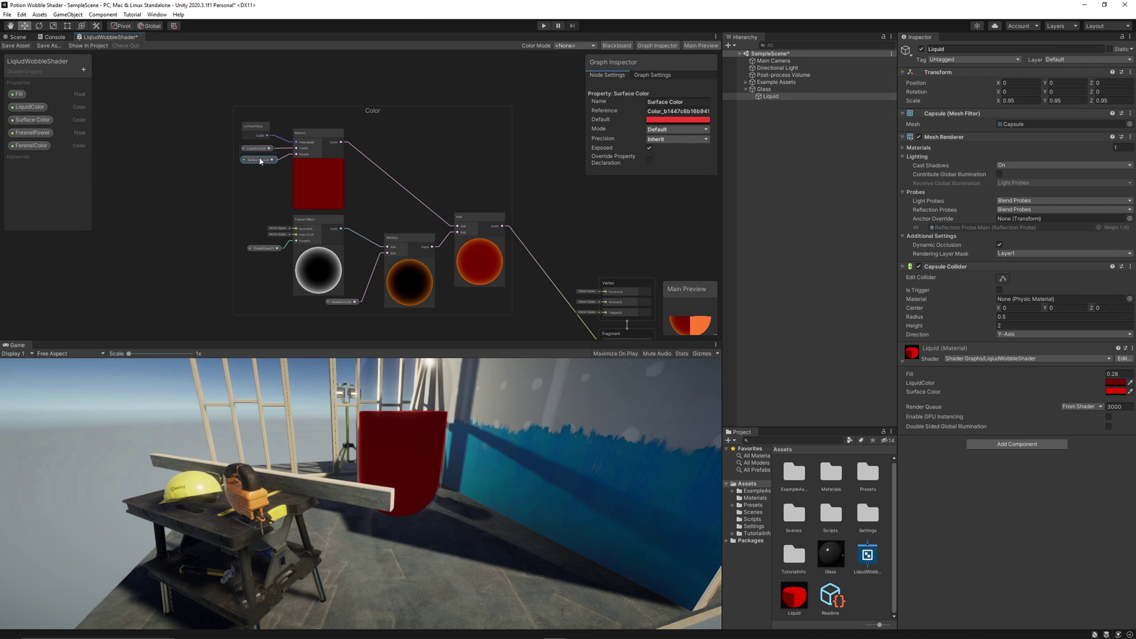
left_click_drag(402, 243, 400, 230)
left_click(444, 109)
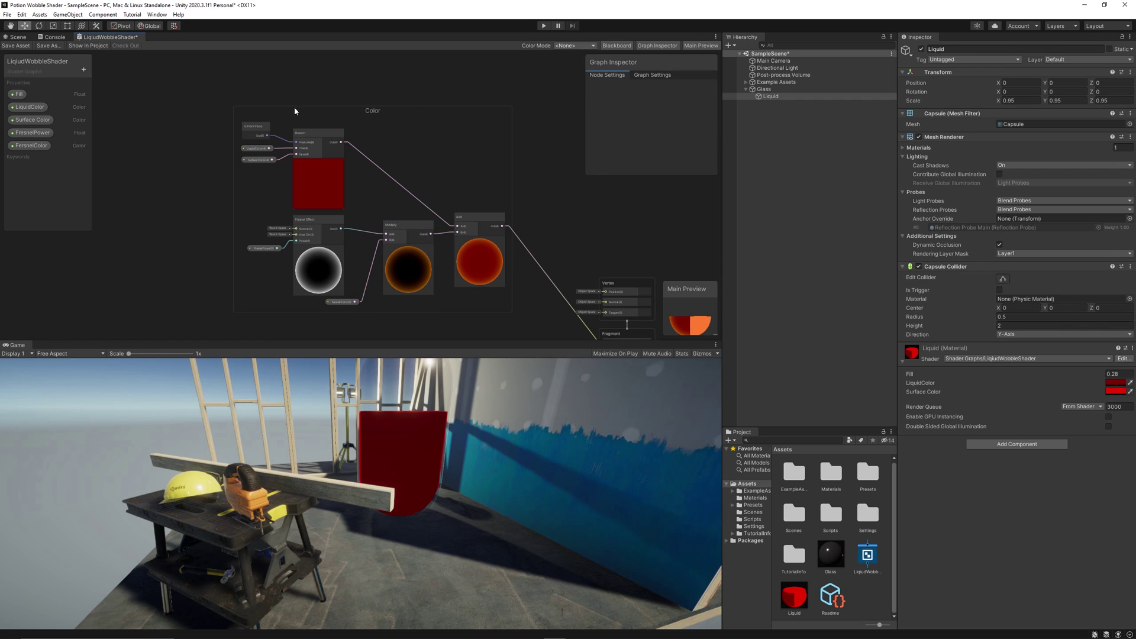
Save the shader and, on the Liquid material, set FersnelColor to a bright orange-red and FresnelPower to 3.56.
left_click(16, 46)
left_click(17, 37)
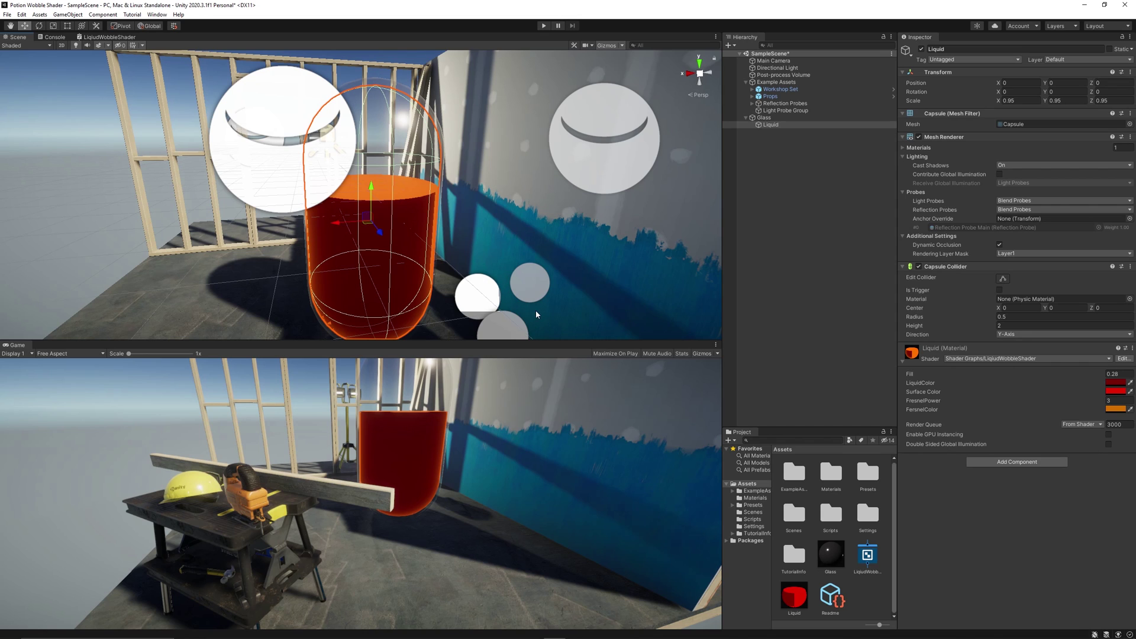
left_click(1116, 409)
mouse_move(1114, 457)
left_mouse_down()
mouse_move(1104, 444)
mouse_move(1120, 487)
mouse_move(1117, 458)
left_mouse_up()
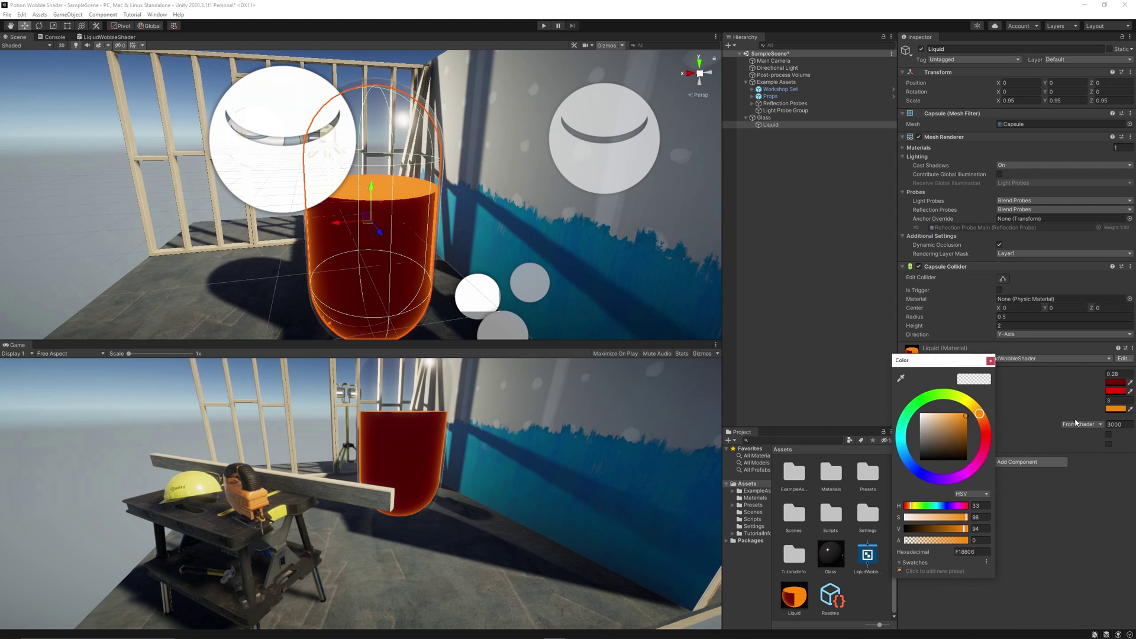
left_click_drag(1088, 403, 1102, 406)
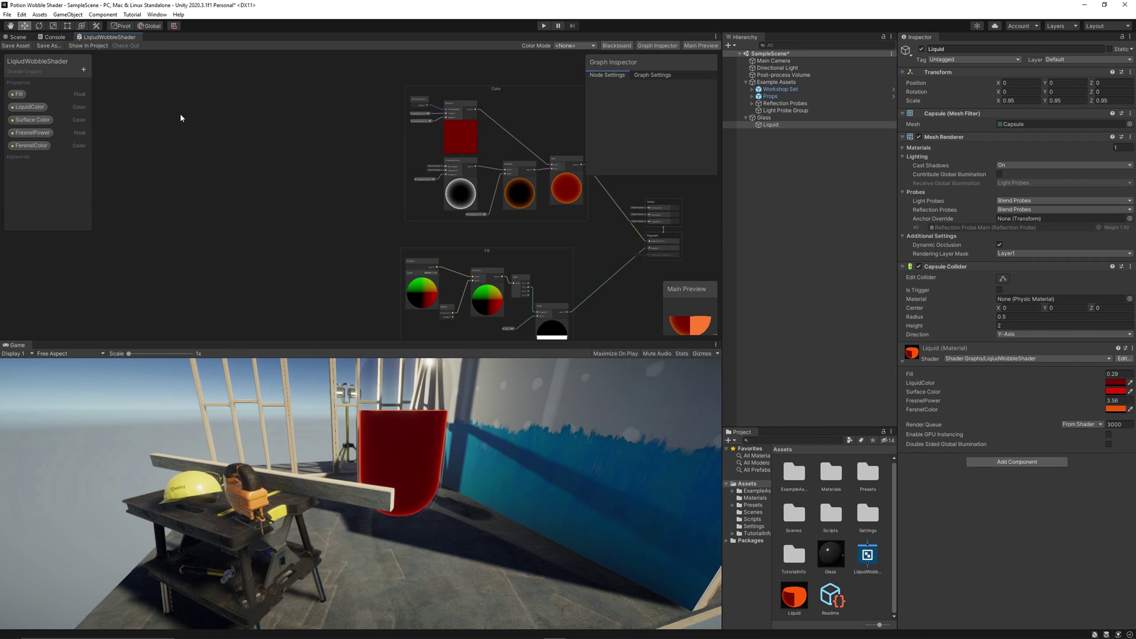
Add a new Position node in an empty area of the shader graph and set its Space to Object.
right_click(167, 105)
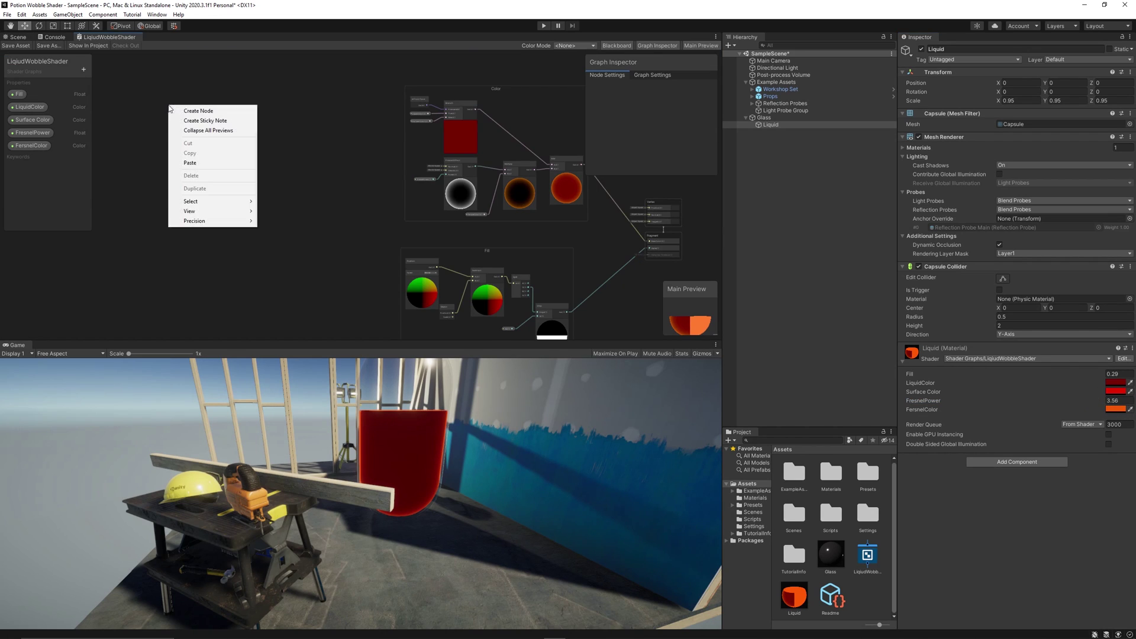
left_click(185, 109)
type("pos")
key("Return")
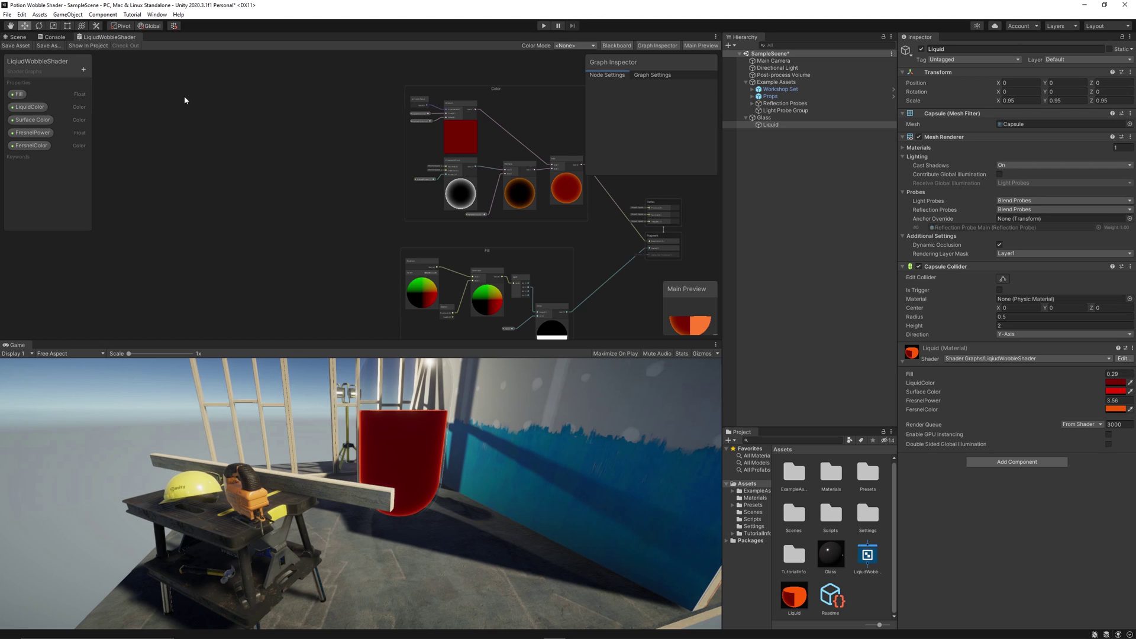
scroll(216, 102, "up", 5)
left_click(179, 170)
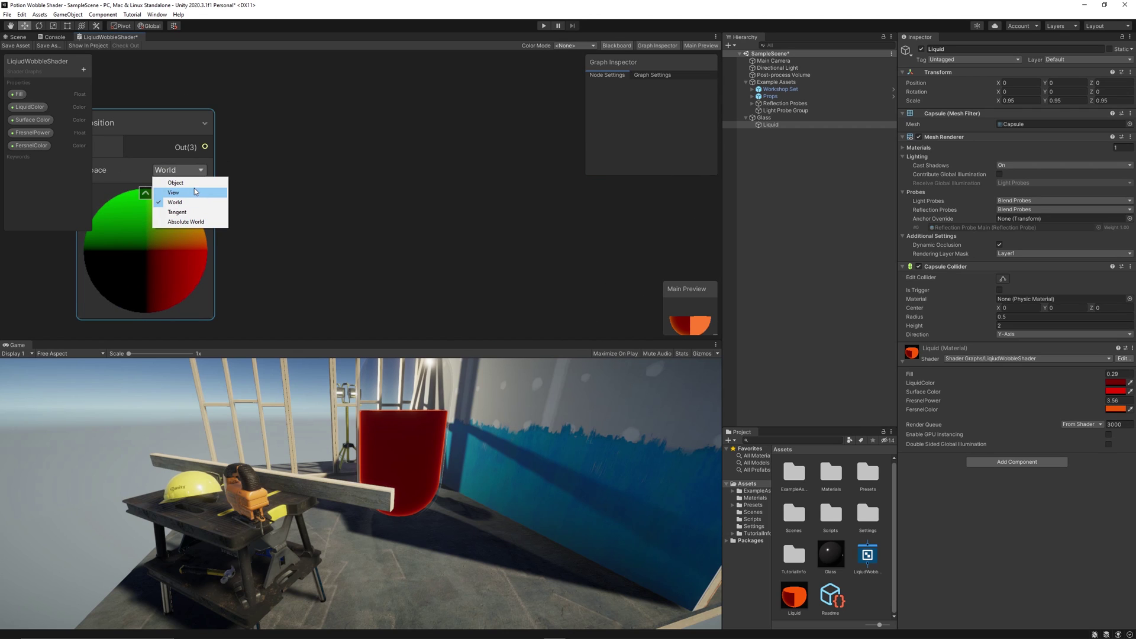
left_click(176, 183)
scroll(294, 168, "down", 3)
scroll(304, 147, "down", 2)
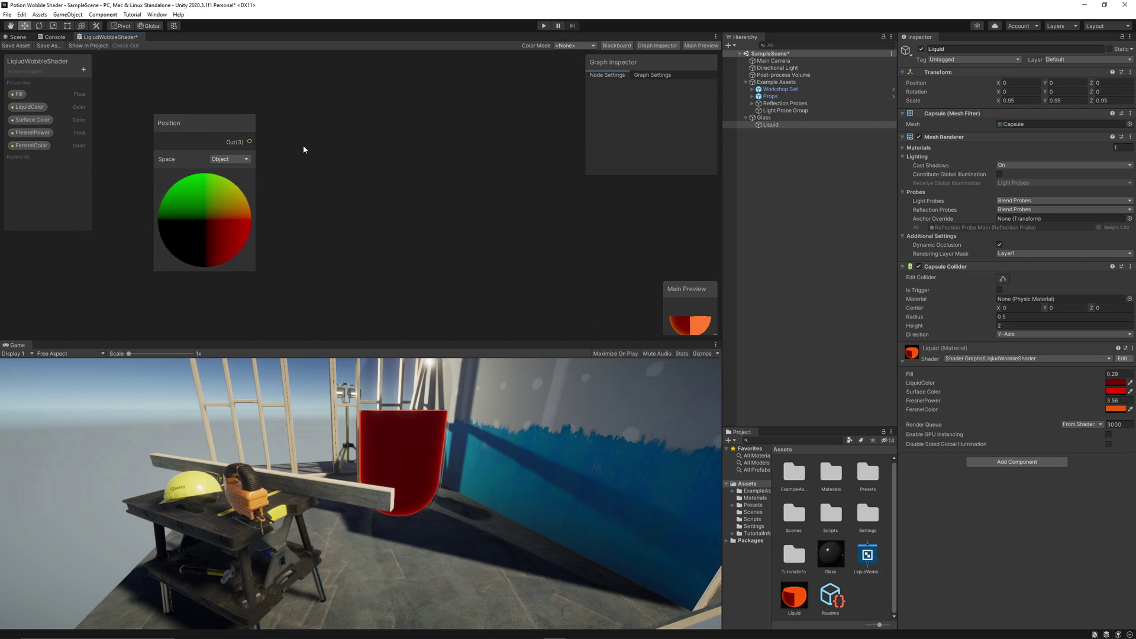
Add a Rotate About Axis node beside the Object-space Position node and connect the Position output to its In input.
right_click(319, 143)
left_click(341, 153)
left_click(342, 149)
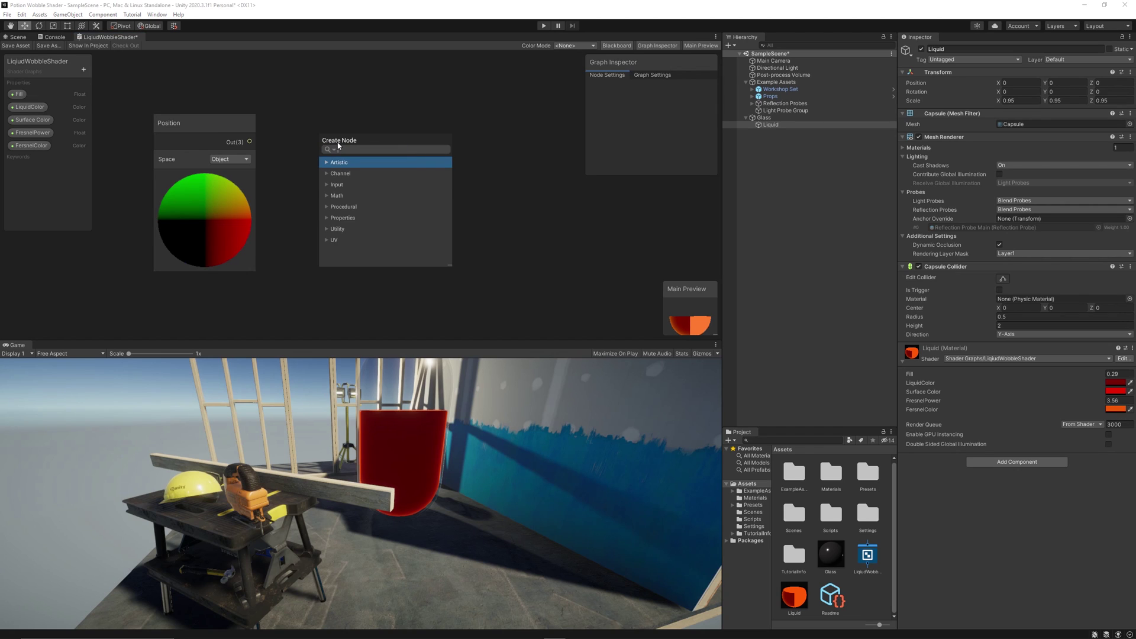
type("rotate")
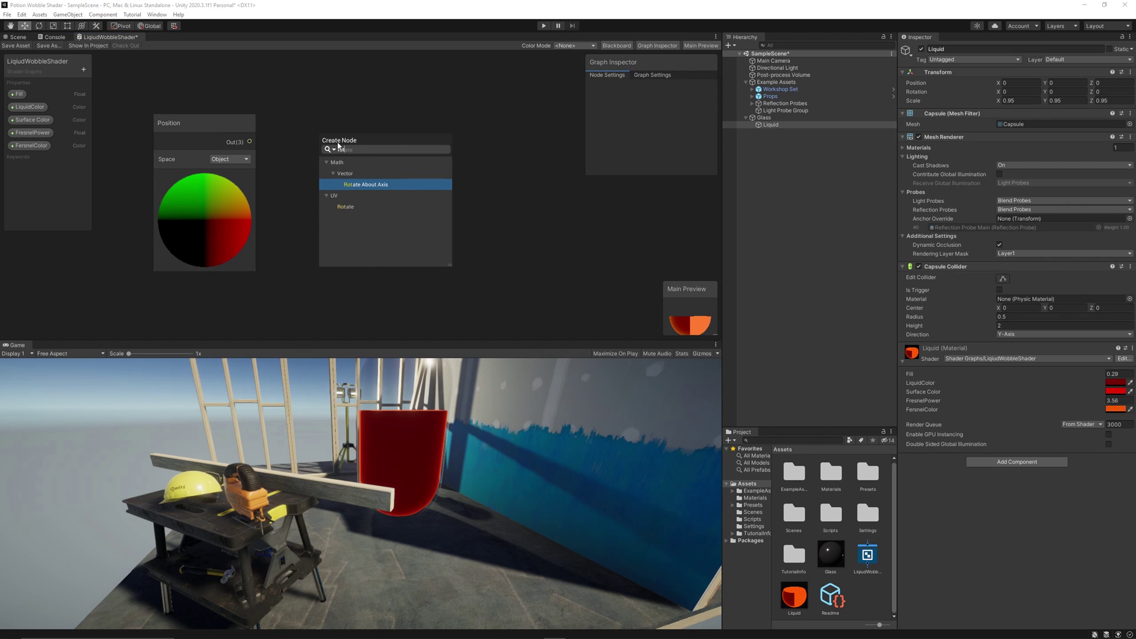
key("Return")
middle_click_drag(329, 129, 340, 123)
left_click_drag(360, 156, 380, 127)
left_click_drag(261, 135, 393, 120)
Set the Rotate About Axis node's Axis X component to 1.
left_click(293, 143)
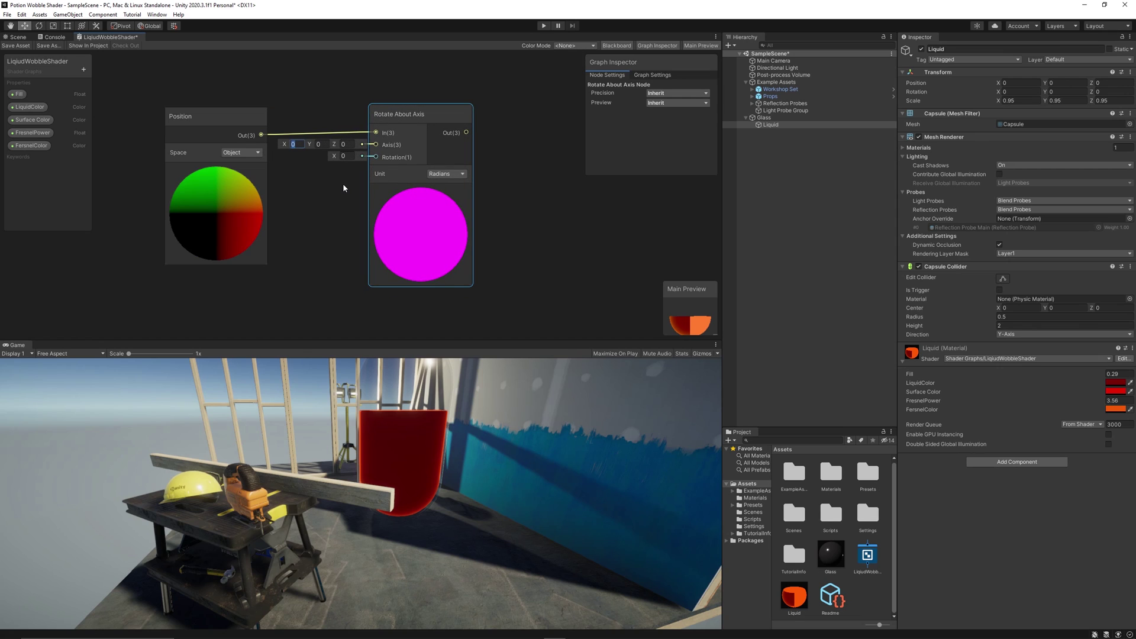
type("1")
scroll(332, 145, "down", 1)
middle_click_drag(344, 182, 274, 202)
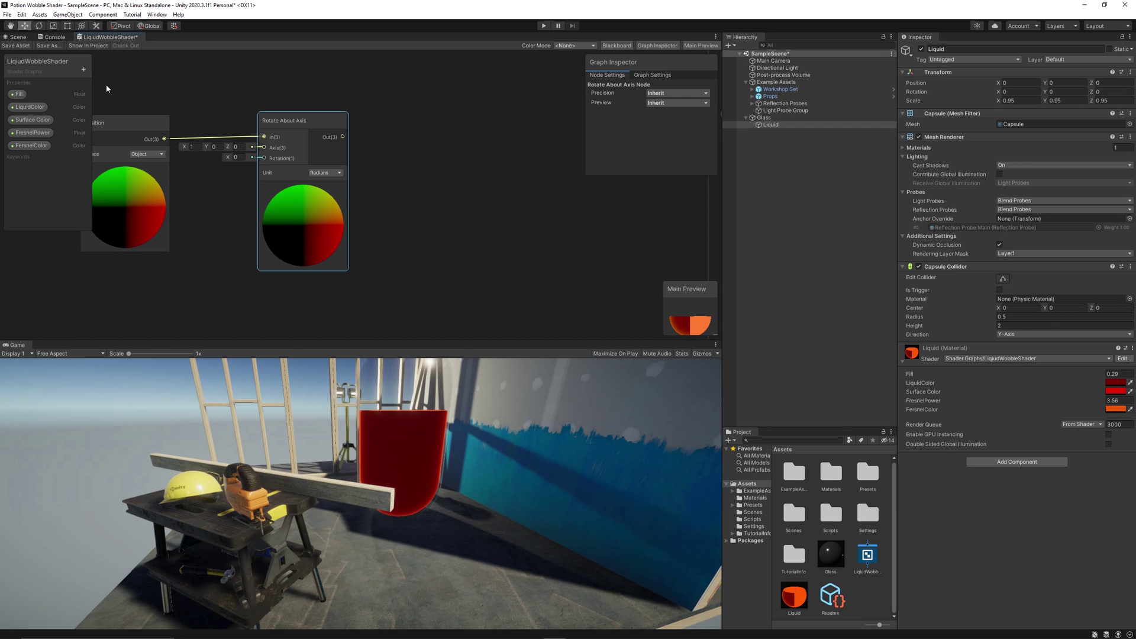
Add two Float properties to the shader graph, named WobbleX and WobbleZ.
middle_click_drag(222, 163, 246, 164)
left_click(85, 70)
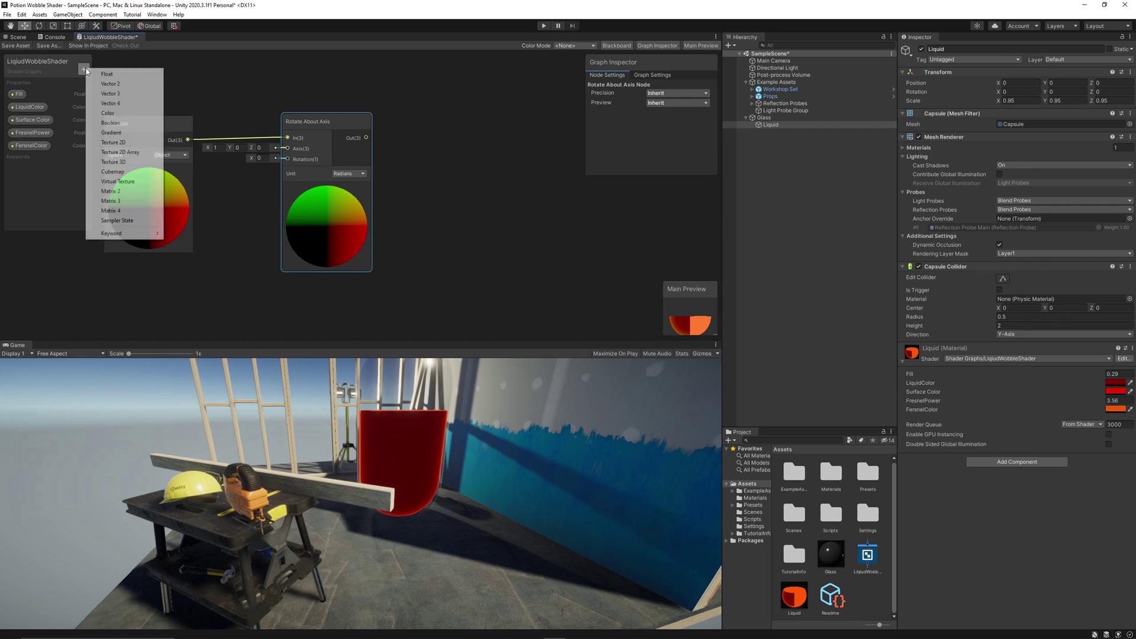
left_click(108, 74)
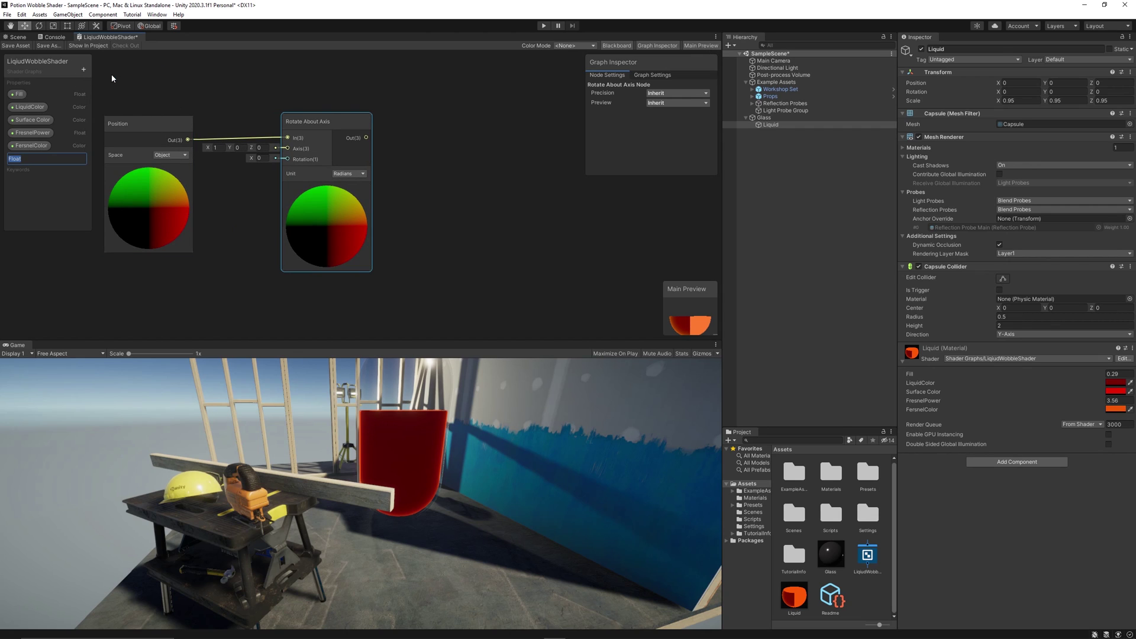
type("WobbleX")
key("Return")
left_click(83, 69)
left_click(104, 74)
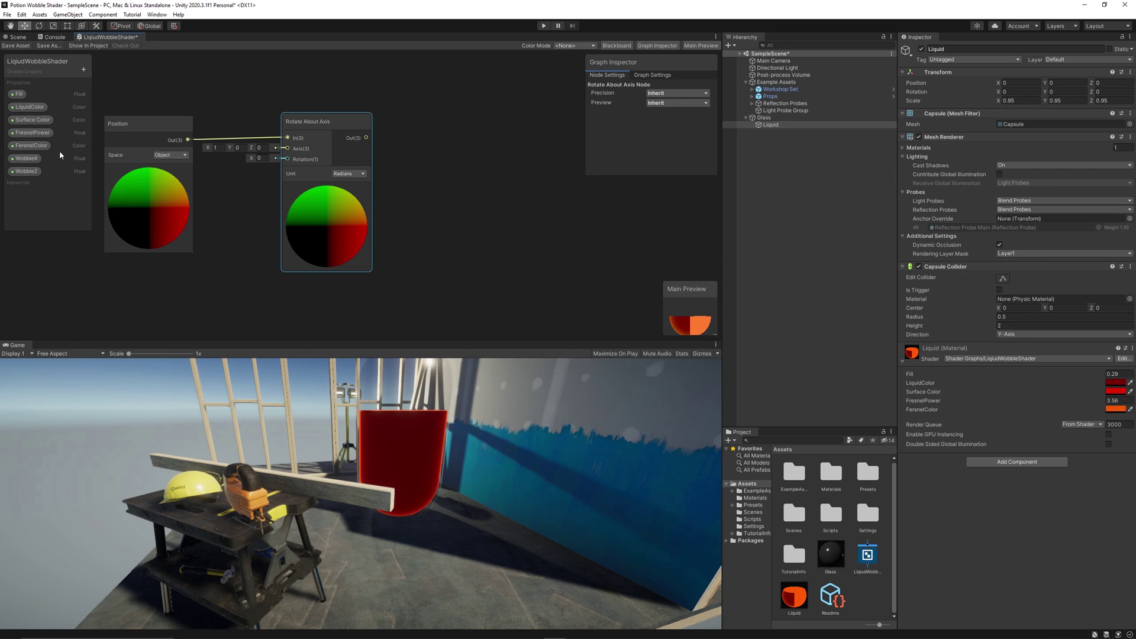
Place the WobbleX property in the graph and multiply it with the Rotate About Axis output using a new Multiply node.
left_click(66, 155)
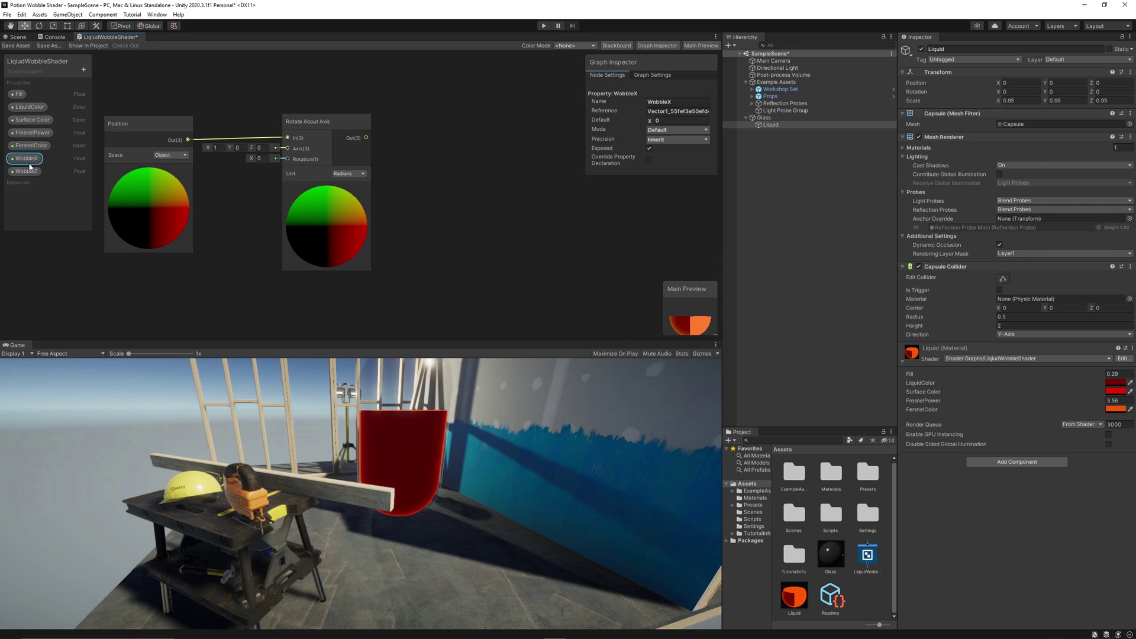
right_click(404, 179)
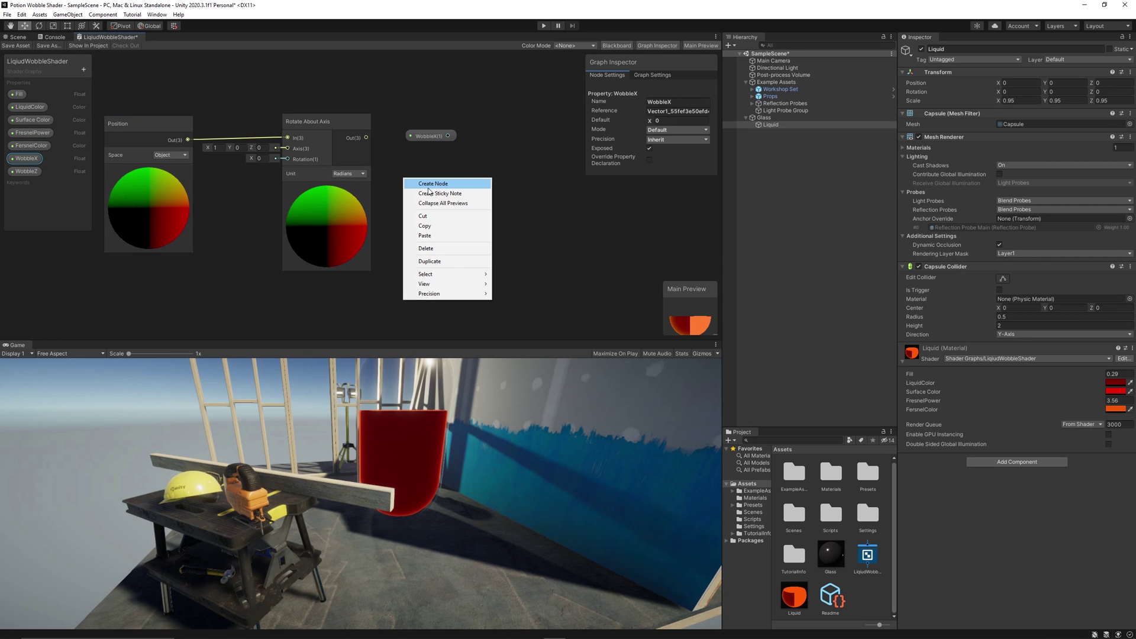
left_click(428, 187)
type("mul")
key("Return")
left_click_drag(429, 197, 451, 177)
left_click_drag(448, 138, 433, 193)
left_click_drag(361, 138, 366, 155)
left_click_drag(433, 203, 433, 203)
Add a second Rotate About Axis node below the first, set its Axis Z to 1 and connect the Position output to its In input.
middle_click_drag(244, 302, 236, 242)
right_click(278, 262)
left_click(305, 270)
type("rota")
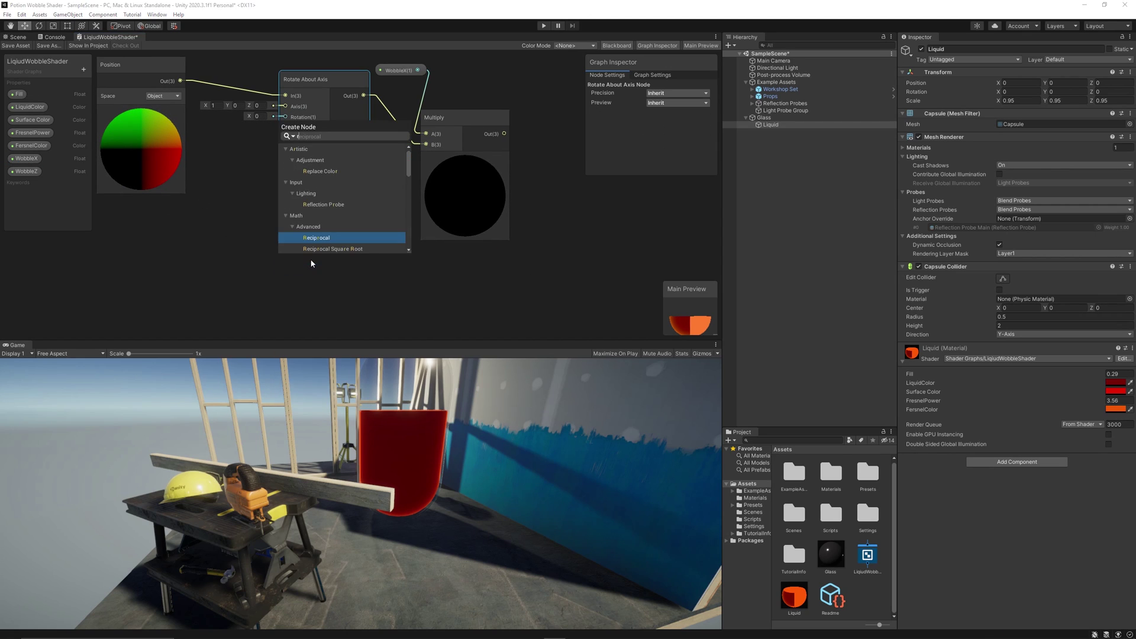
key("Return")
left_click_drag(312, 280, 312, 263)
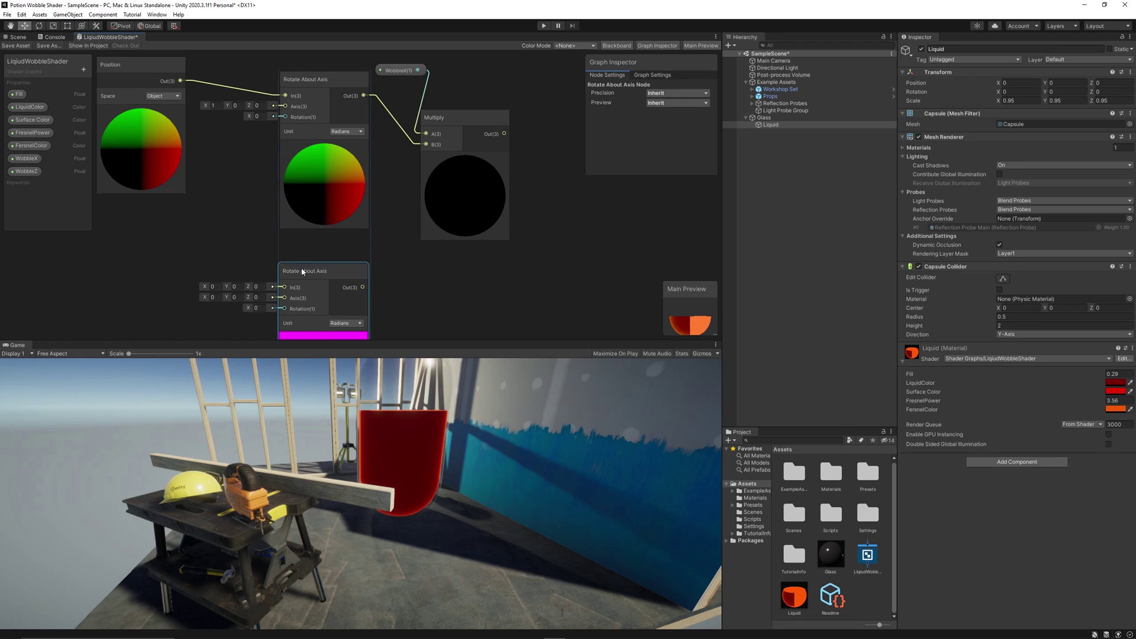
type("1")
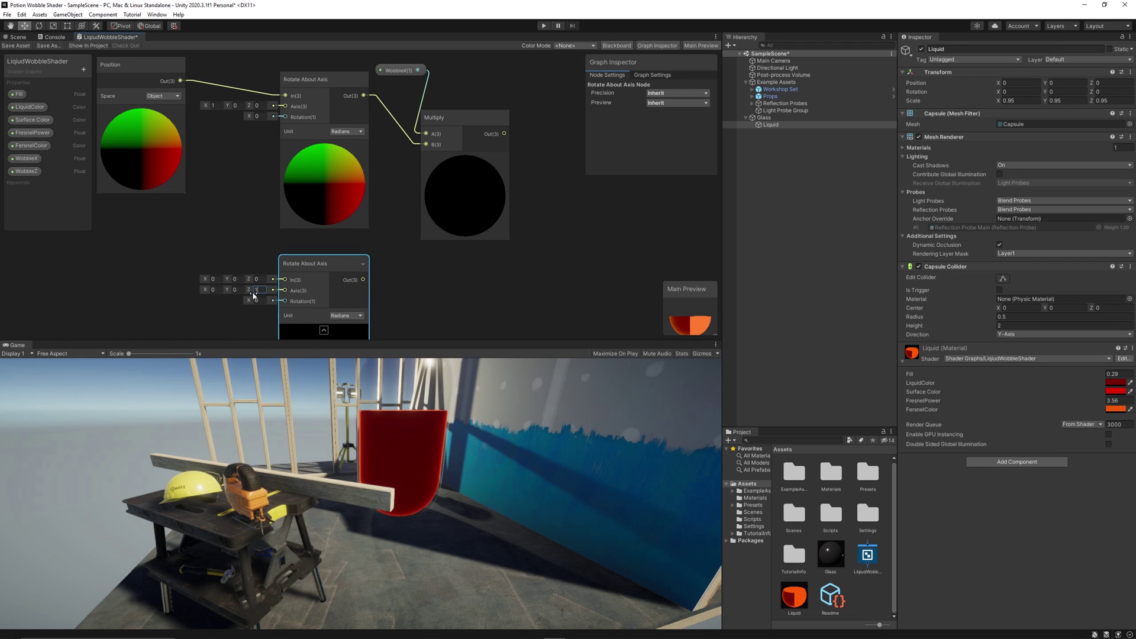
left_click_drag(180, 81, 284, 280)
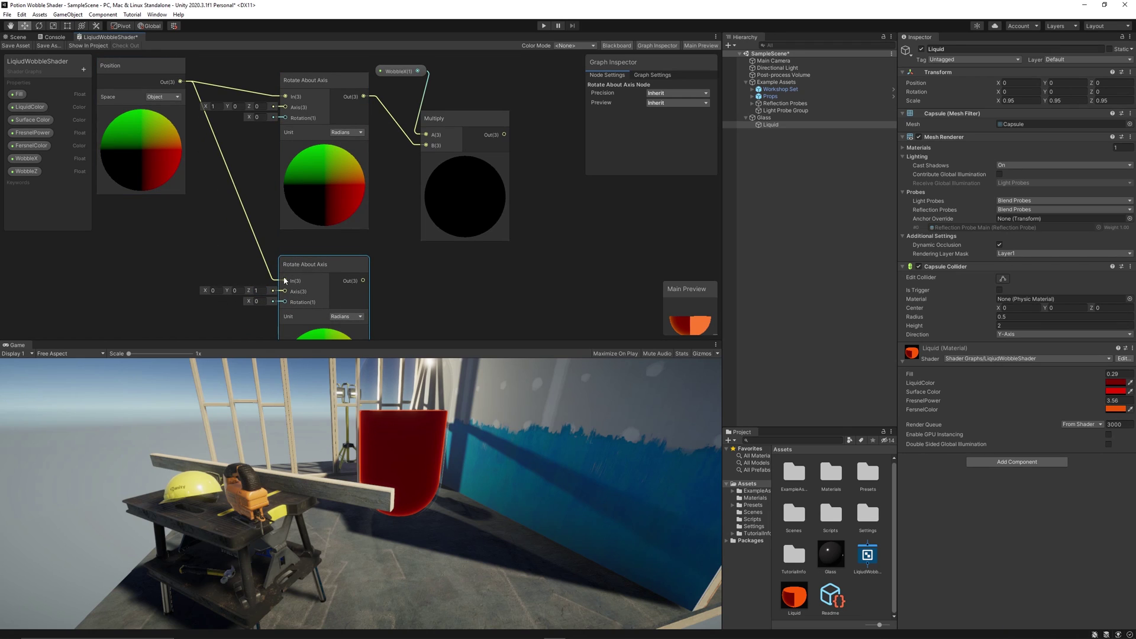
Set the Unit of both Rotate About Axis nodes to Degrees.
left_click(346, 132)
left_click(345, 149)
middle_click_drag(391, 249, 387, 225)
left_click(344, 293)
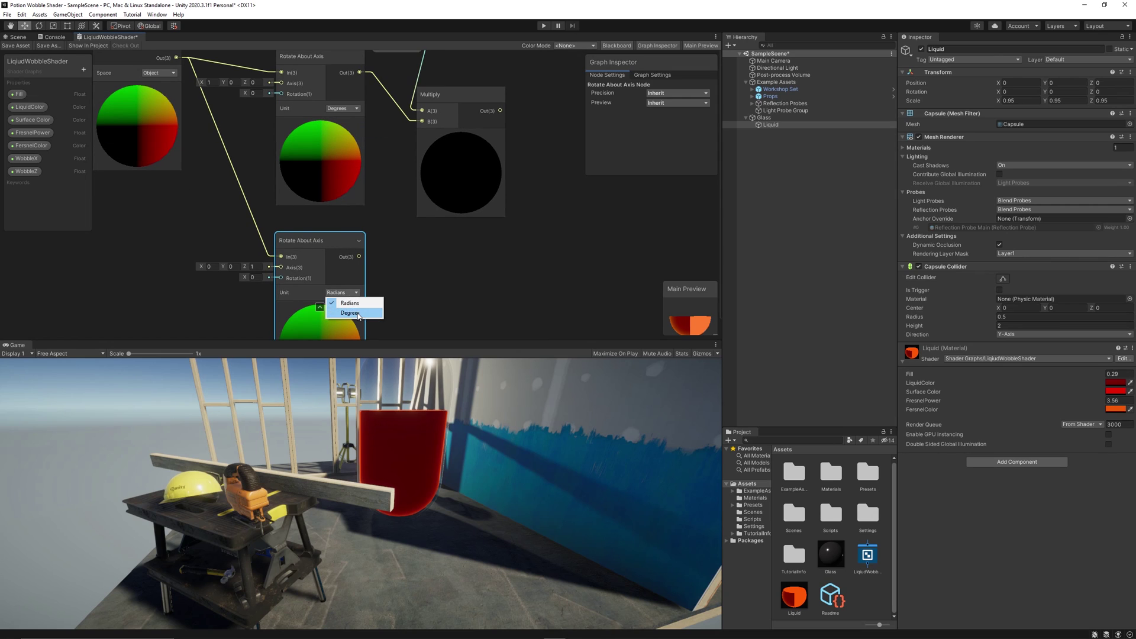
left_click(343, 310)
Set the Rotation of both Rotate About Axis nodes to 90.
left_click(252, 93)
type("90")
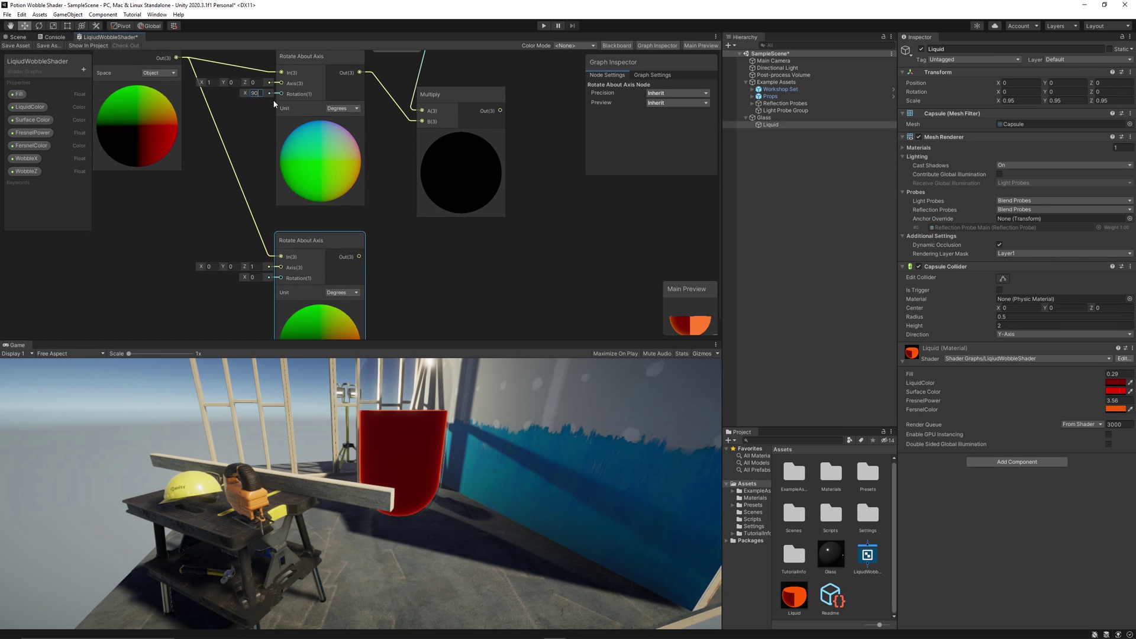
left_click(253, 278)
type("90")
mouse_move(391, 240)
middle_mouse_down()
mouse_move(394, 194)
mouse_move(395, 244)
middle_mouse_up()
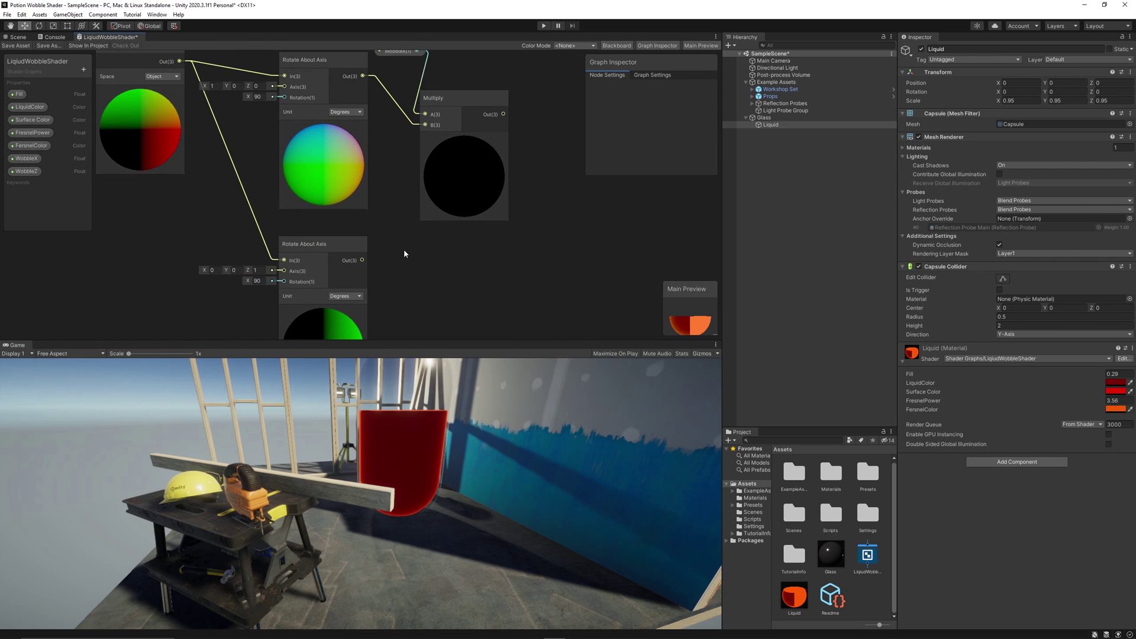
Add a second Multiply node beside the lower Rotate About Axis node, taking that node's output and the WobbleZ property as inputs.
left_click_drag(466, 101, 468, 108)
scroll(468, 133, "down", 2)
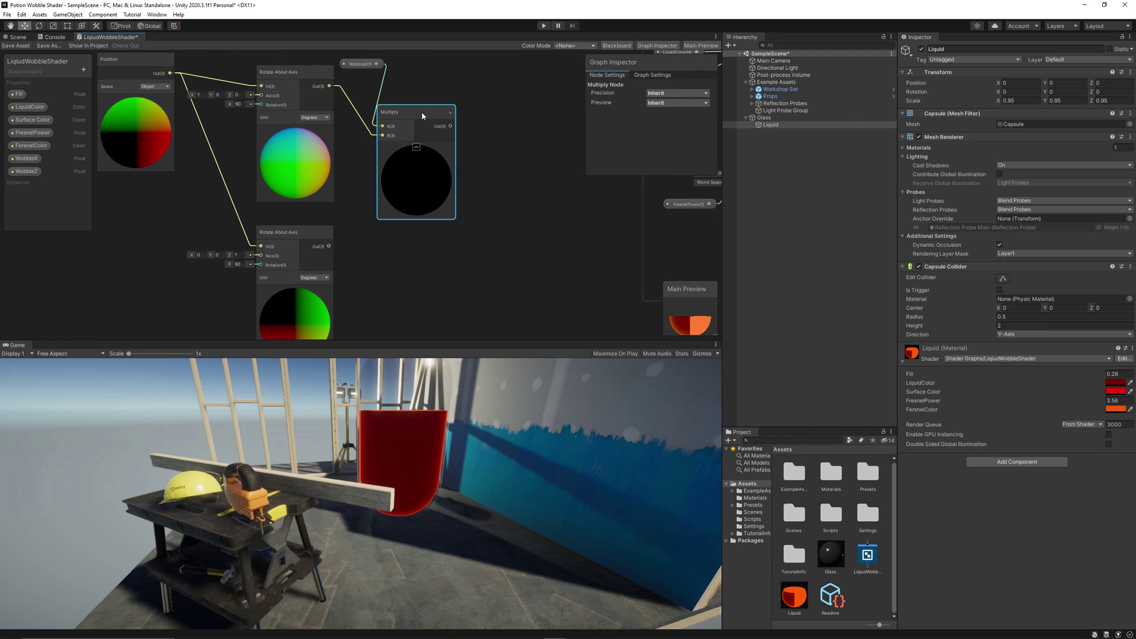
right_click(413, 250)
left_click(438, 255)
type("mul")
key("Return")
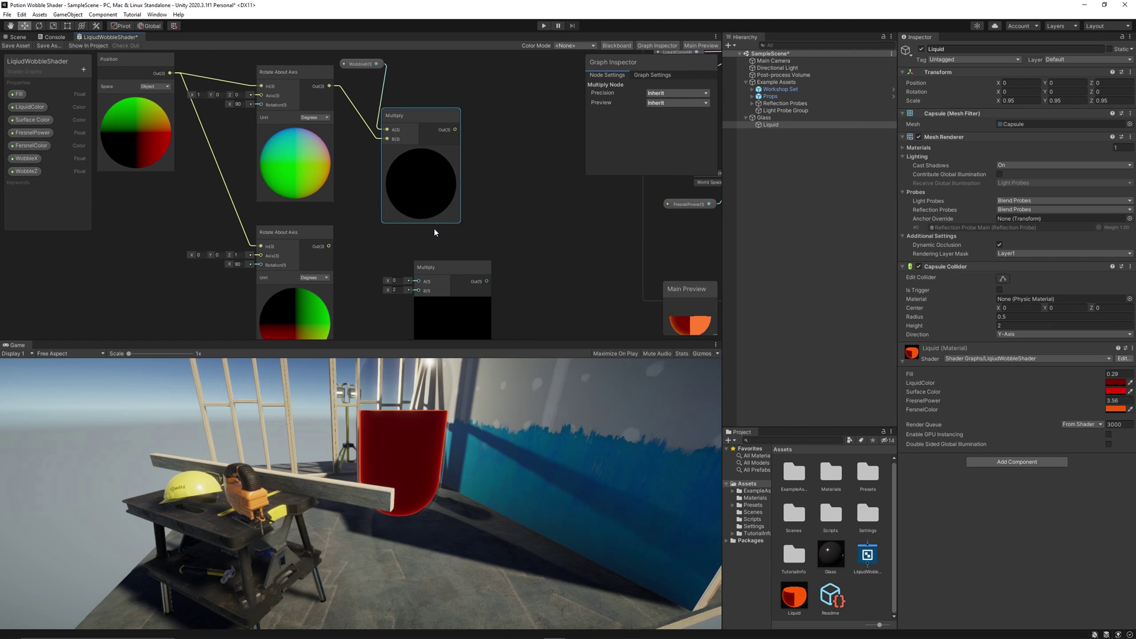
left_click_drag(442, 271, 408, 255)
left_click_drag(328, 247, 435, 251)
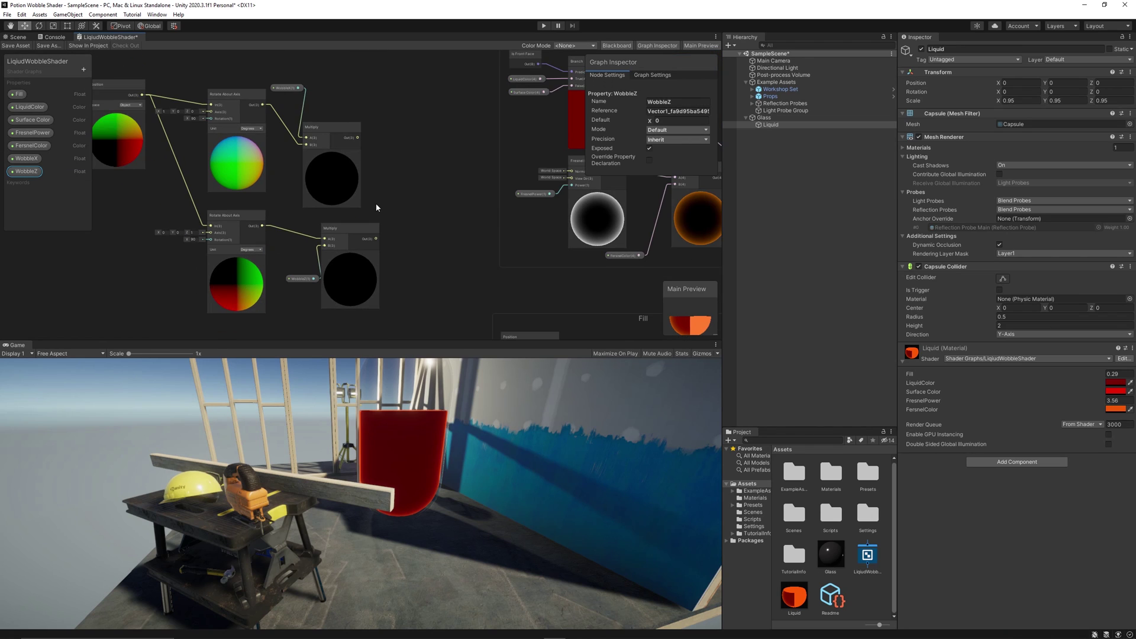
Combine both Multiply outputs with a new Add node and neatly reposition the WobbleZ property node.
right_click(379, 188)
left_click(401, 191)
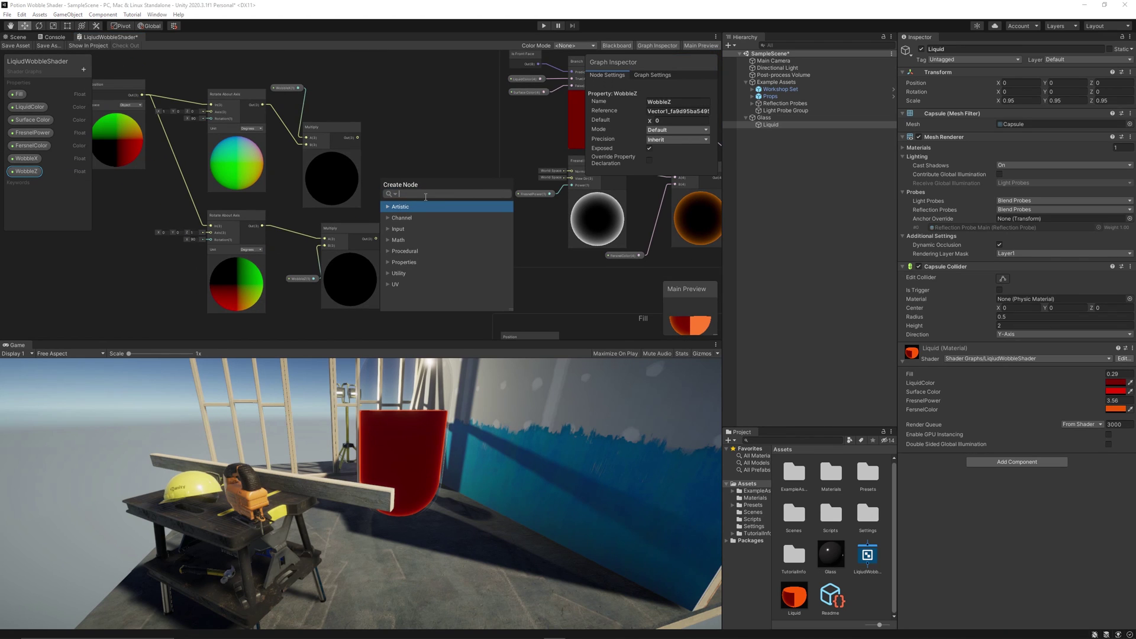
type("add")
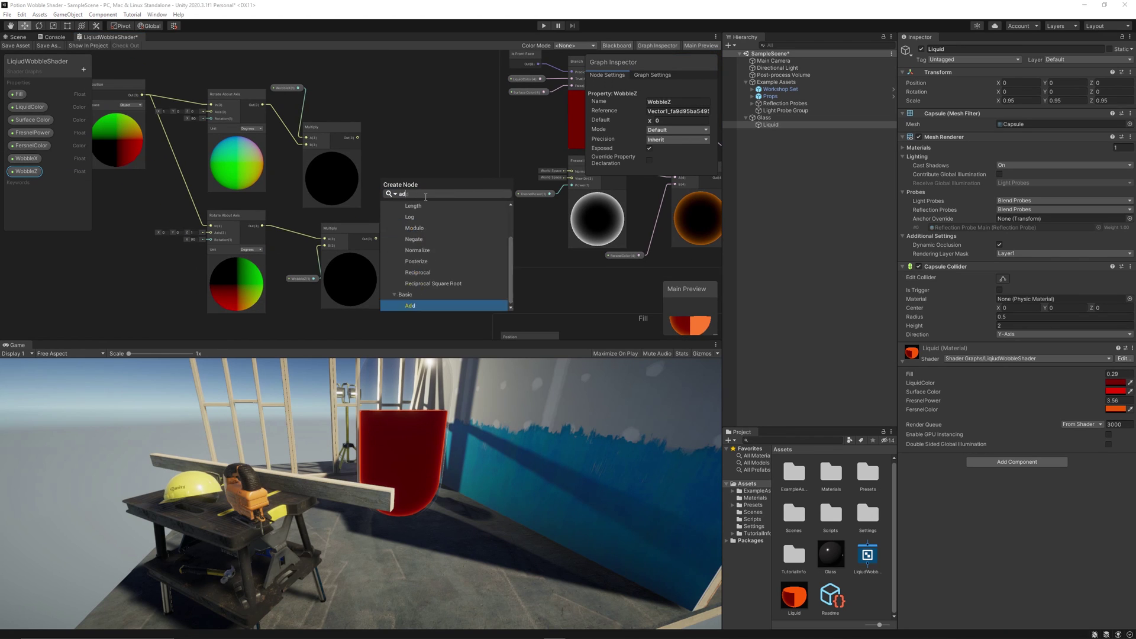
key("Return")
left_click_drag(416, 200, 439, 182)
left_click_drag(358, 137, 403, 180)
left_click_drag(304, 279, 293, 264)
Set the default value of both the WobbleX and WobbleZ properties to 1.
left_click(19, 158)
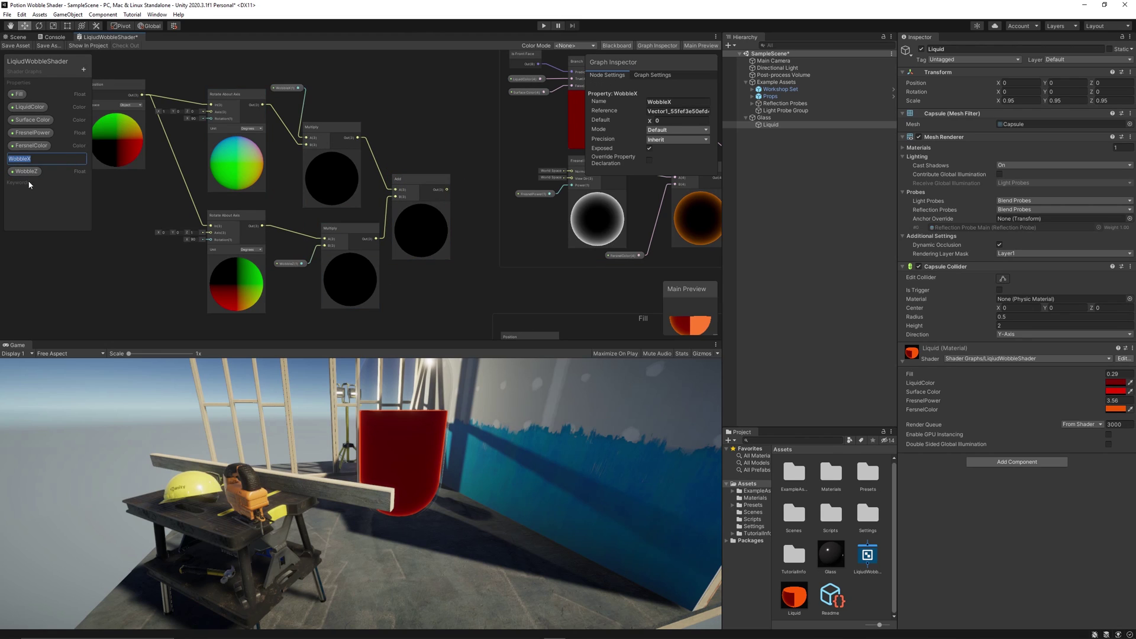
left_click(672, 120)
type("1")
left_click(673, 121)
type("1")
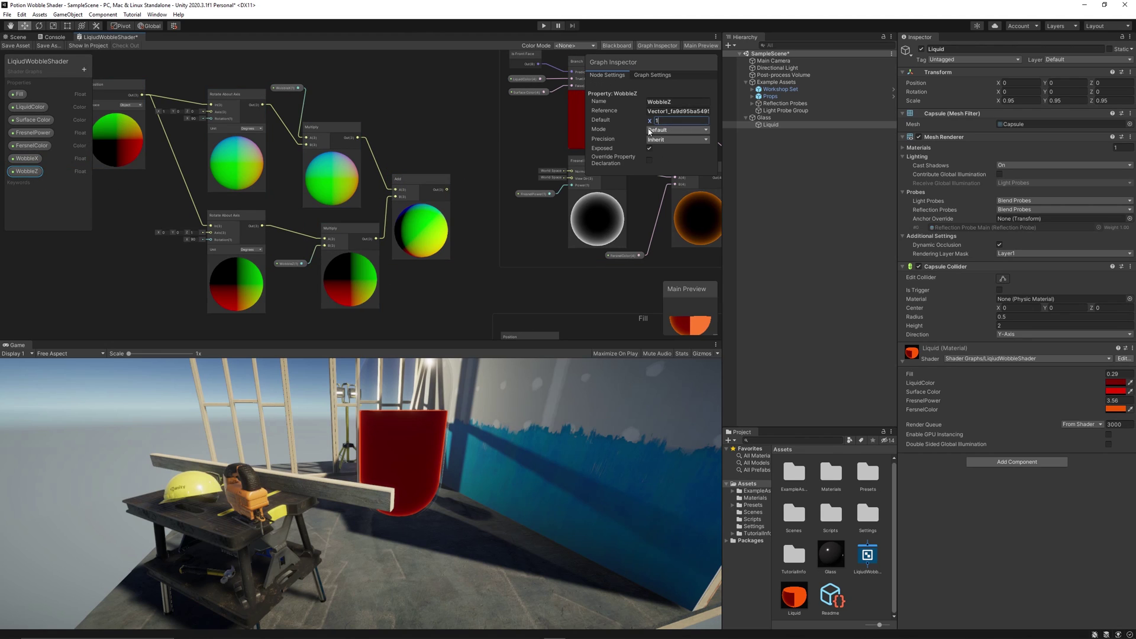
Group all the rotation, Multiply, Add and wobble property nodes and name the group Wobble Effect.
scroll(368, 187, "down", 2)
mouse_move(424, 164)
middle_mouse_down()
mouse_move(347, 147)
mouse_move(437, 155)
middle_mouse_up()
left_click_drag(127, 78, 433, 260)
scroll(421, 240, "up", 2)
right_click(416, 209)
left_click(444, 337)
scroll(347, 137, "up", 2)
middle_click_drag(347, 138, 423, 230)
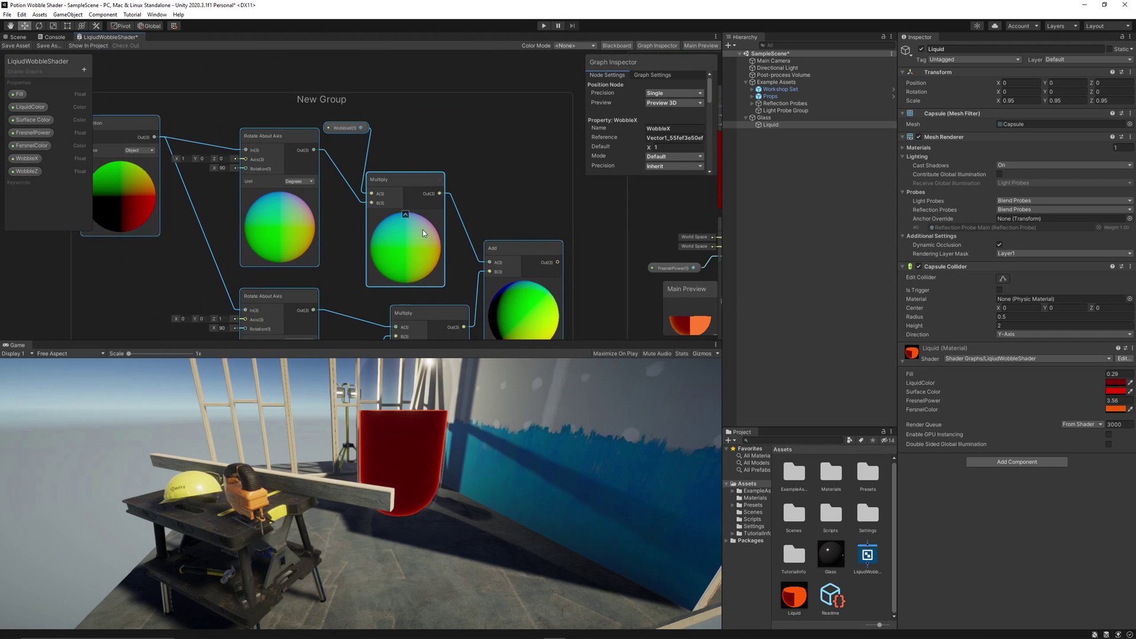
double_click(325, 101)
type("Wobble Effect")
key("Return")
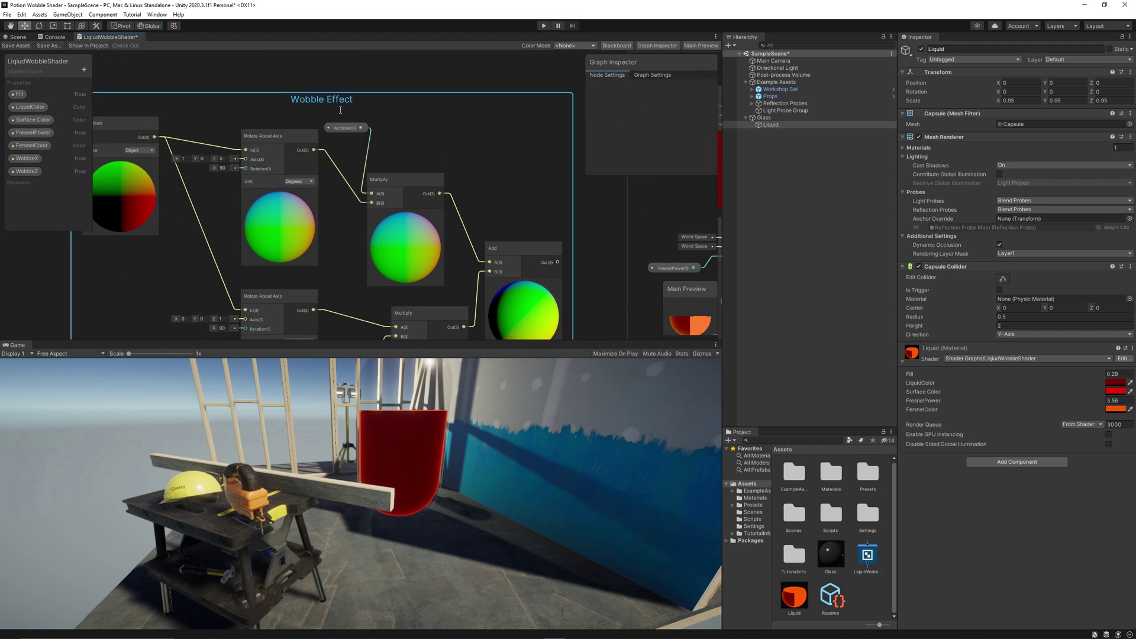
Move the Object and Subtract nodes in the Fill group away from the Split node to make room between them.
scroll(521, 223, "down", 1)
middle_click_drag(520, 224, 283, 94)
scroll(403, 176, "down", 3)
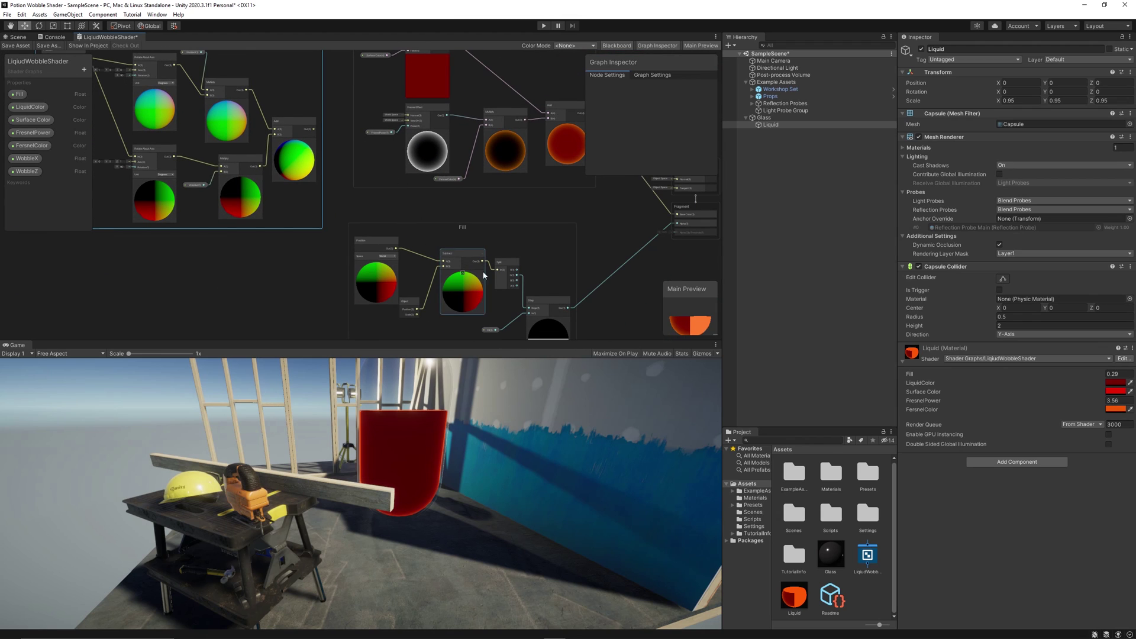
left_click_drag(408, 304, 380, 273)
left_click_drag(467, 204, 434, 222)
scroll(462, 221, "up", 5)
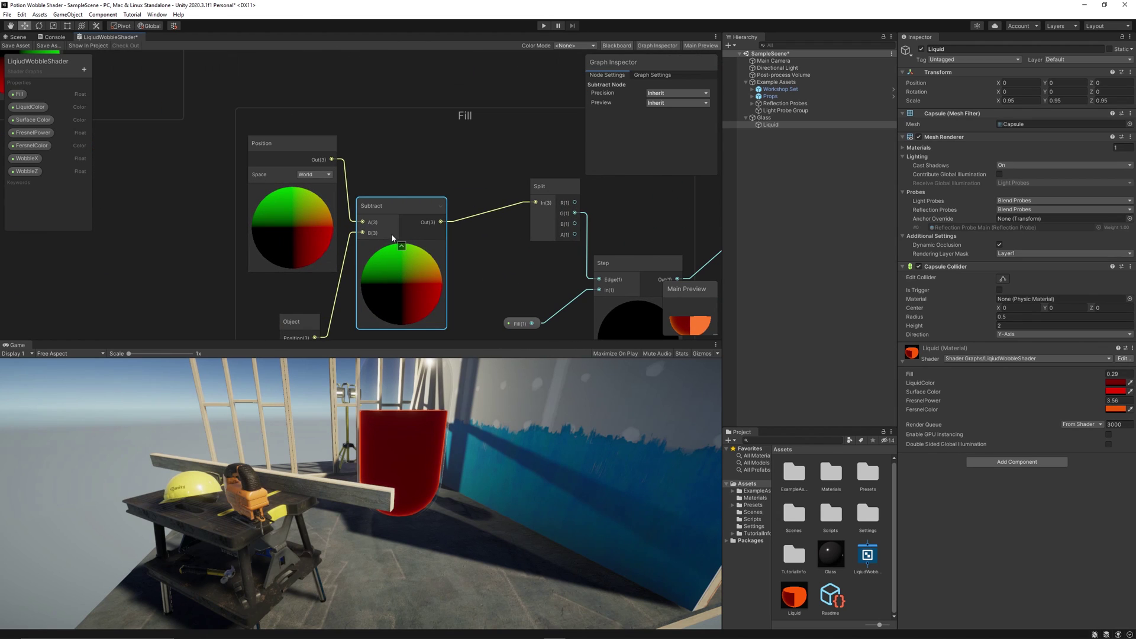
middle_click_drag(392, 235, 398, 213)
middle_click_drag(483, 164, 442, 189)
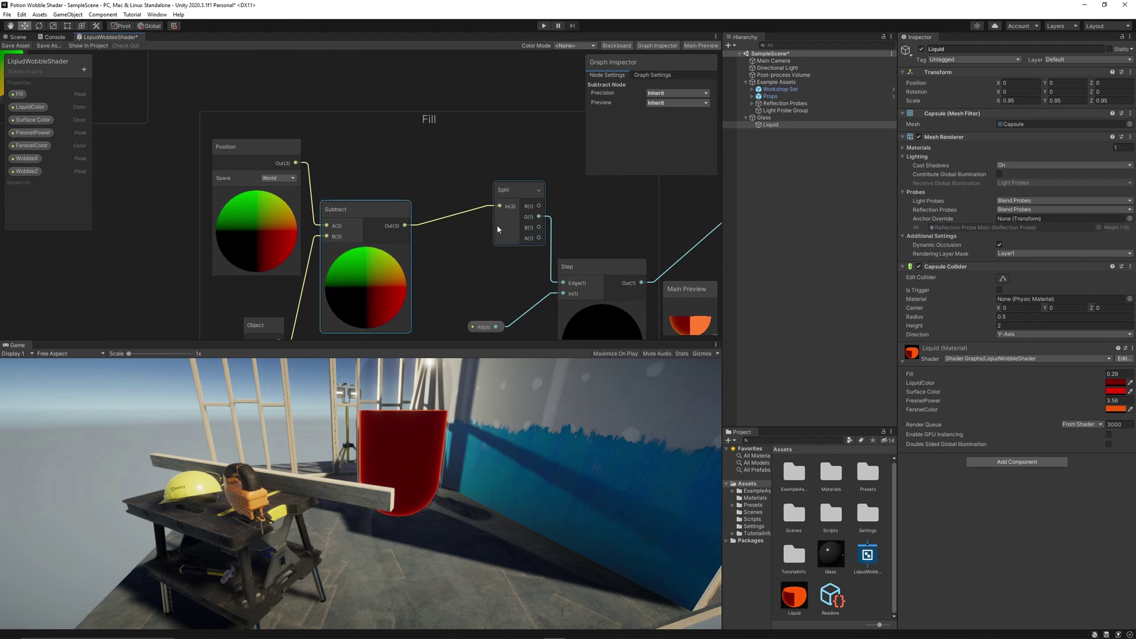
Insert an Add node between Subtract and Split in the Fill group and connect the Subtract output to its B input.
right_click(449, 166)
left_click(445, 172)
right_click(456, 176)
left_click(450, 175)
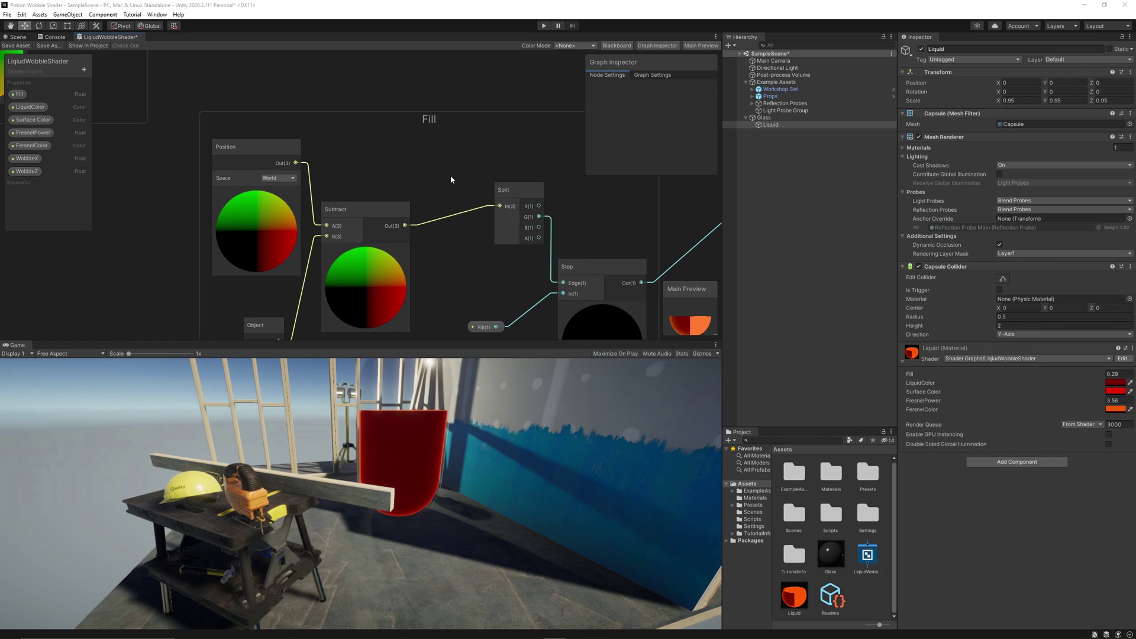
key("space")
type("add")
key("Return")
left_click_drag(477, 186, 444, 148)
left_click_drag(522, 192, 559, 191)
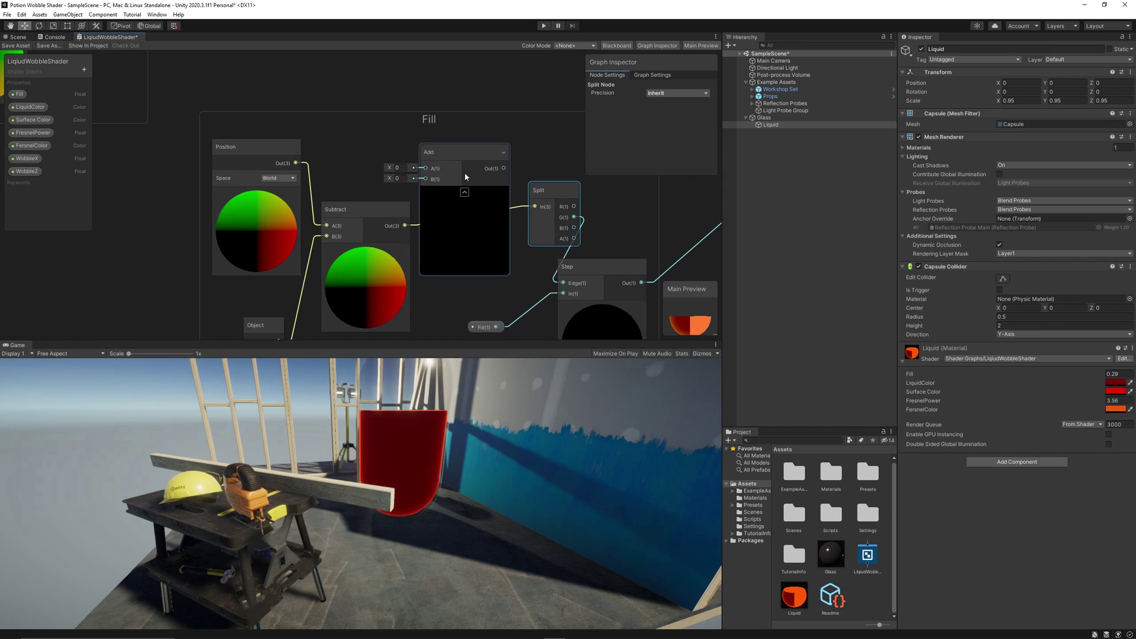
left_click_drag(405, 226, 426, 179)
Connect the Wobble Effect output to input A of the Fill group's Add node, feed that Add into Split, and save the shader.
middle_click_drag(343, 132, 401, 217)
scroll(401, 216, "down", 2)
left_click_drag(241, 59, 463, 256)
left_click_drag(523, 256, 546, 285)
middle_click_drag(568, 252, 551, 234)
scroll(583, 210, "down", 3)
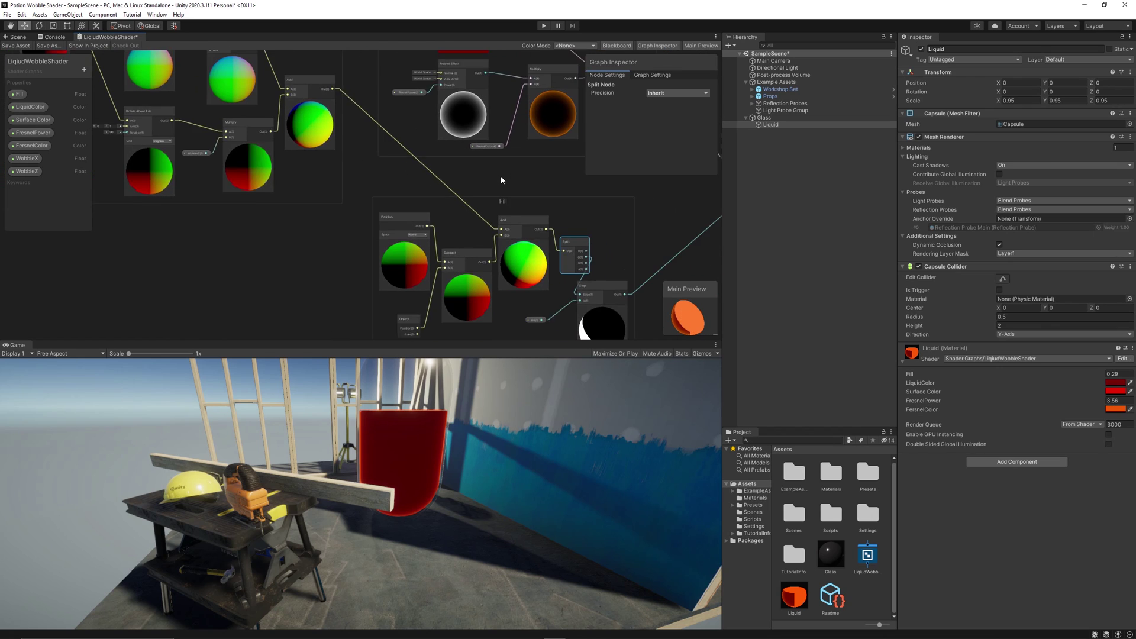
middle_click_drag(501, 179, 274, 169)
left_click(17, 46)
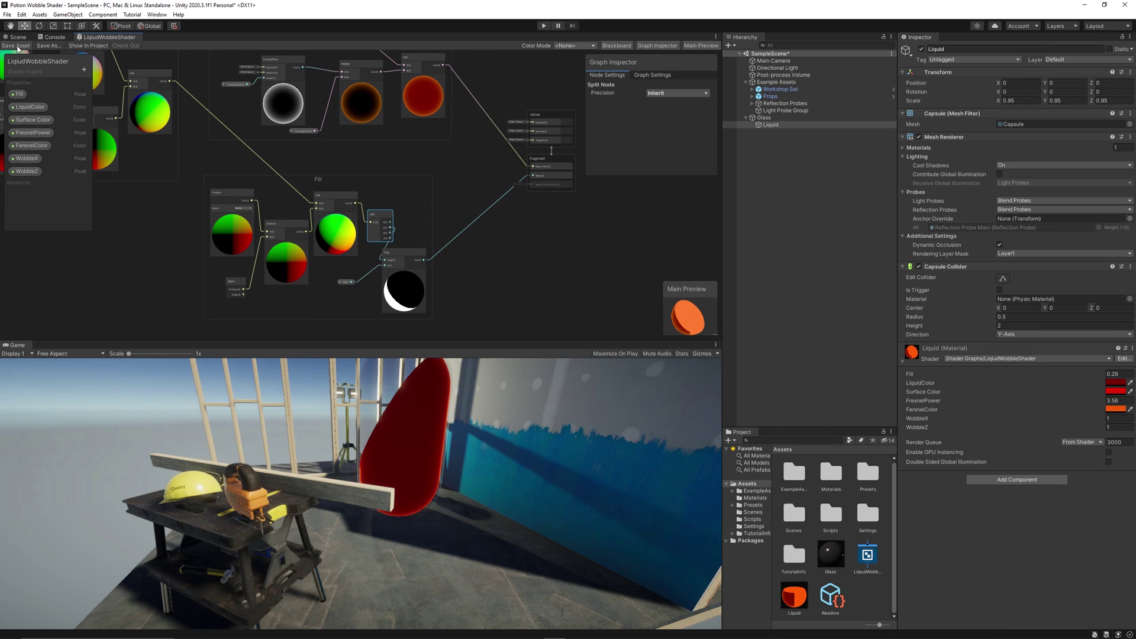
Test the wobble in the Scene view by varying the Liquid material's WobbleX to -0.076 and WobbleZ to -0.156.
left_click(18, 37)
left_click_drag(945, 421, 918, 427)
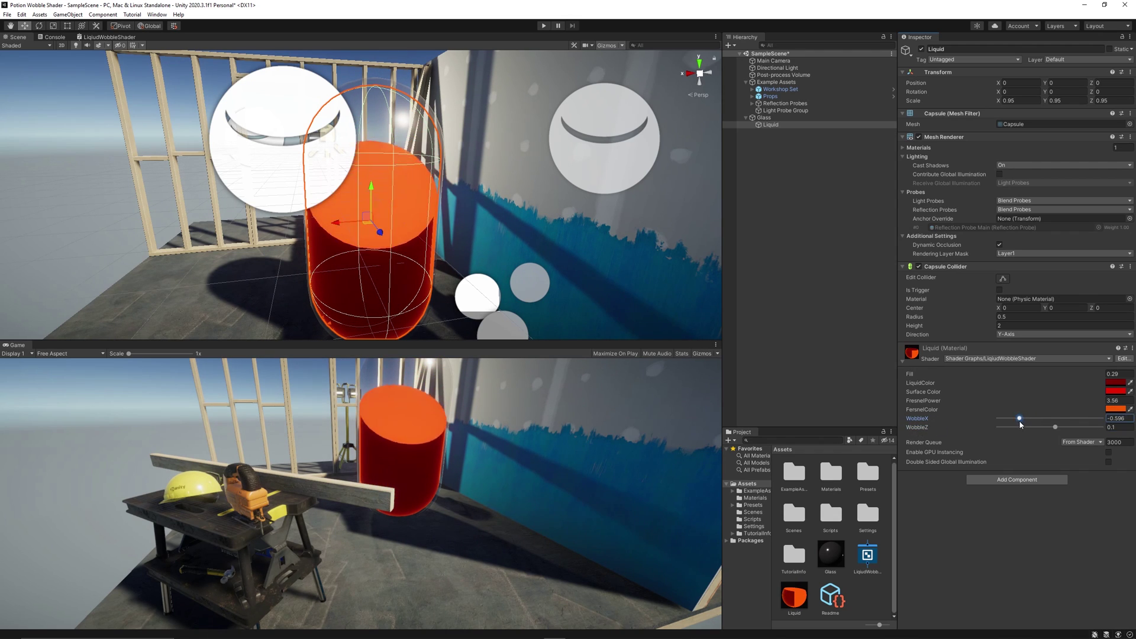
left_click_drag(1019, 422, 1046, 418)
In the Wobble Effect group, swap the wobble properties so WobbleZ feeds the upper Multiply node, tidy its position and save the shader.
left_click(90, 38)
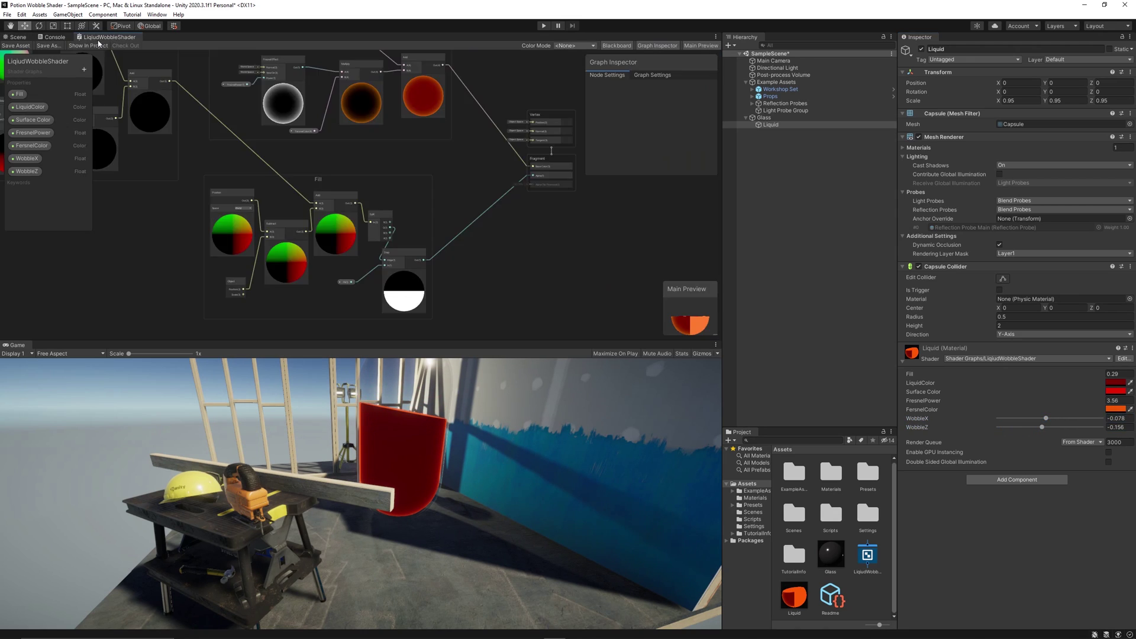
middle_click_drag(217, 110, 460, 201)
scroll(172, 74, "up", 3)
left_click_drag(352, 97, 361, 168)
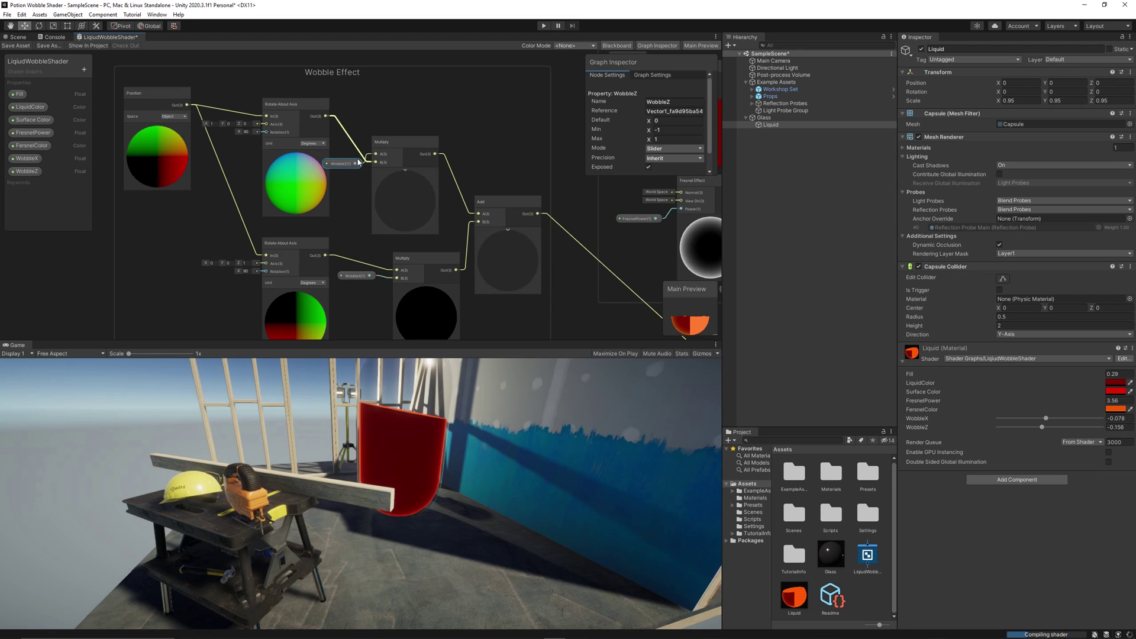
left_click_drag(339, 163, 347, 112)
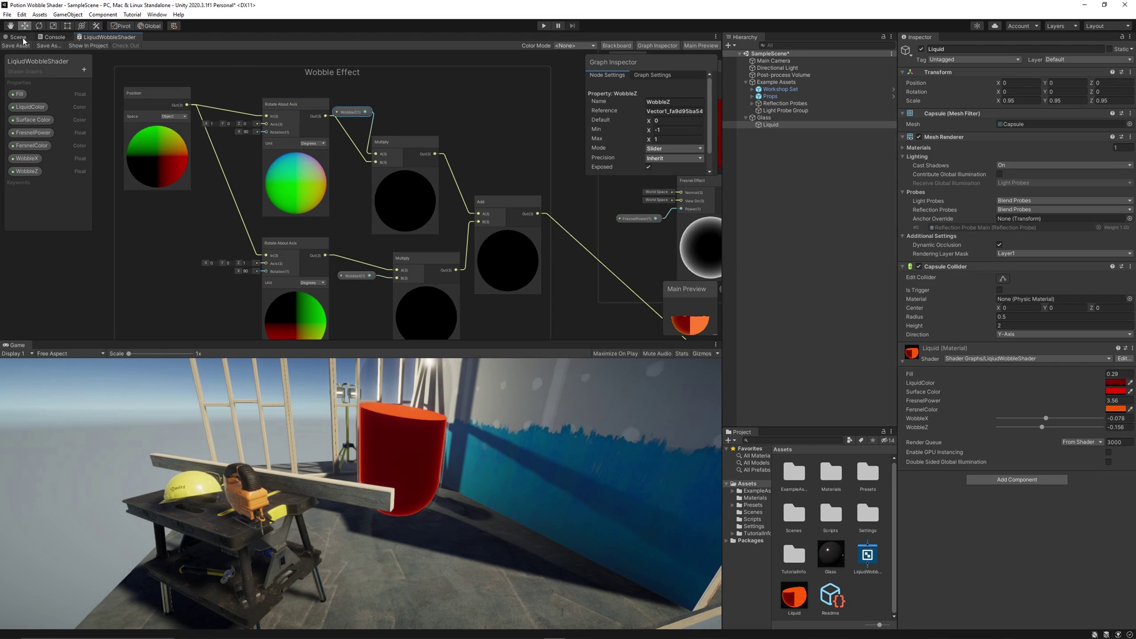
In the Scene view, adjust the Liquid material's WobbleX to -0.095 and WobbleZ to -0.087.
left_click(19, 37)
mouse_move(1046, 419)
left_mouse_down()
mouse_move(1014, 419)
mouse_move(1055, 419)
mouse_move(1035, 428)
mouse_move(1038, 418)
mouse_move(1046, 426)
left_mouse_up()
left_click_drag(1043, 419, 1046, 418)
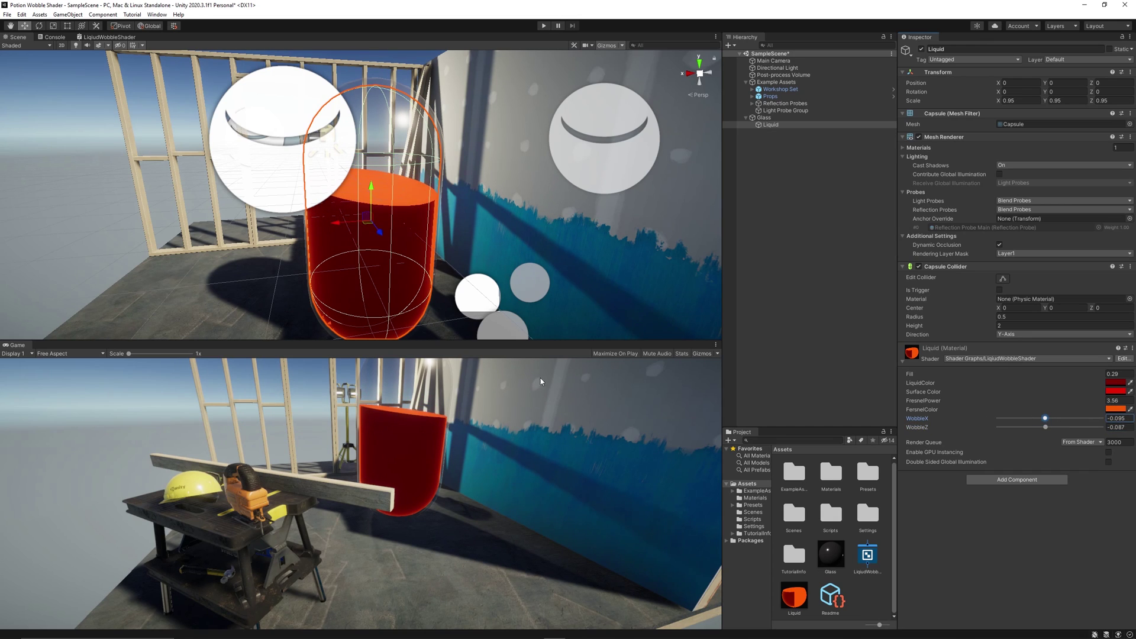
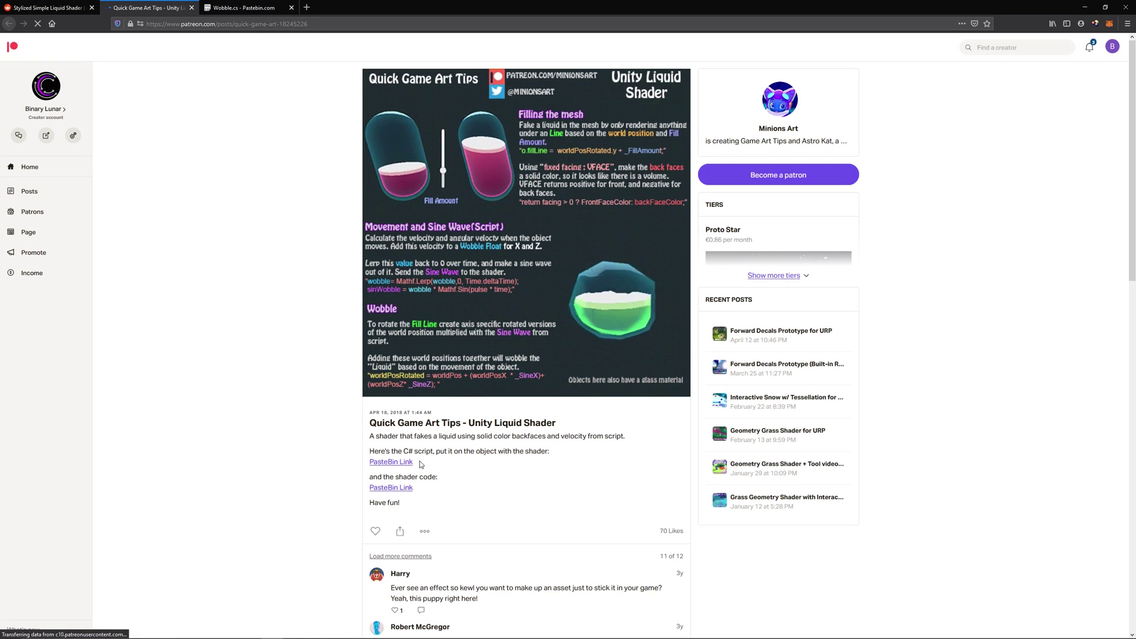
Open the Wobble.cs script page on Pastebin and read through its variables and Update code.
left_click(244, 7)
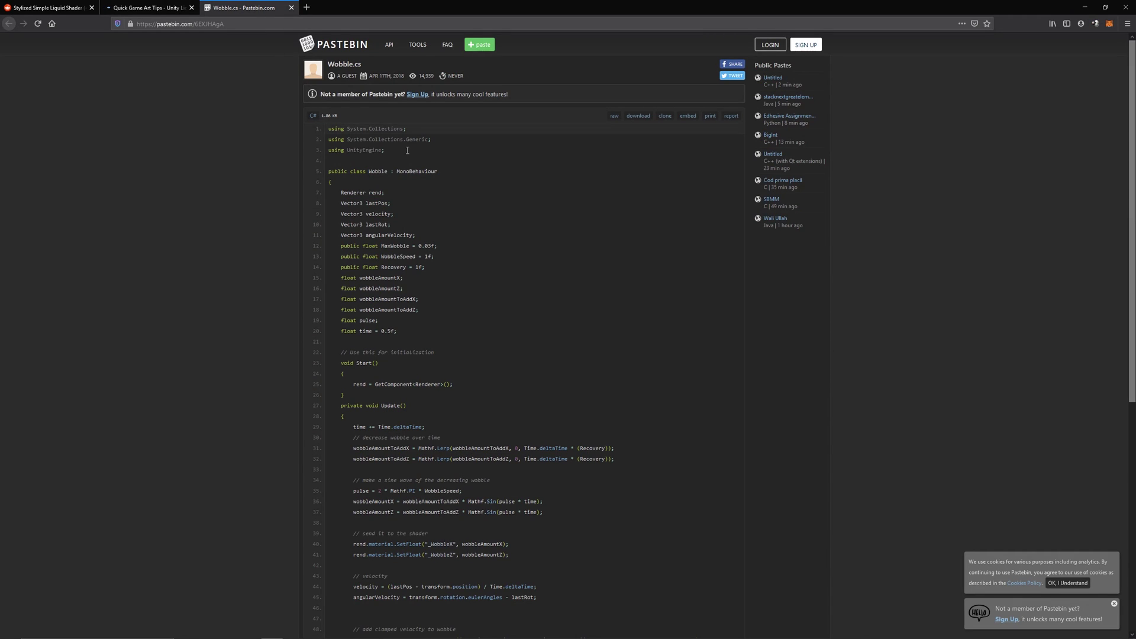
scroll(511, 300, "down", 1)
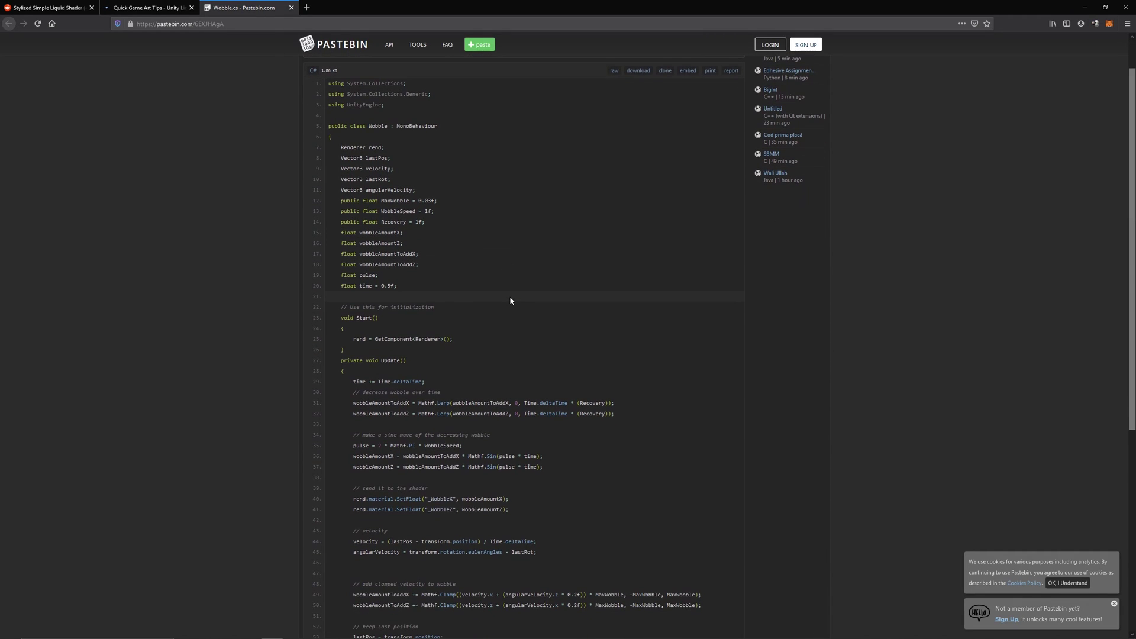
scroll(521, 308, "up", 2, "ctrl")
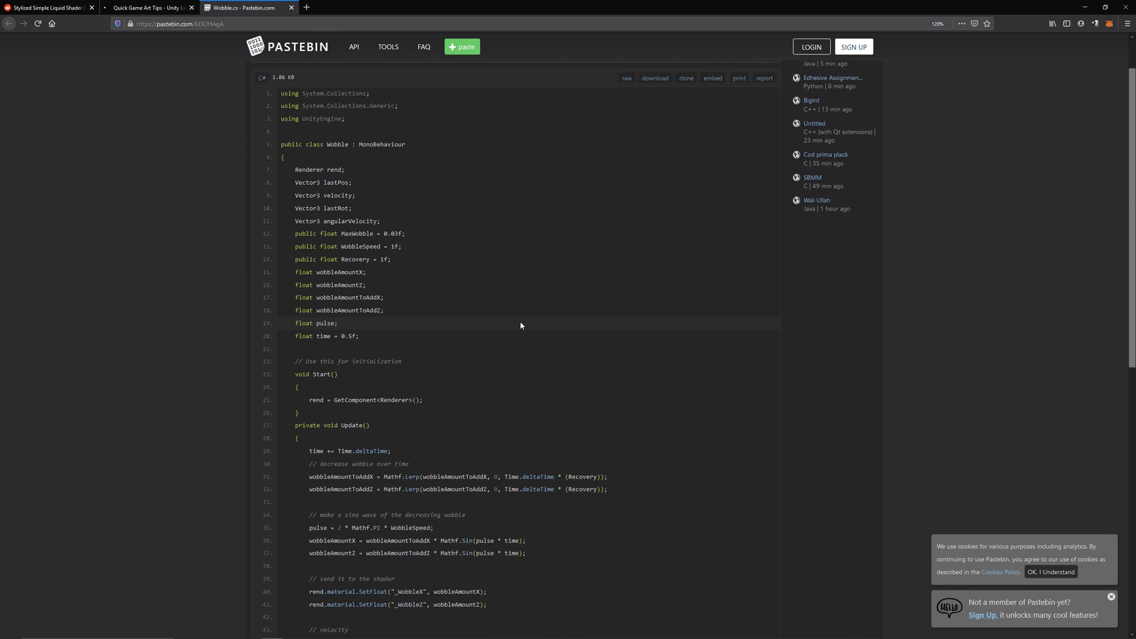
scroll(521, 326, "down", 2)
scroll(521, 326, "down", 2)
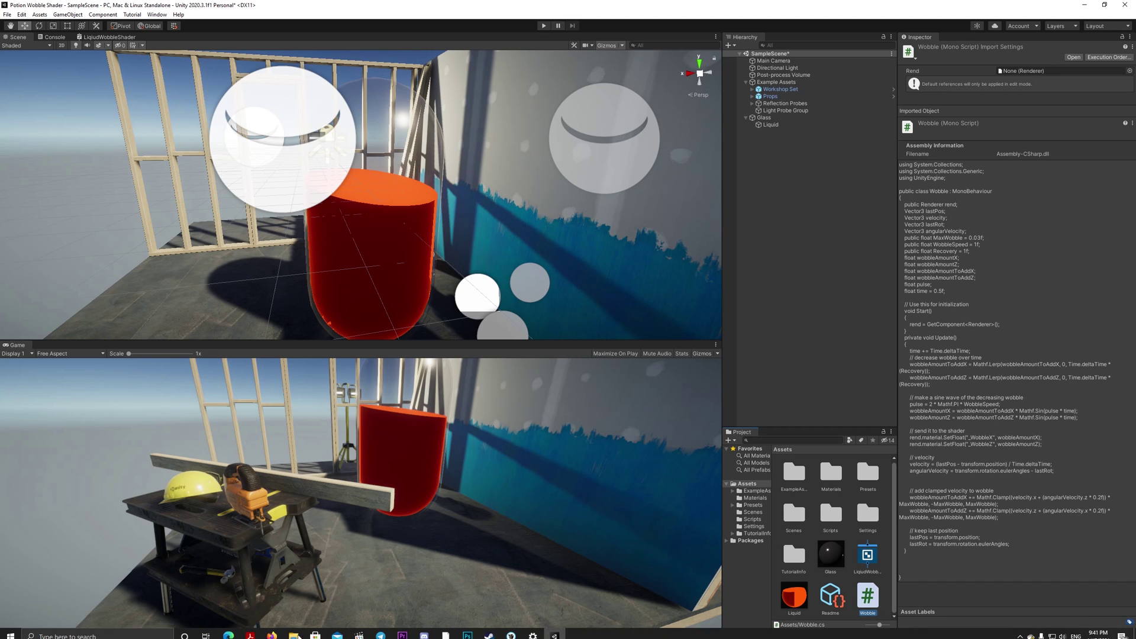
Revisit the Minions Art Unity Liquid Shader post in the browser and return to Unity.
left_click(283, 631)
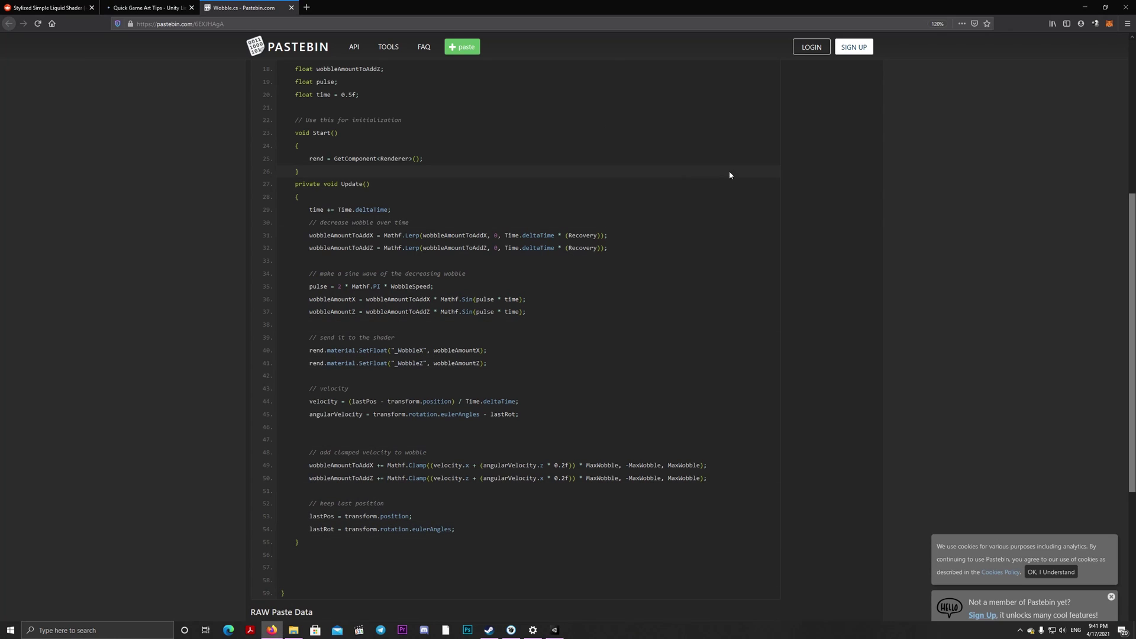
left_click(163, 7)
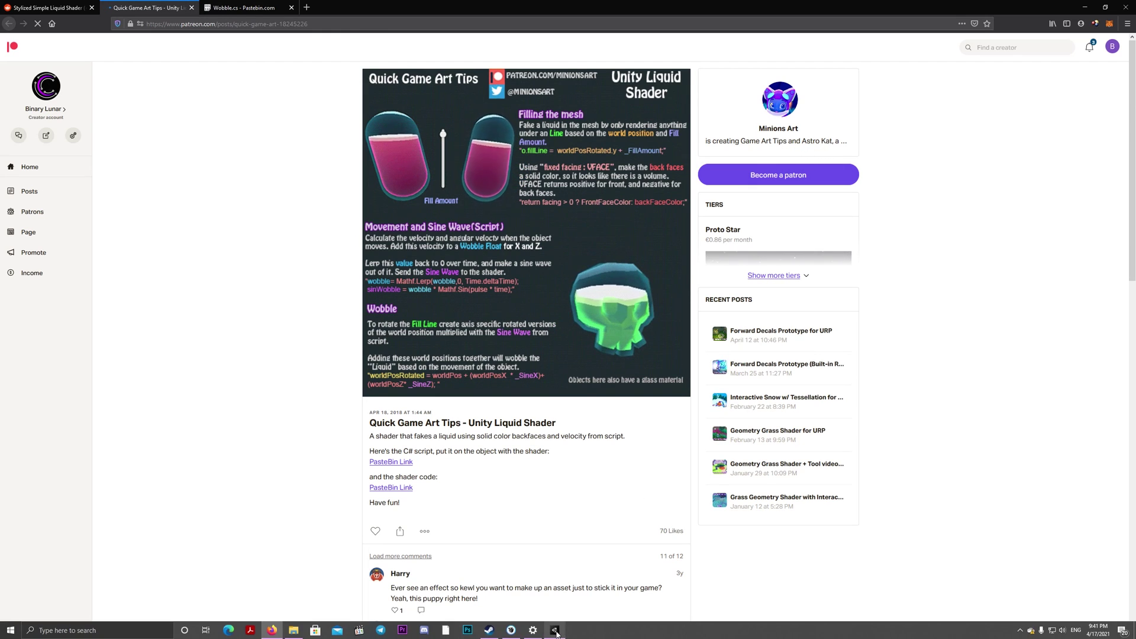
left_click(556, 631)
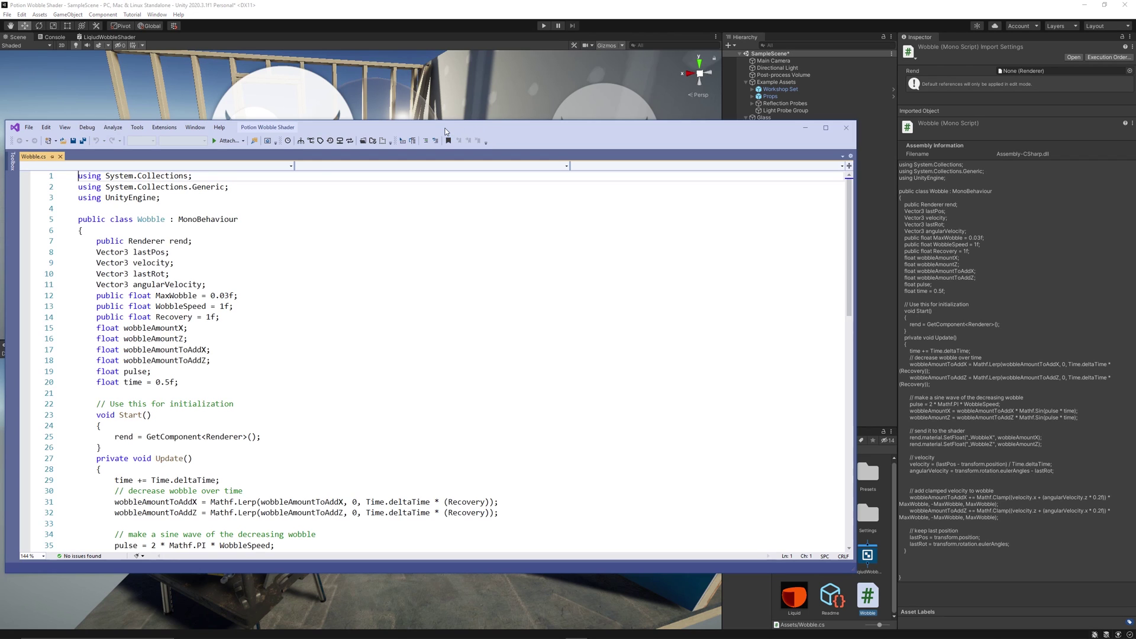
In Visual Studio, examine Wobble.cs down to the lines that send the wobble values to the shader.
left_click_drag(442, 130, 566, 128)
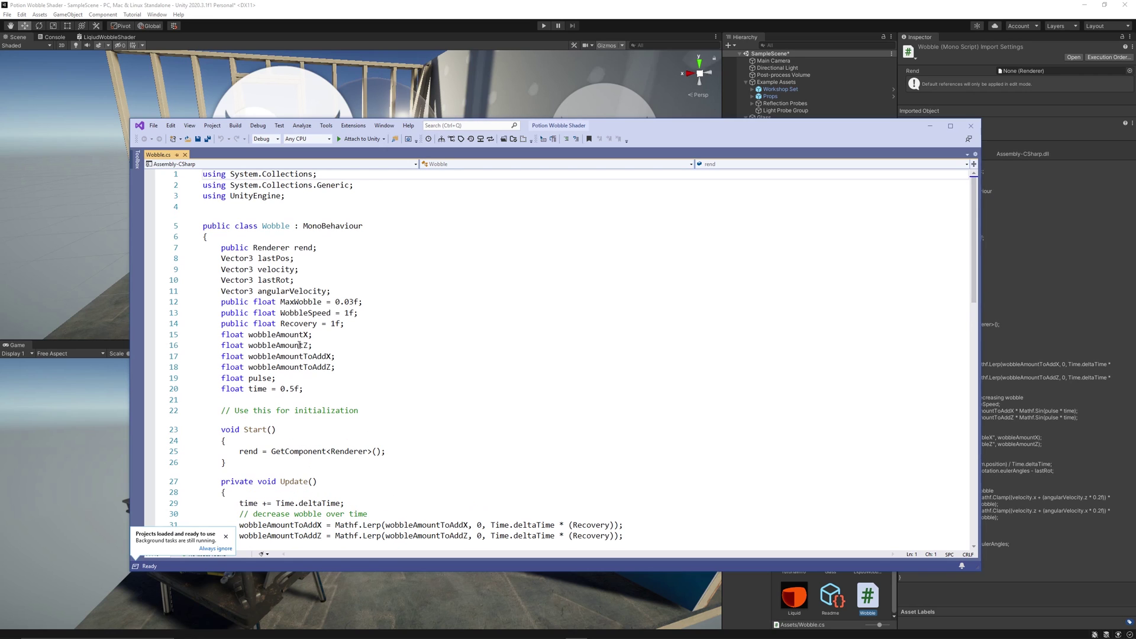
scroll(339, 349, "down", 4)
scroll(339, 349, "down", 4)
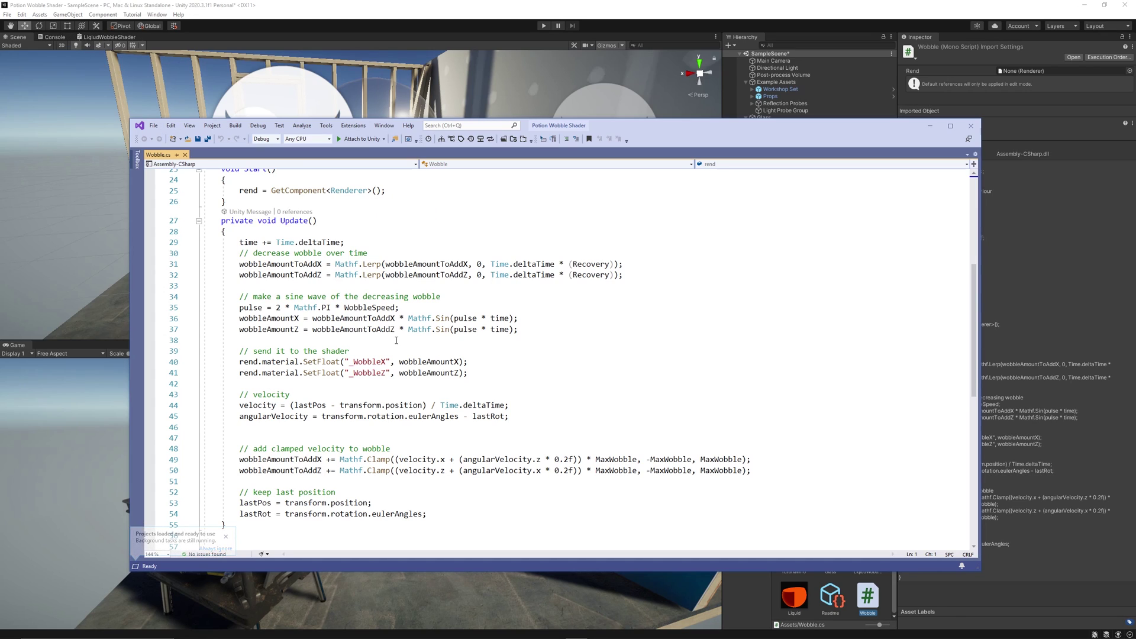
In the LiquidWobbleShader graph, set the WobbleX property's Reference to _WobbleX.
left_click(117, 40)
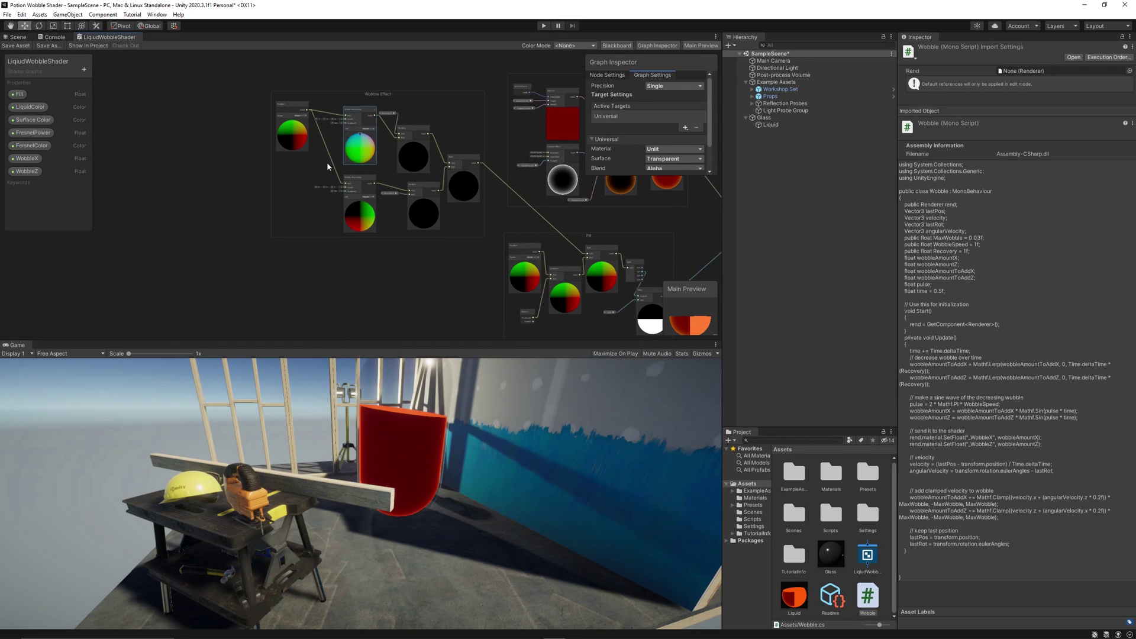
scroll(148, 189, "up", 2)
left_click(27, 158)
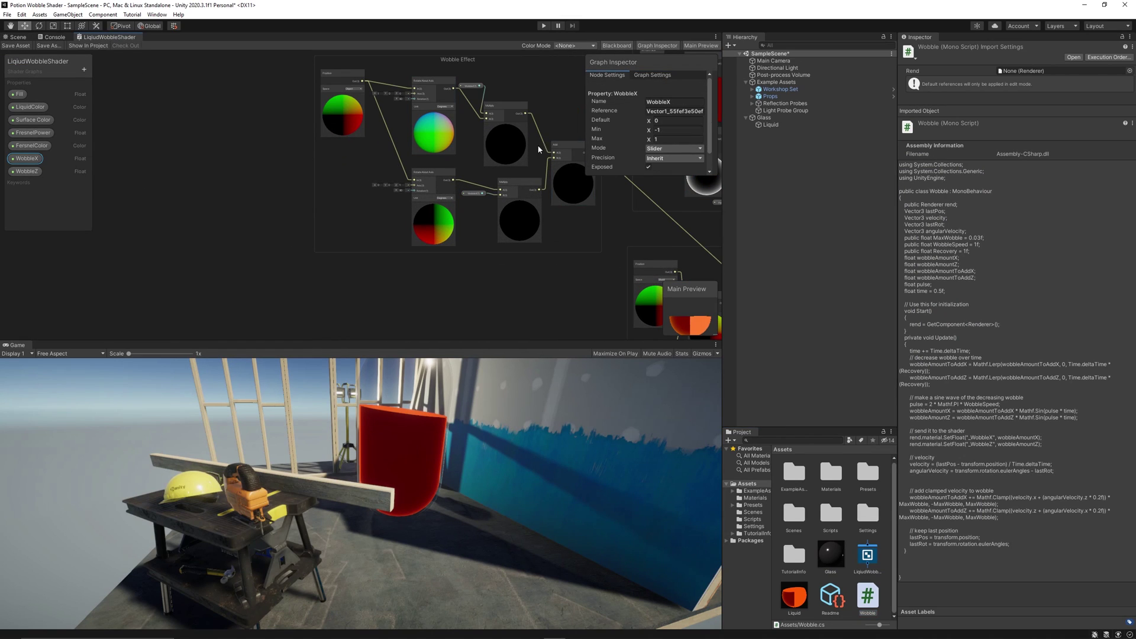
middle_click_drag(539, 149, 411, 221)
left_click(671, 112)
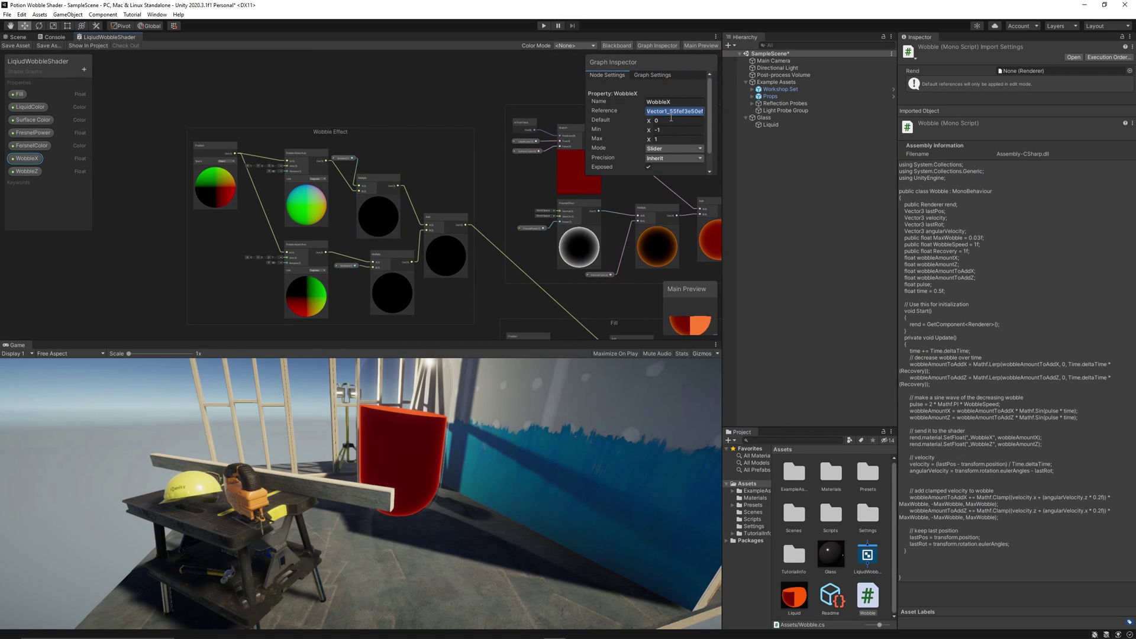
key("BackSpace")
Copy _WobbleZ from Wobble.cs in Visual Studio, use it as the WobbleZ property's Reference in the Unity graph, and save the shader.
left_click(576, 630)
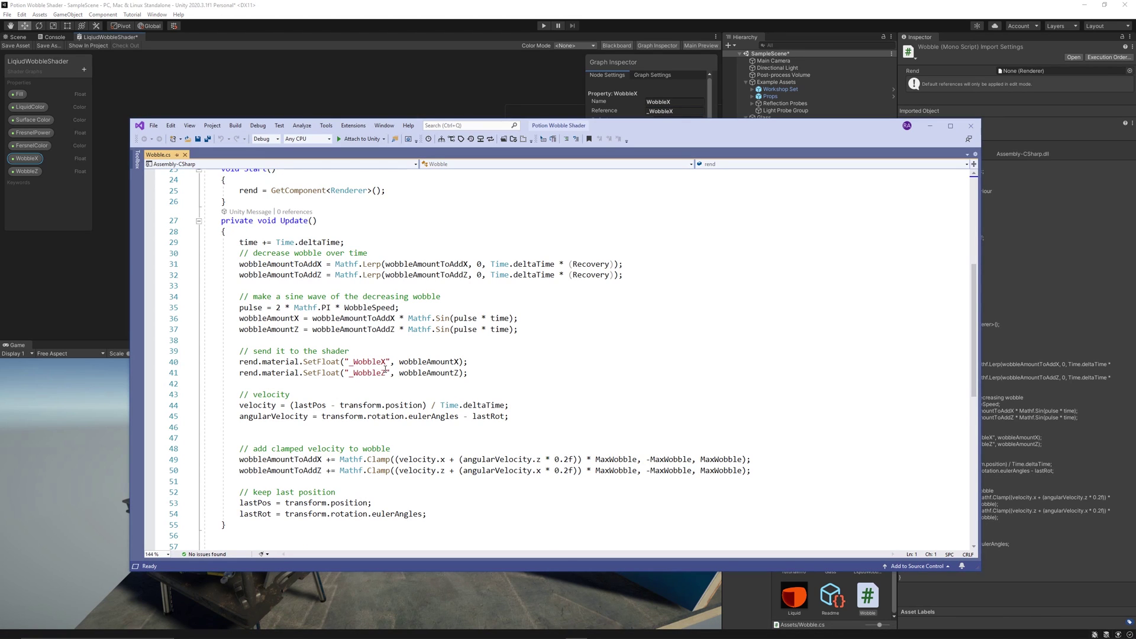
left_click_drag(386, 372, 355, 378)
key("ctrl+c")
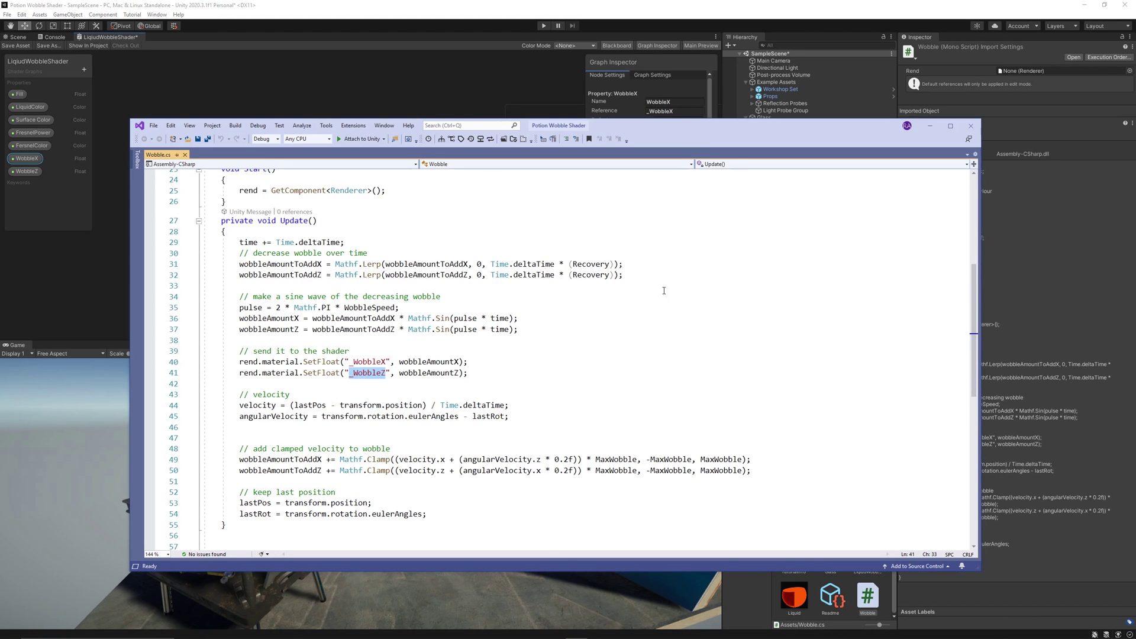
left_click(20, 182)
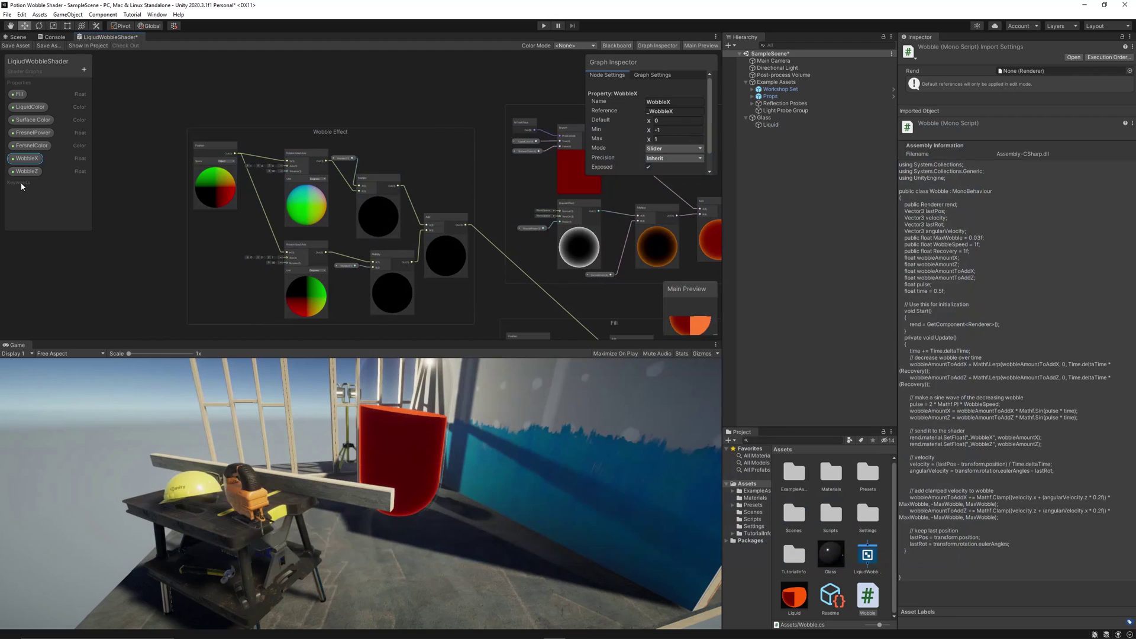
left_click(27, 171)
left_click(674, 111)
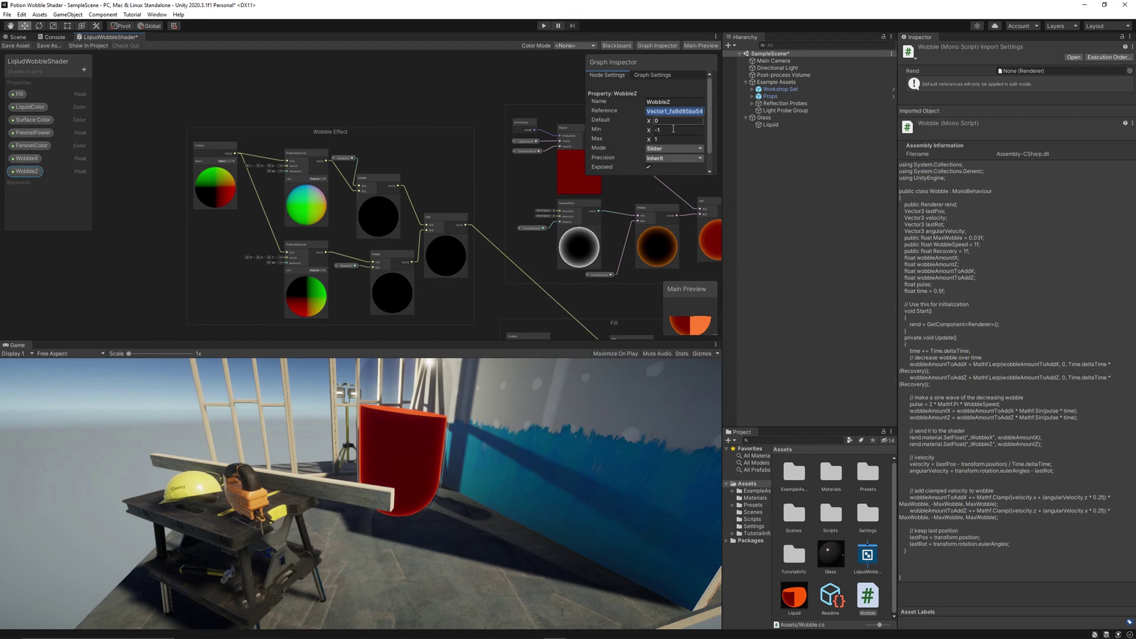
key("ctrl+v")
left_click(22, 46)
Add the Wobble script to the Liquid object as a component.
left_click(53, 38)
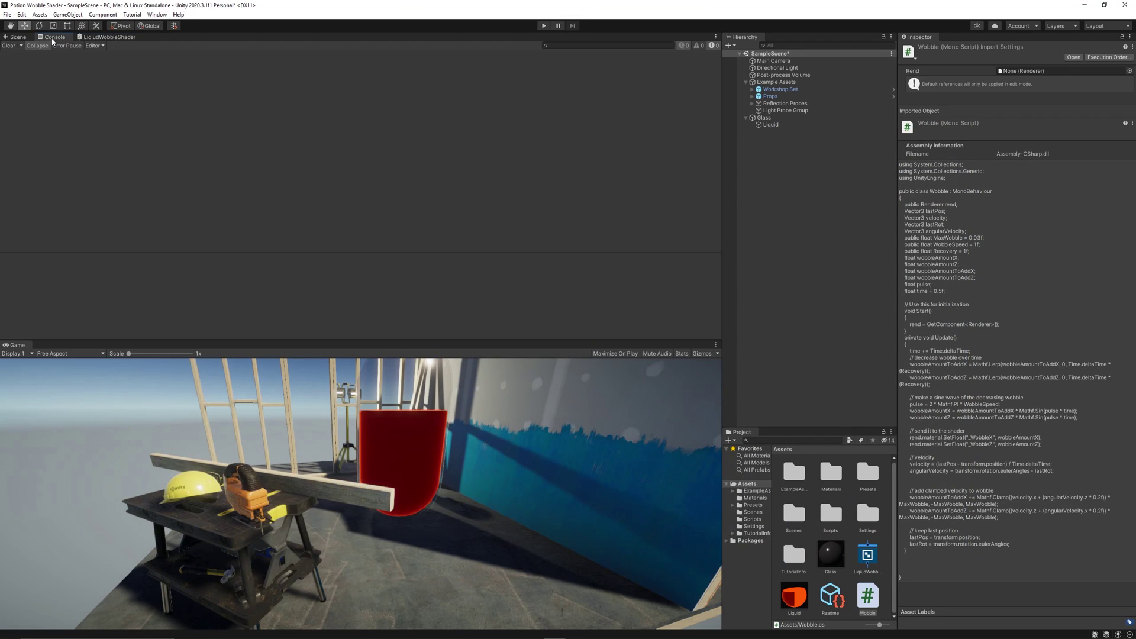
left_click(784, 123)
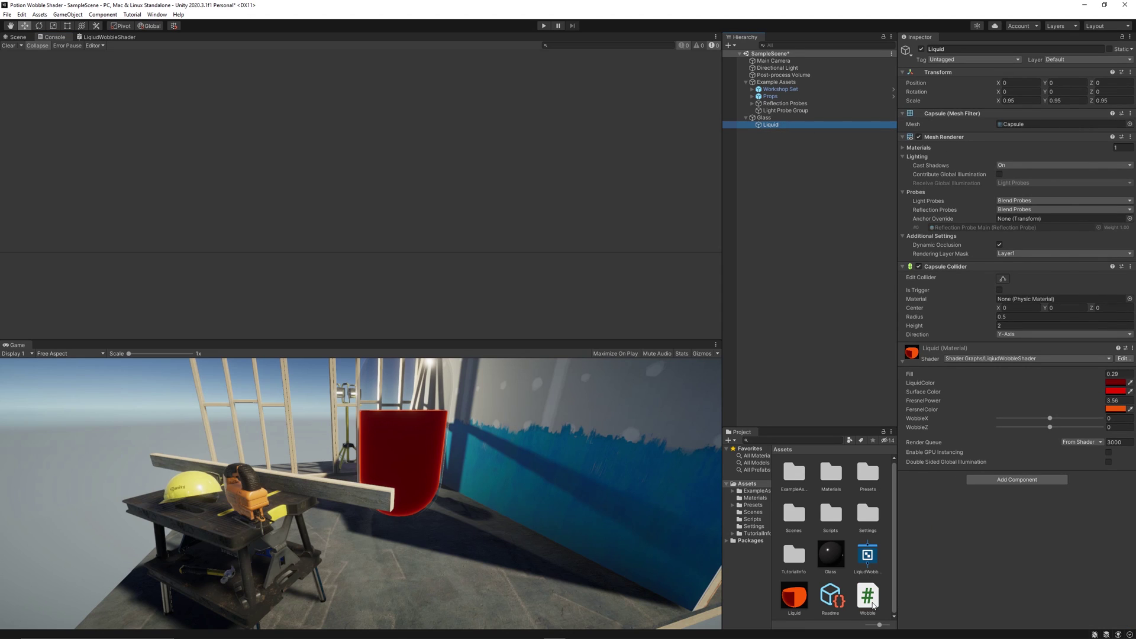
left_click_drag(870, 604, 993, 531)
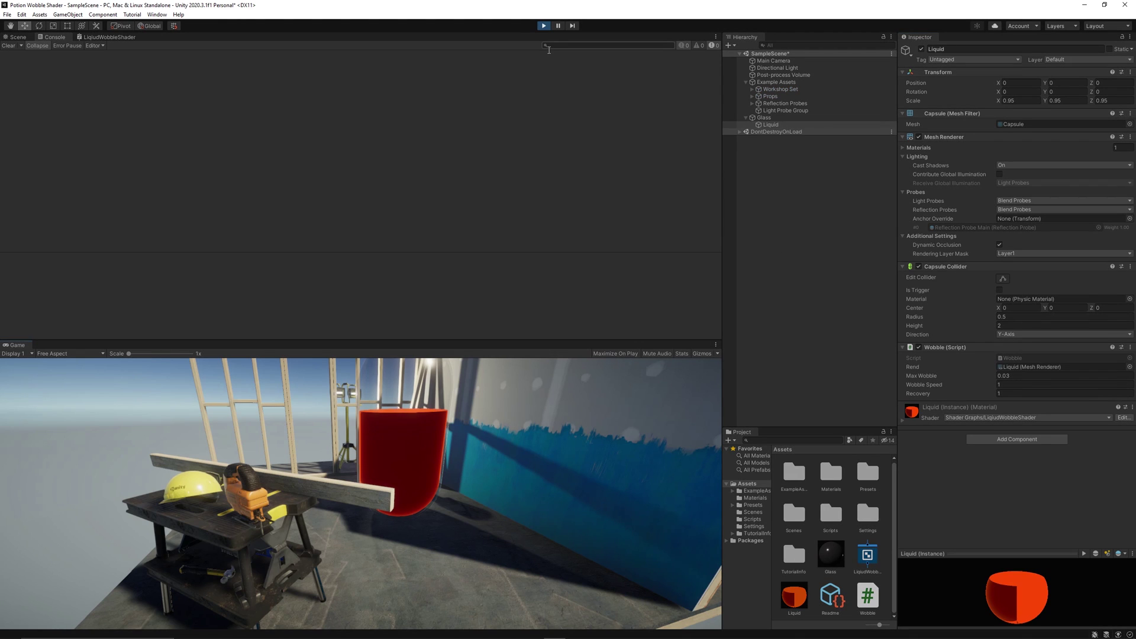
In Play mode, move and rotate the Glass capsule in the Scene view to test the liquid's wobble.
left_click(18, 37)
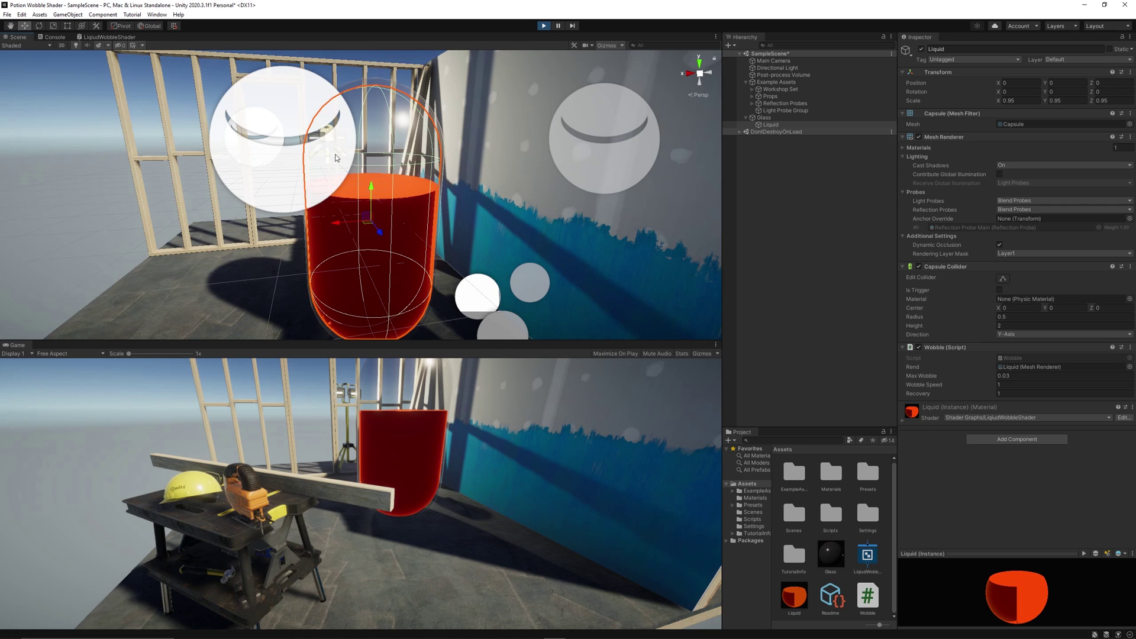
left_click_drag(367, 222, 423, 220)
left_click(373, 218)
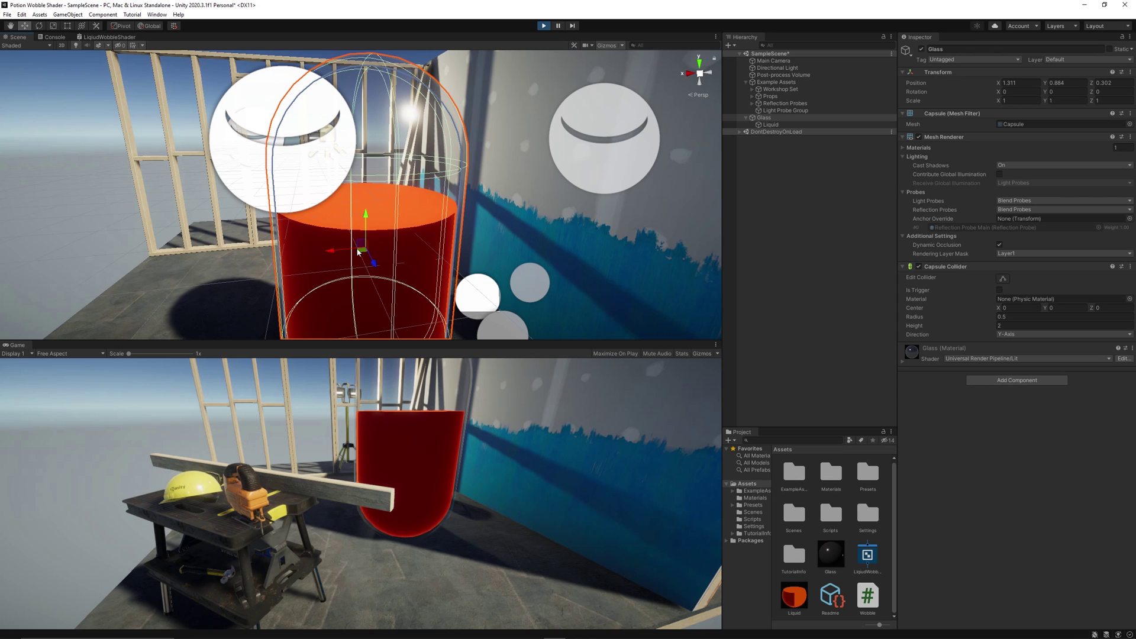
left_click_drag(361, 252, 388, 220)
key("e")
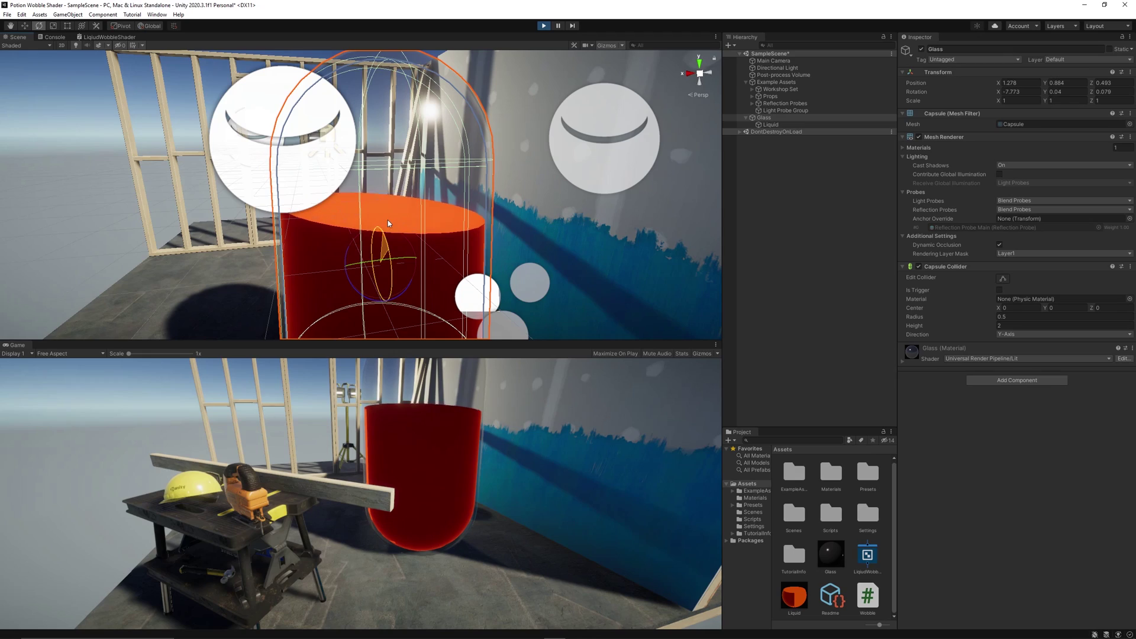
middle_click_drag(408, 226, 432, 251)
right_click_drag(433, 250, 468, 283)
scroll(450, 256, "down", 5)
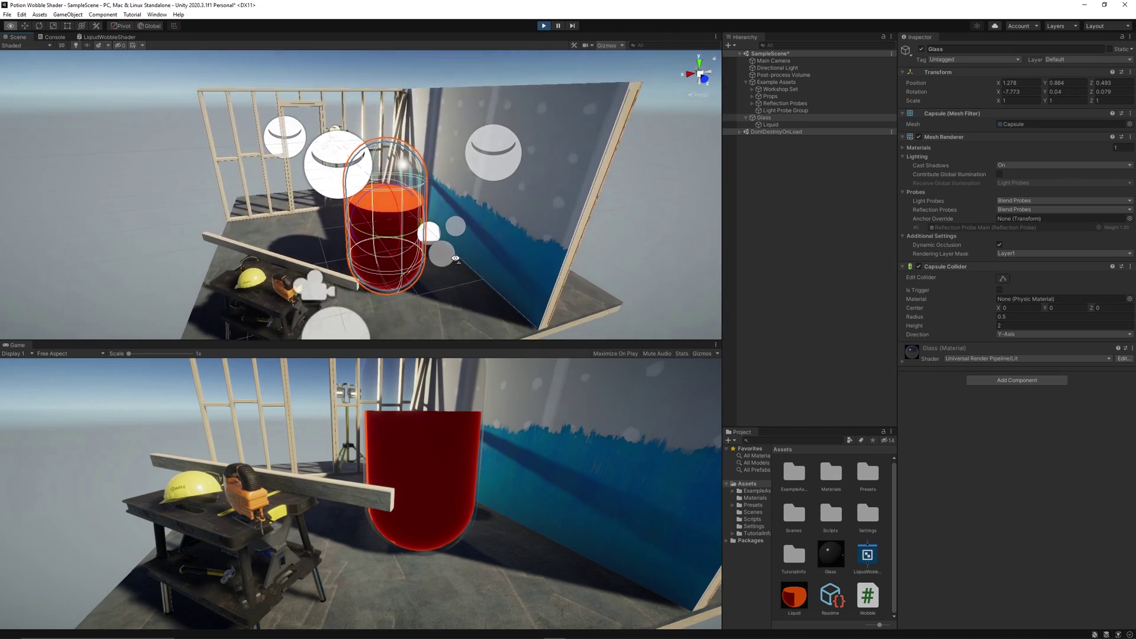
scroll(450, 255, "up", 4)
middle_click_drag(459, 256, 450, 256)
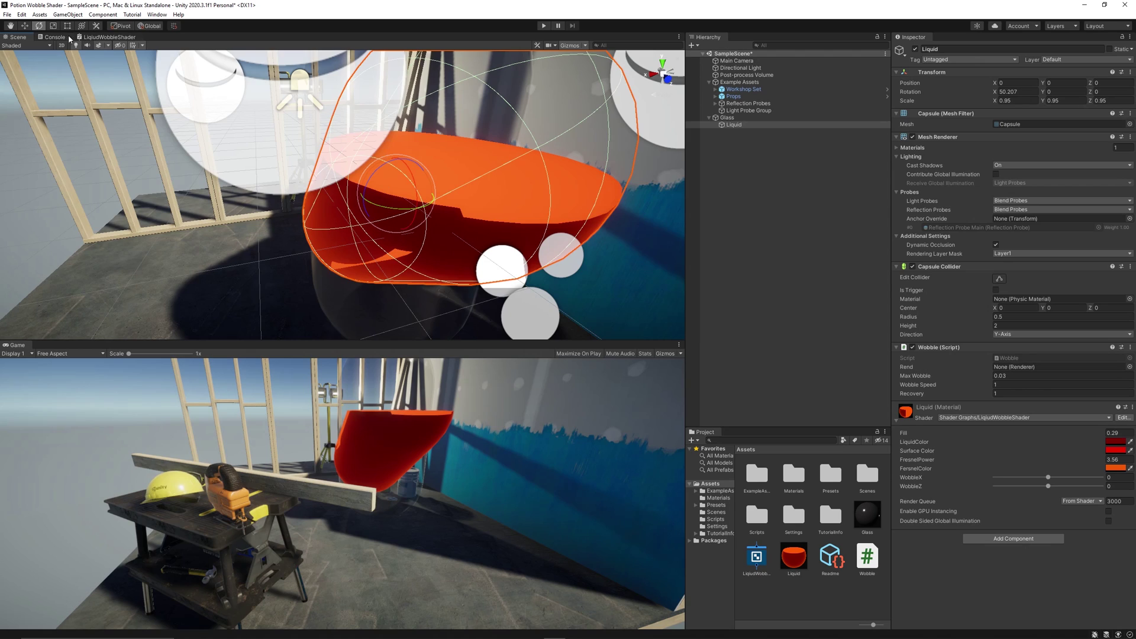
Check the graph's surface settings and rotate the Liquid to about 56 degrees on X to examine its surface rendering.
left_click(83, 38)
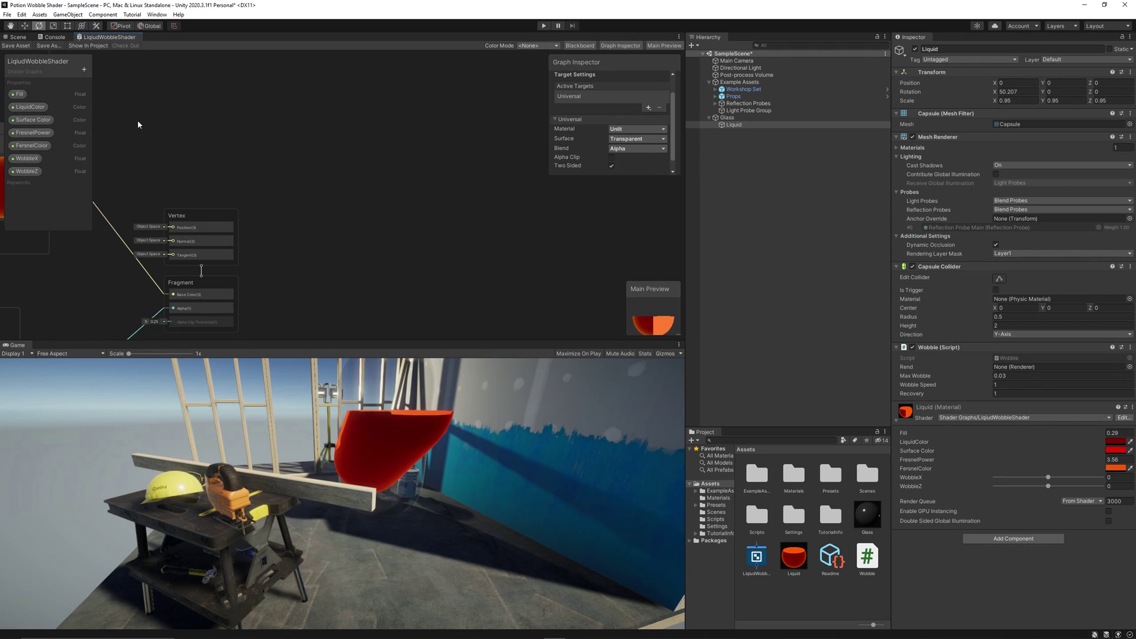
left_click(20, 38)
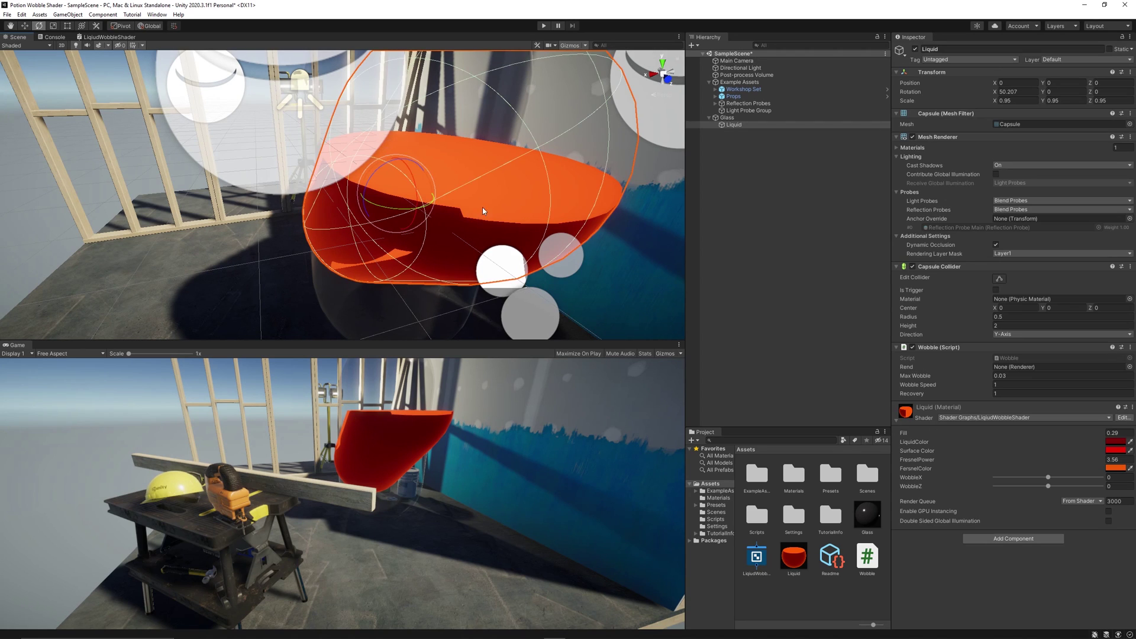
left_click_drag(419, 192, 420, 199)
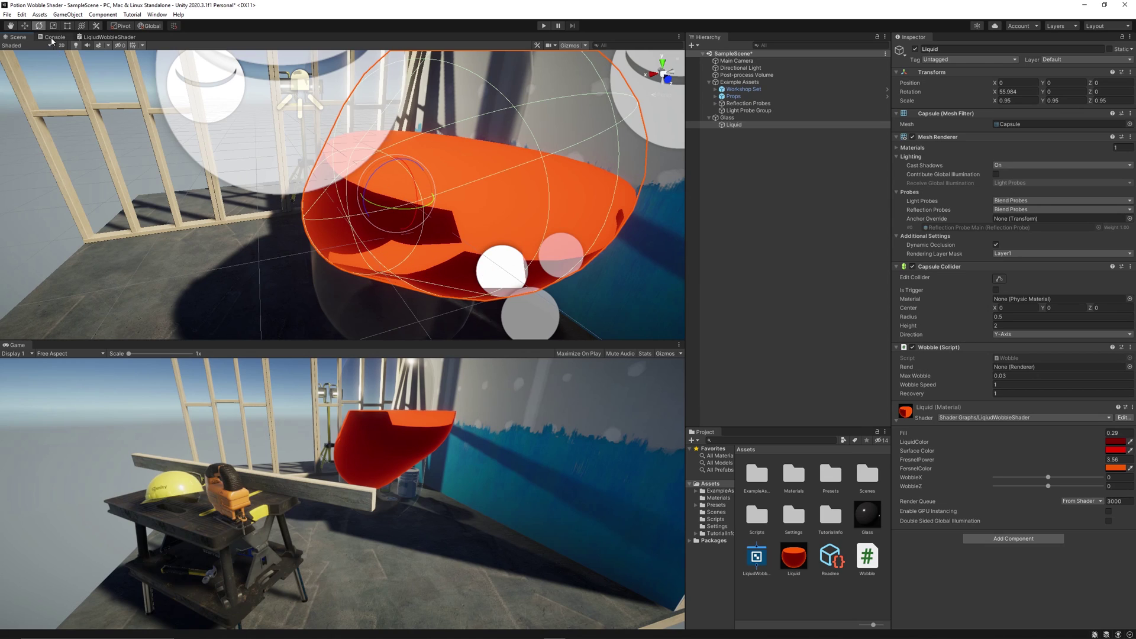
Set the shader graph's Surface to Opaque, enable Alpha Clip, and save the asset.
left_click(81, 37)
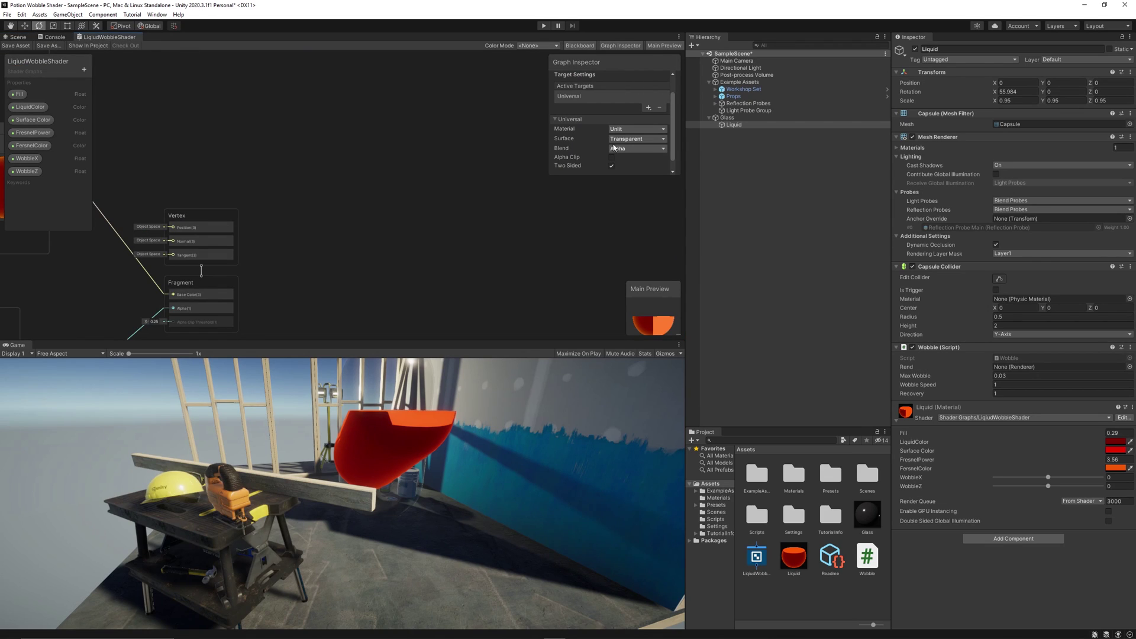
left_click(616, 143)
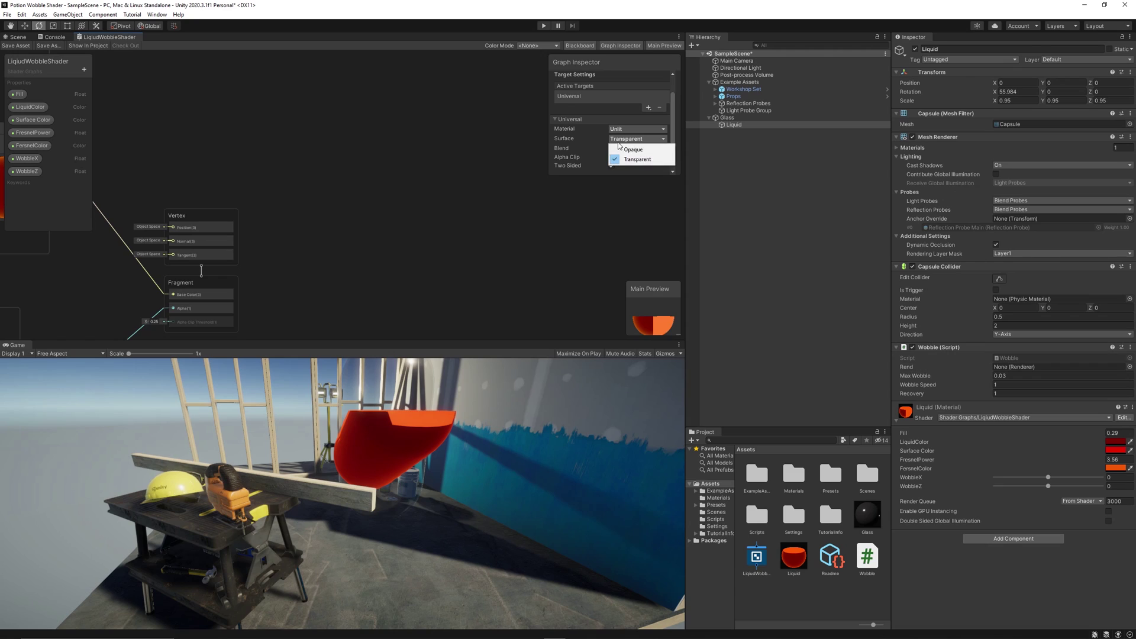
left_click(612, 147)
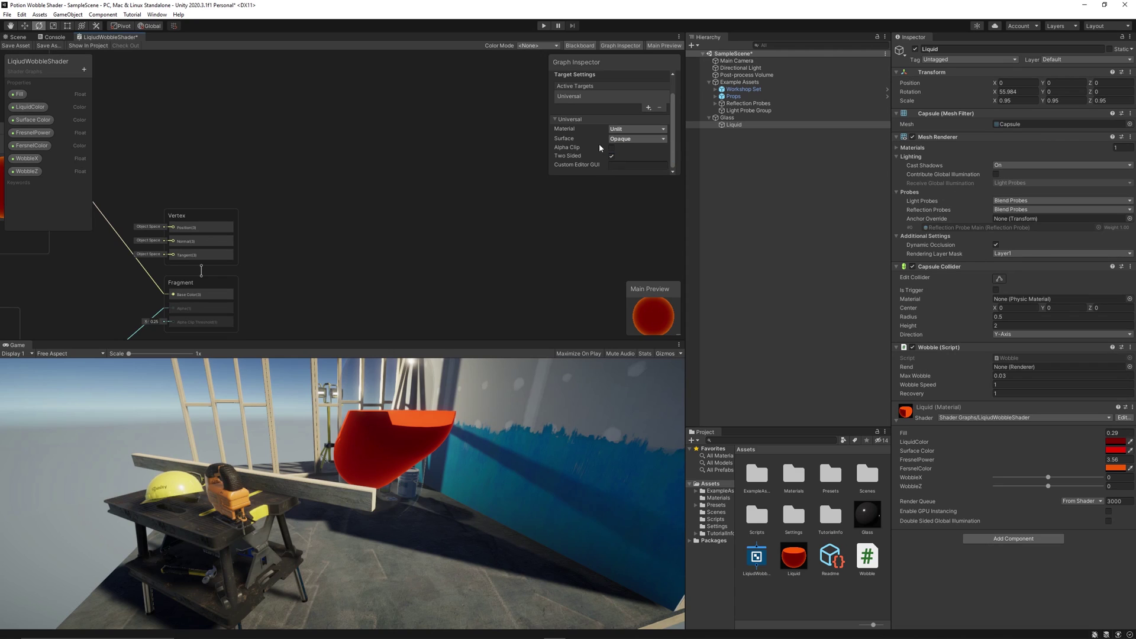
left_click(16, 46)
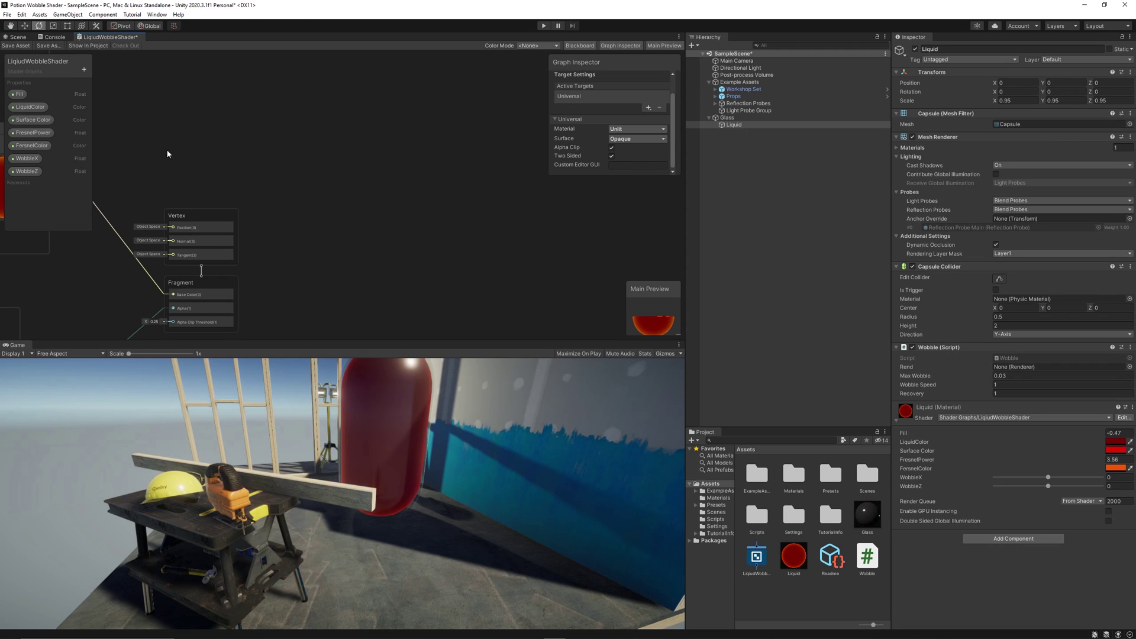
left_click(16, 47)
Set the Liquid material's Fill to 0.17 and start Play mode.
left_click(21, 37)
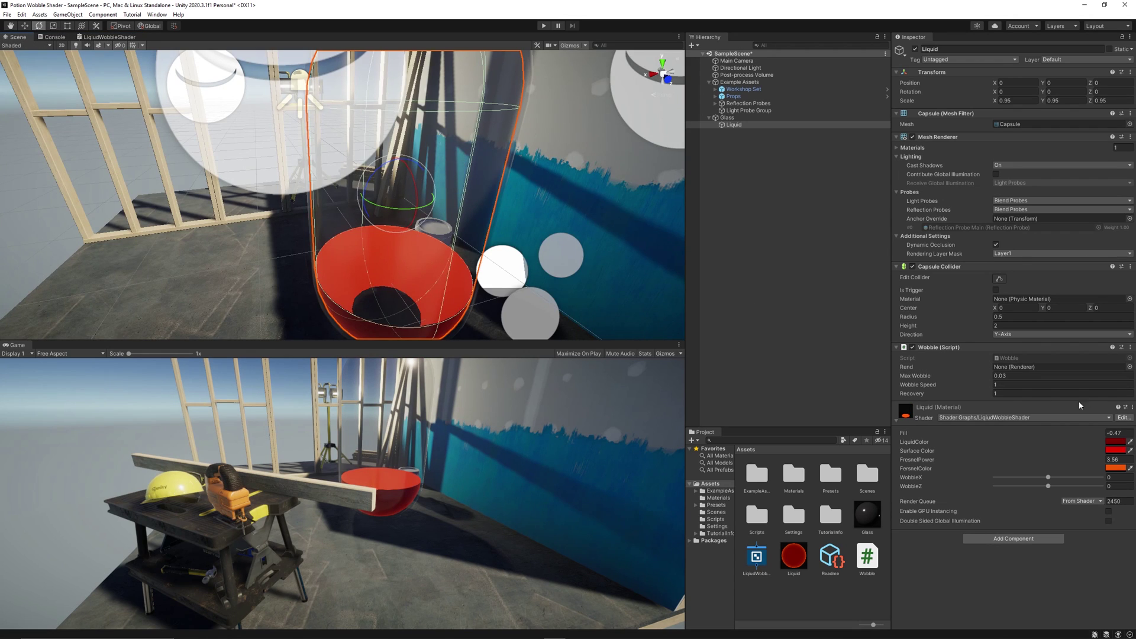
left_click(1112, 433)
type("0.05")
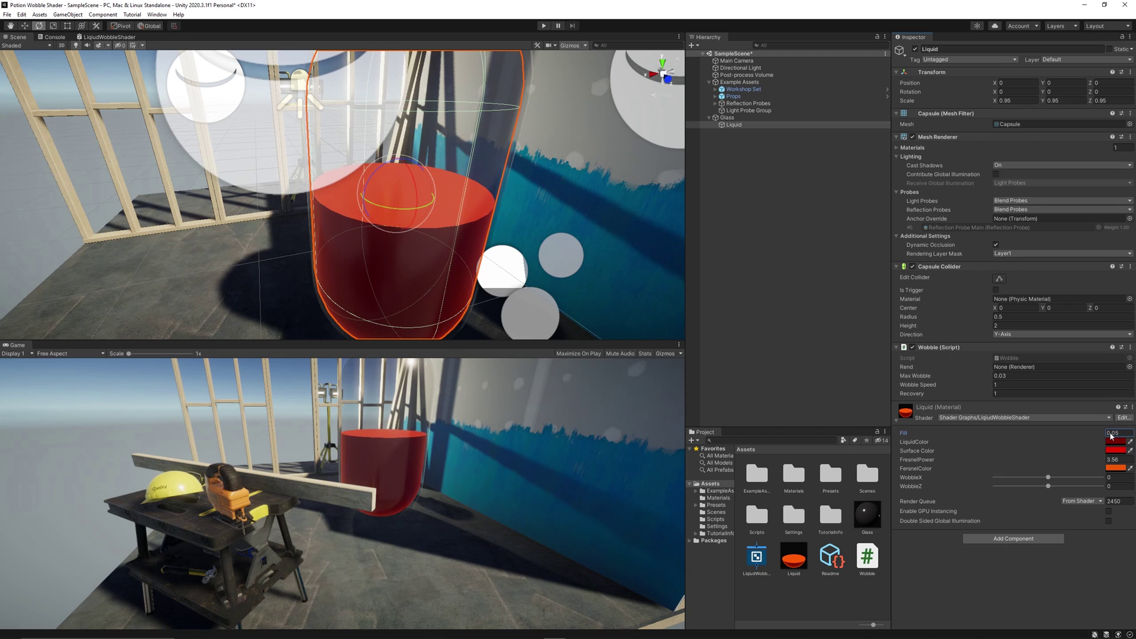
left_click_drag(1111, 433, 1100, 429)
left_click(544, 26)
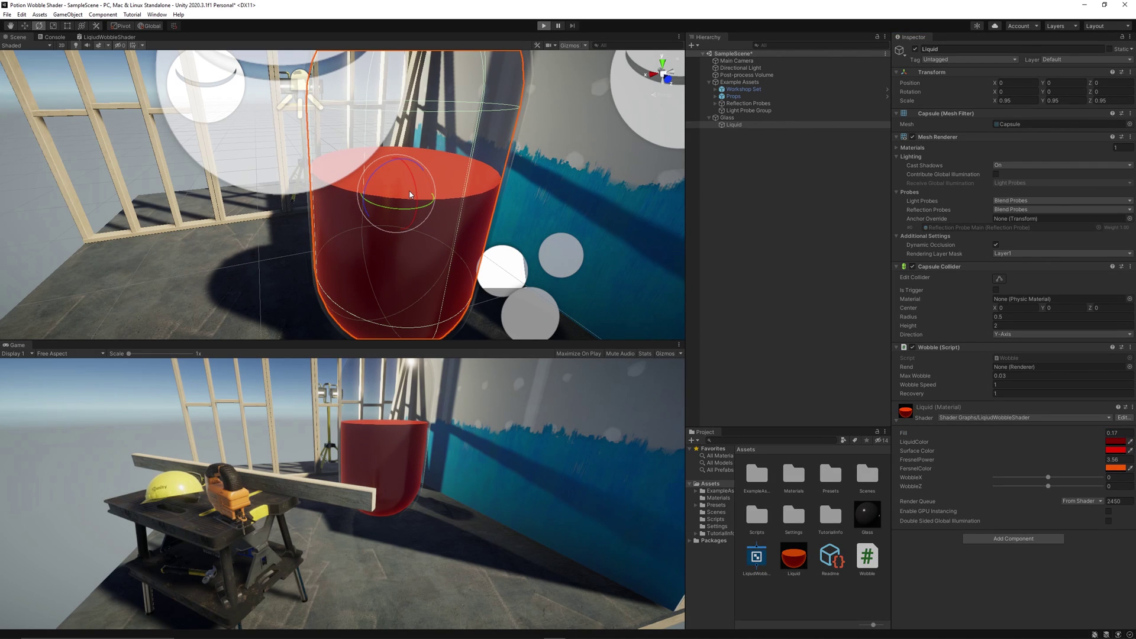
Rotate and move the outer glass capsule in the Scene view during Play mode to test how the liquid wobbles.
left_click_drag(409, 194, 434, 221)
left_click(727, 118)
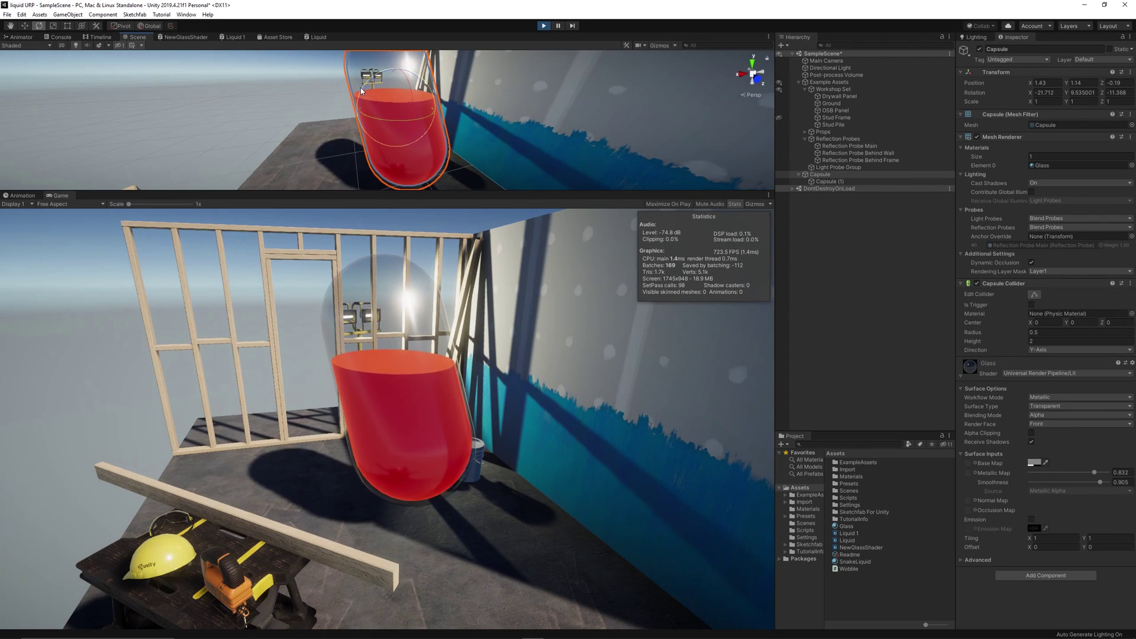
left_click_drag(362, 91, 429, 67)
left_click_drag(393, 72, 414, 59)
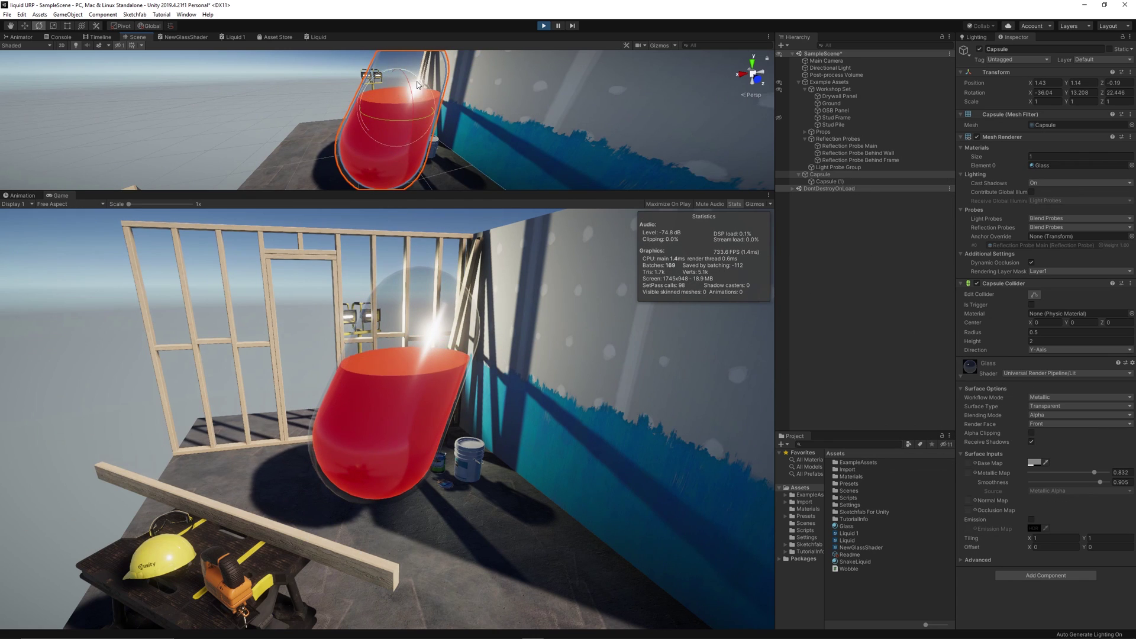
key("w")
left_click_drag(393, 109, 423, 70)
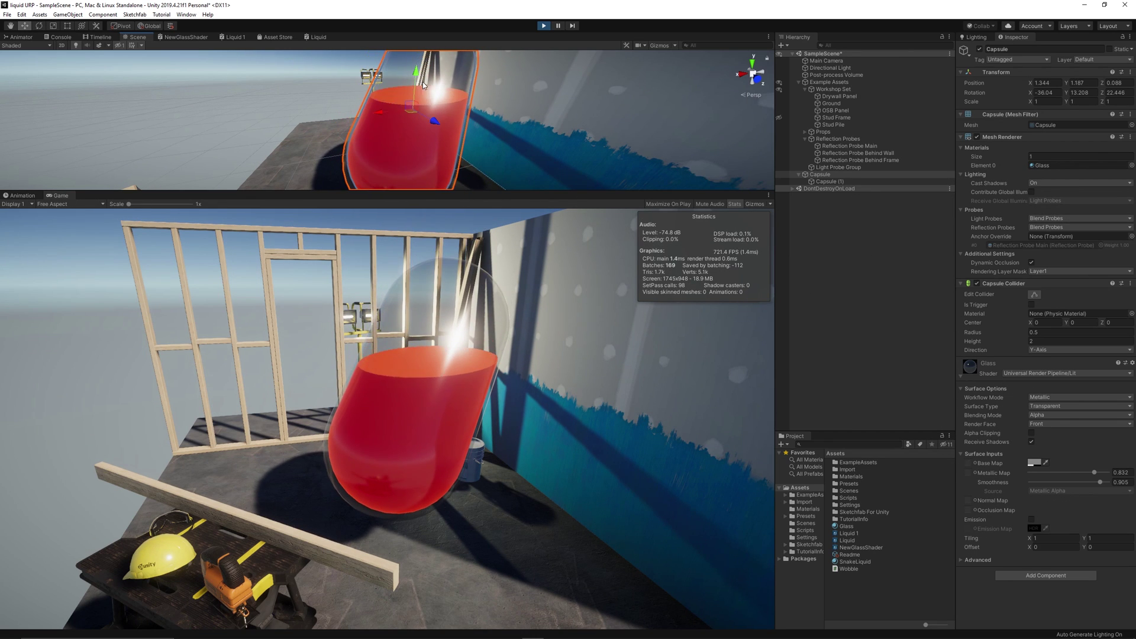
mouse_move(440, 120)
left_mouse_down()
mouse_move(455, 132)
mouse_move(414, 120)
mouse_move(448, 119)
left_mouse_up()
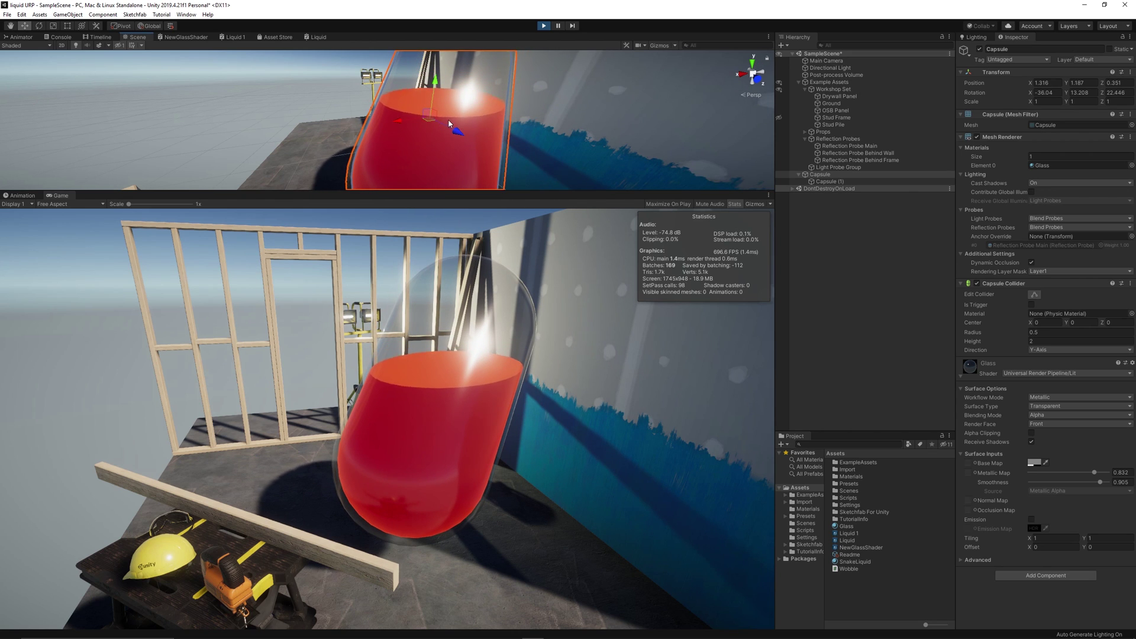
Select the liquid capsule inside the glass and set its material's Fill Value to 0.35.
left_click(447, 160)
left_click(445, 161)
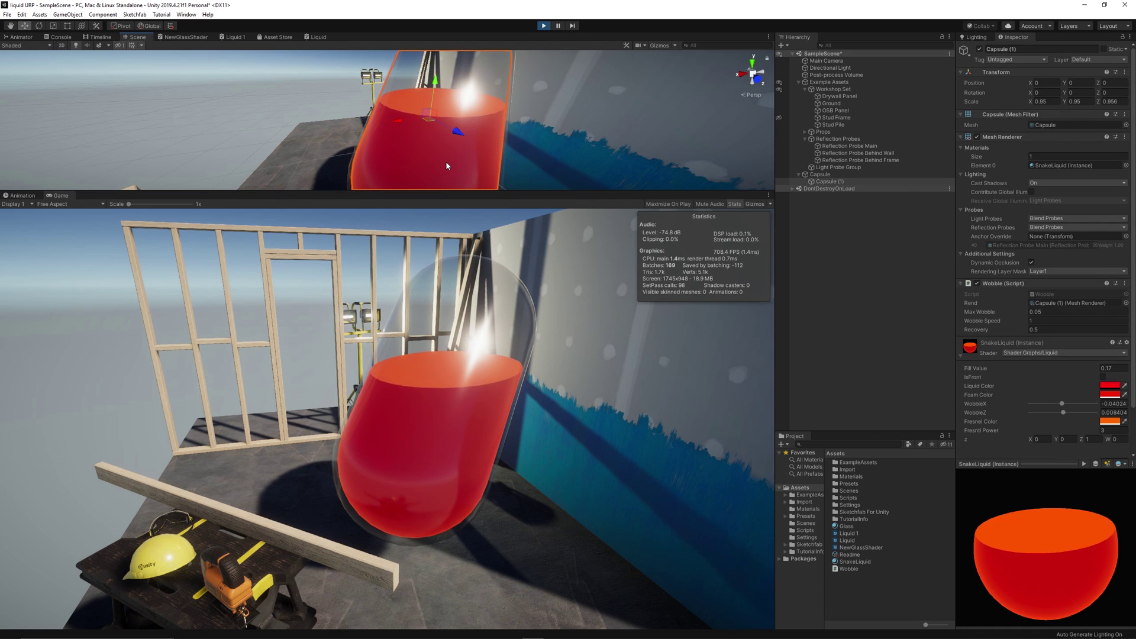
mouse_move(1090, 371)
left_mouse_down()
mouse_move(1107, 370)
mouse_move(1099, 374)
left_mouse_up()
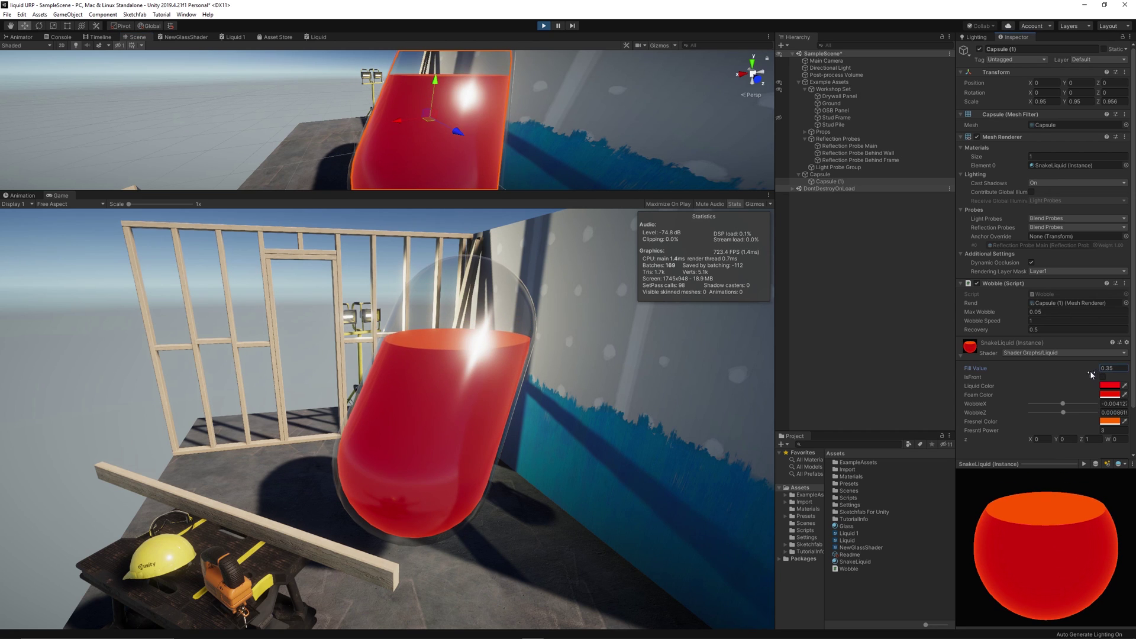
Recolor the SnakeLiquid material with a purple Liquid Color, a blue Foam Color and a light blue Fresnel Color (0087FF).
left_click(1108, 389)
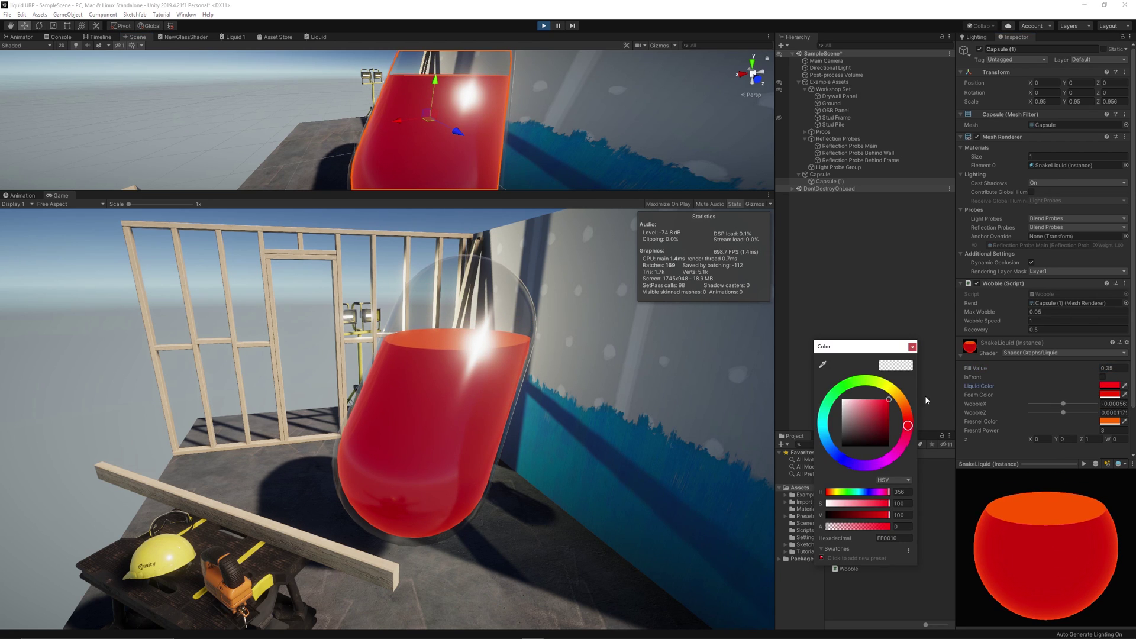
left_click_drag(908, 424, 874, 465)
left_click(1110, 395)
left_click_drag(870, 458, 837, 456)
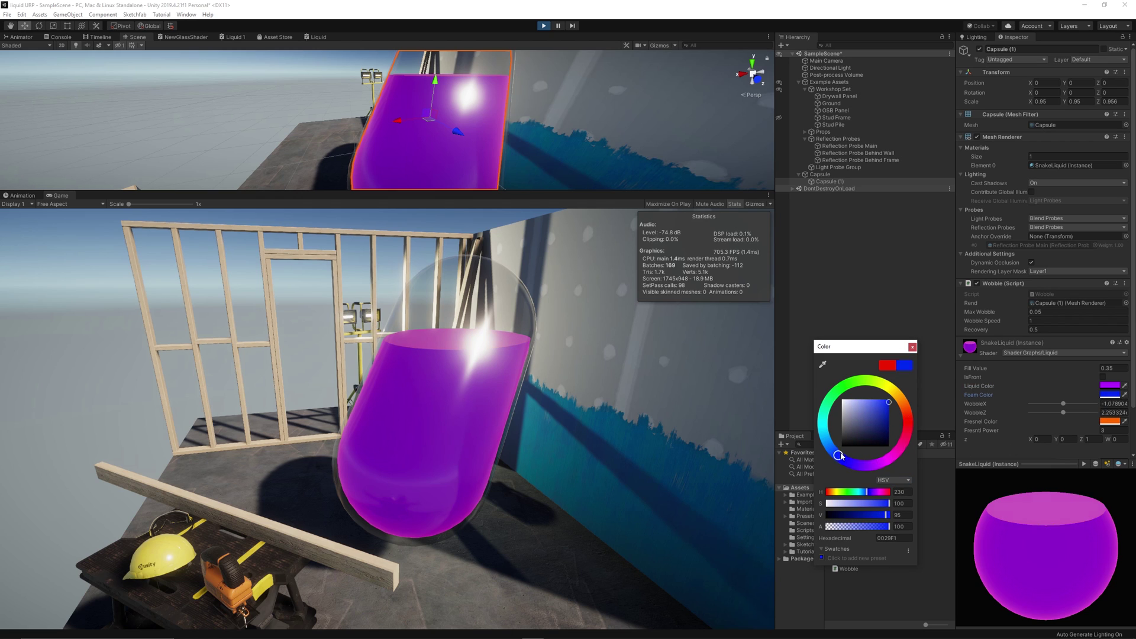
left_click(1111, 421)
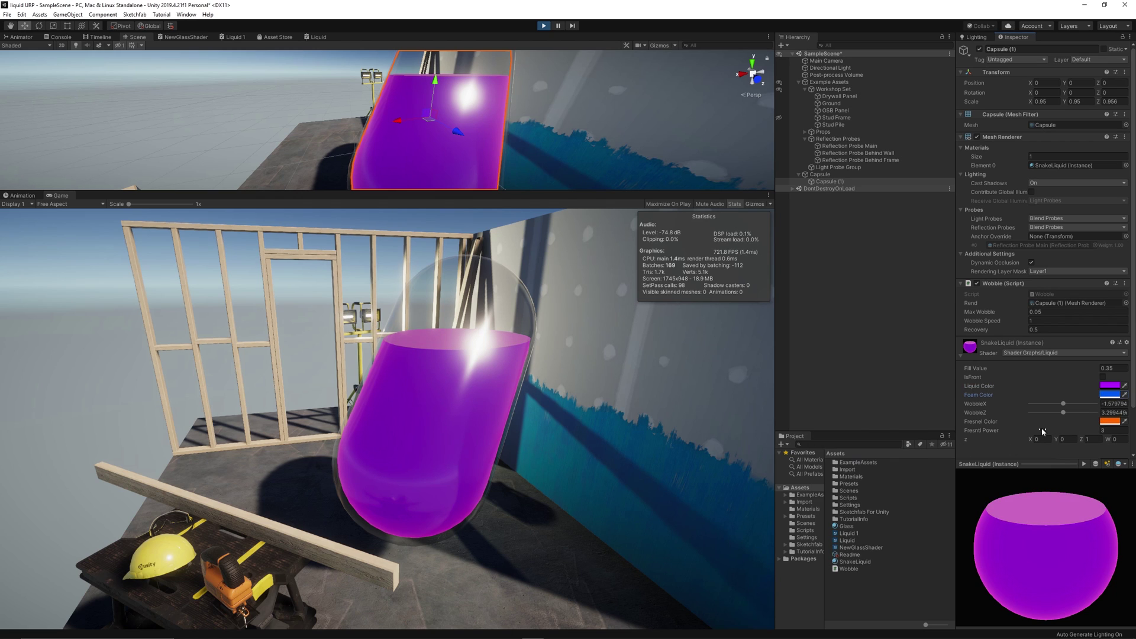
left_click_drag(886, 453, 828, 444)
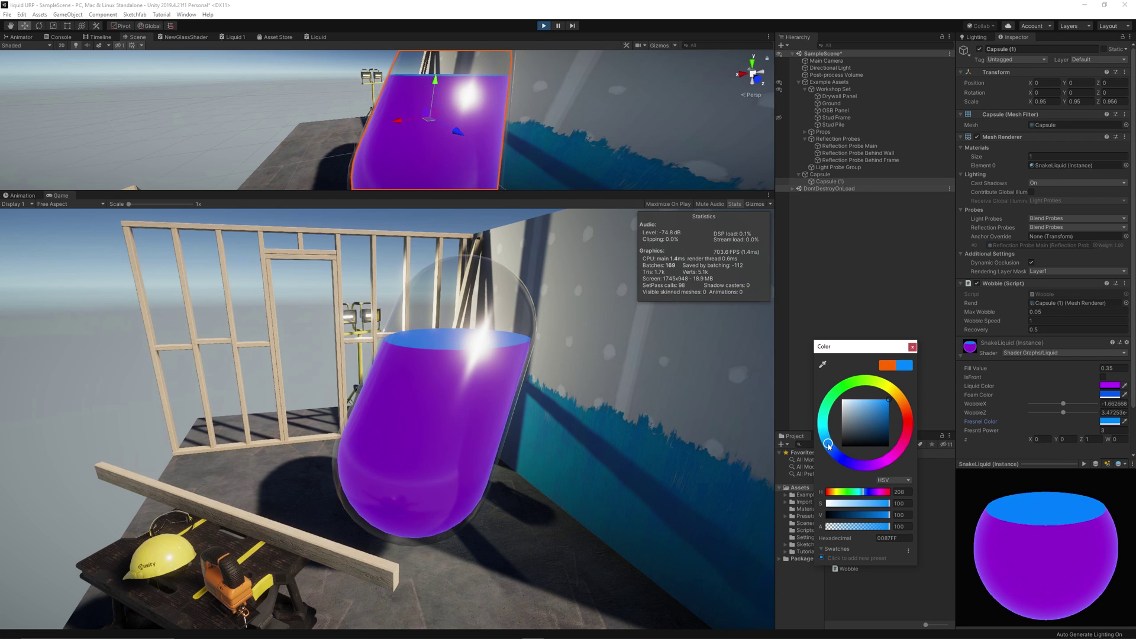
Rotate the outer glass capsule in the Scene view to test the recolored liquid's wobble.
key("e")
left_click(401, 128)
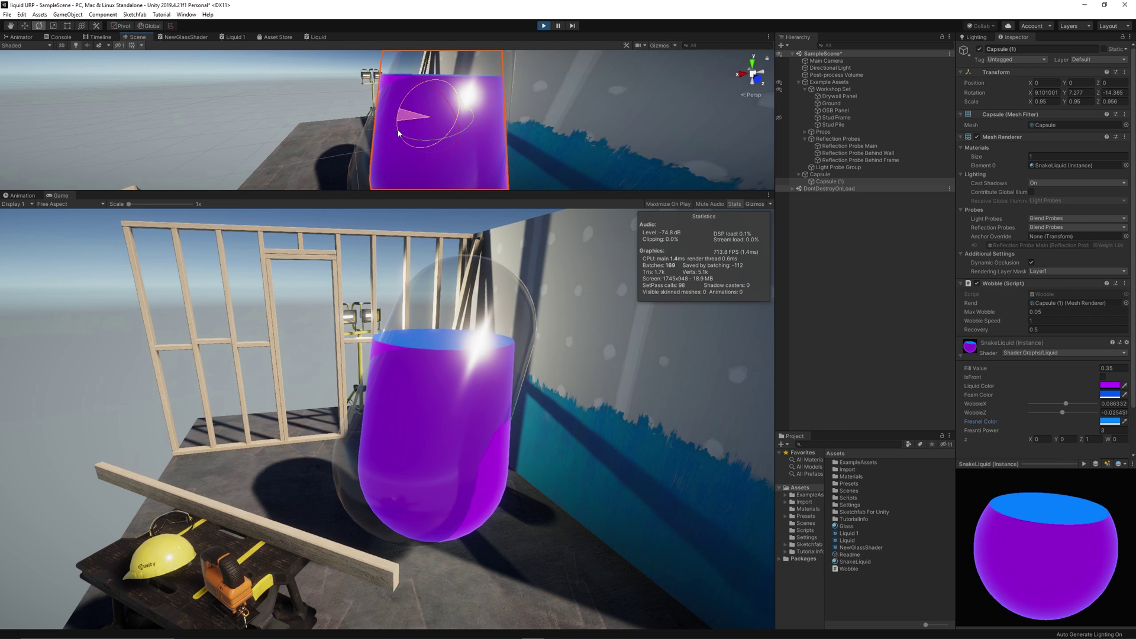
left_click(487, 82)
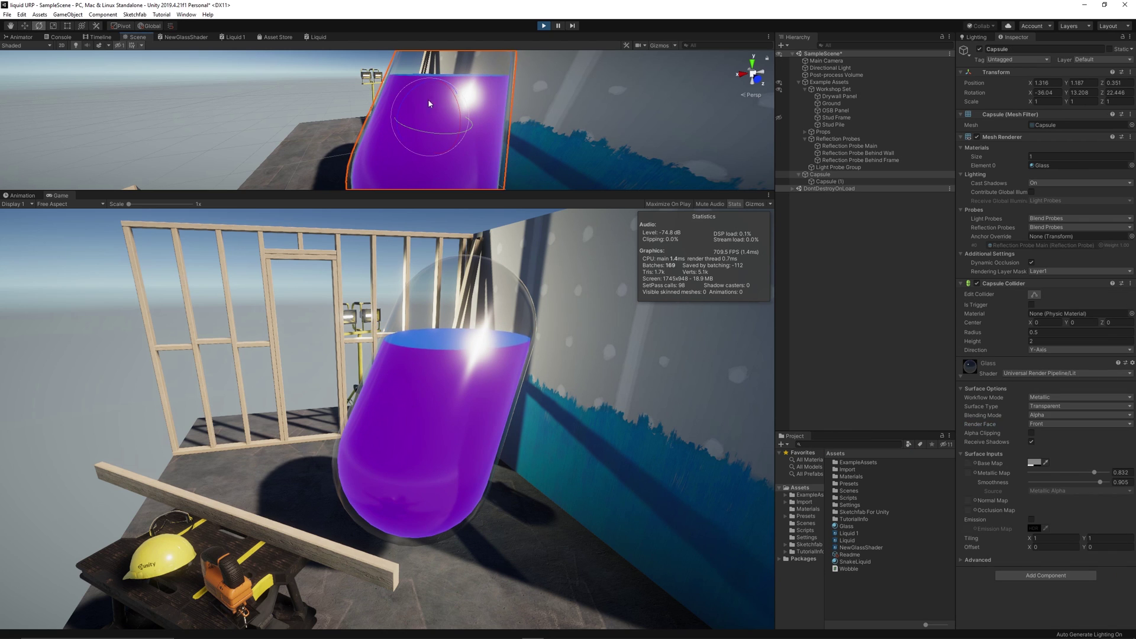
left_click_drag(431, 101, 524, 160)
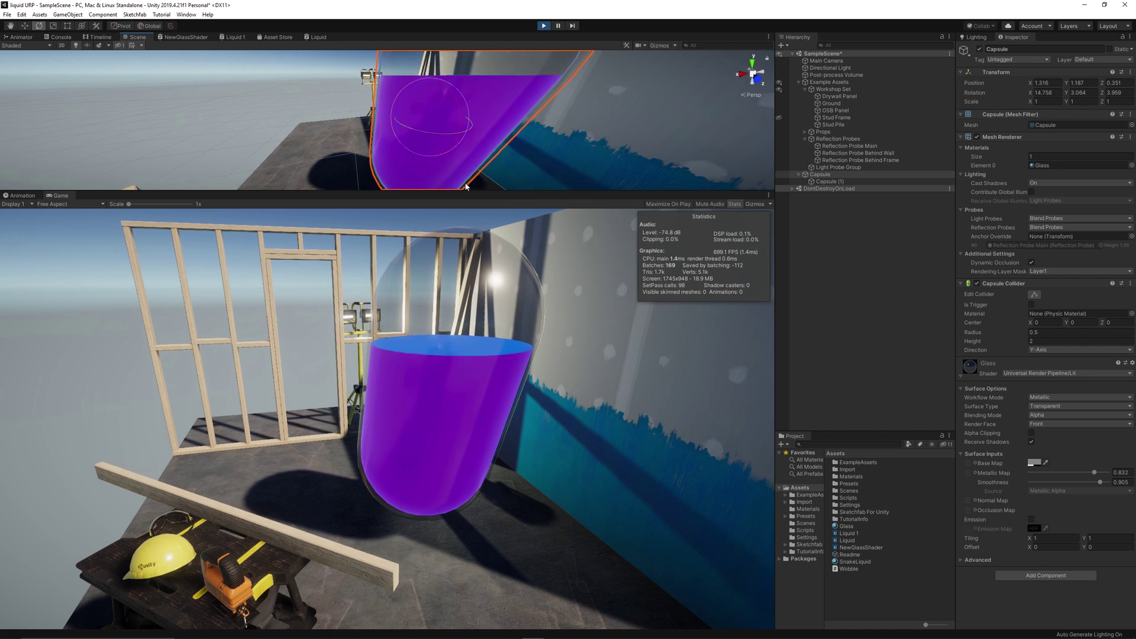